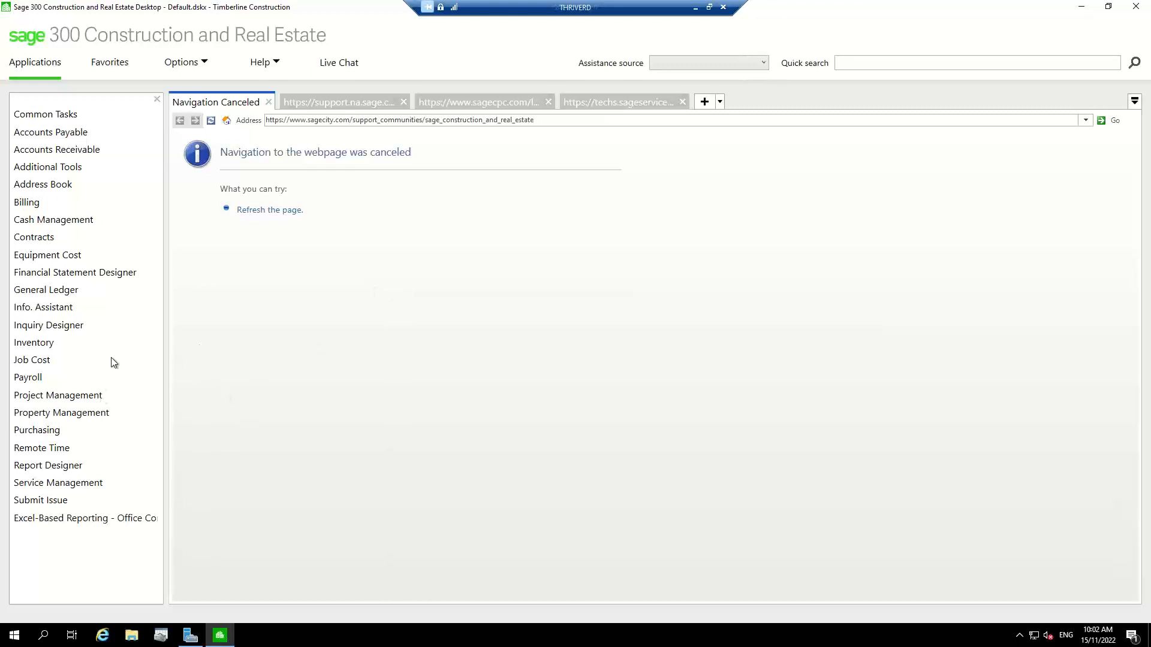
Open the Job Cost application from the Job Cost module.
{"action": "left_click", "coordinate": [25, 365]}
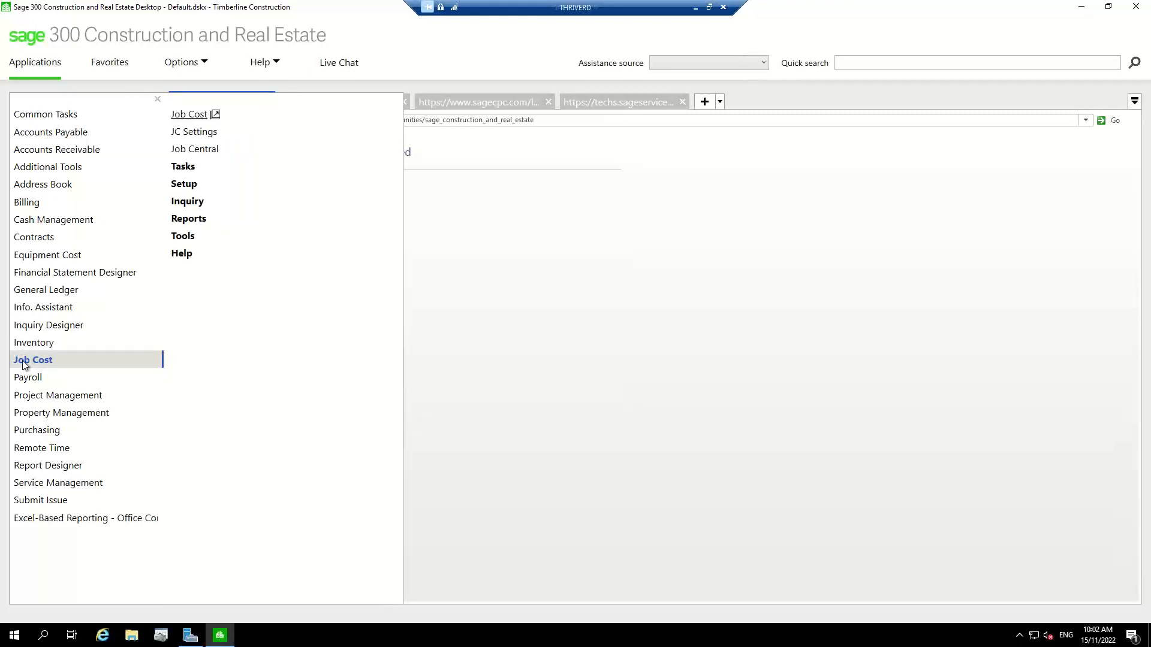
{"action": "left_click", "coordinate": [188, 115]}
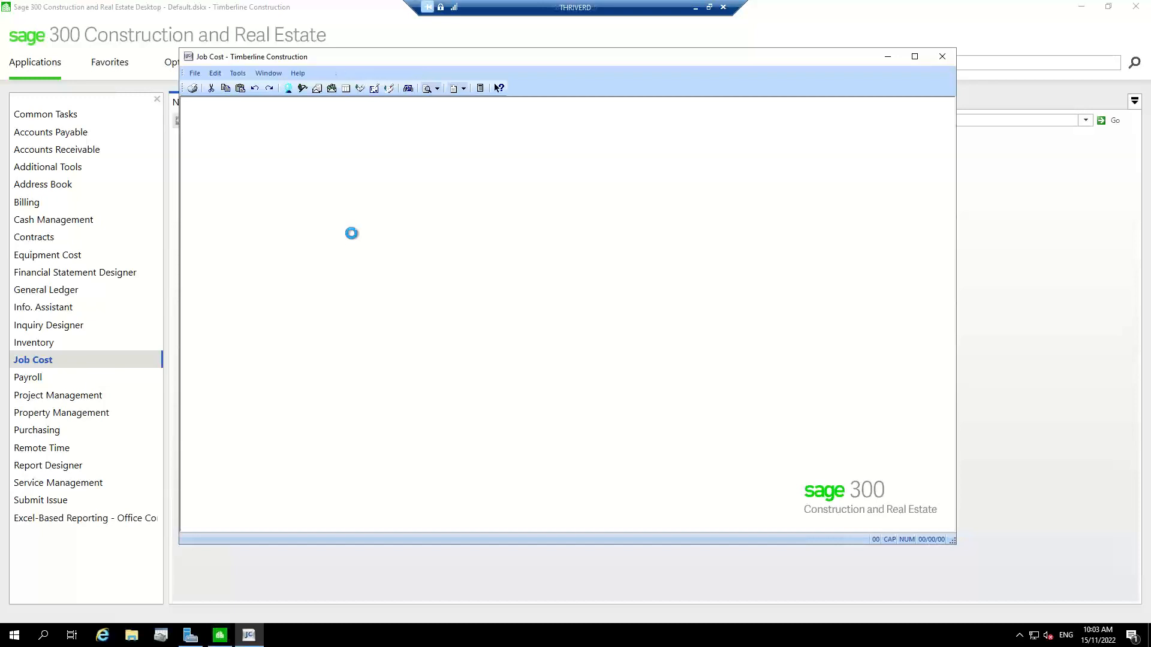
Open the All Entries inquiry to view its JC transaction file choices, and cancel without running it.
{"action": "left_click", "coordinate": [294, 79]}
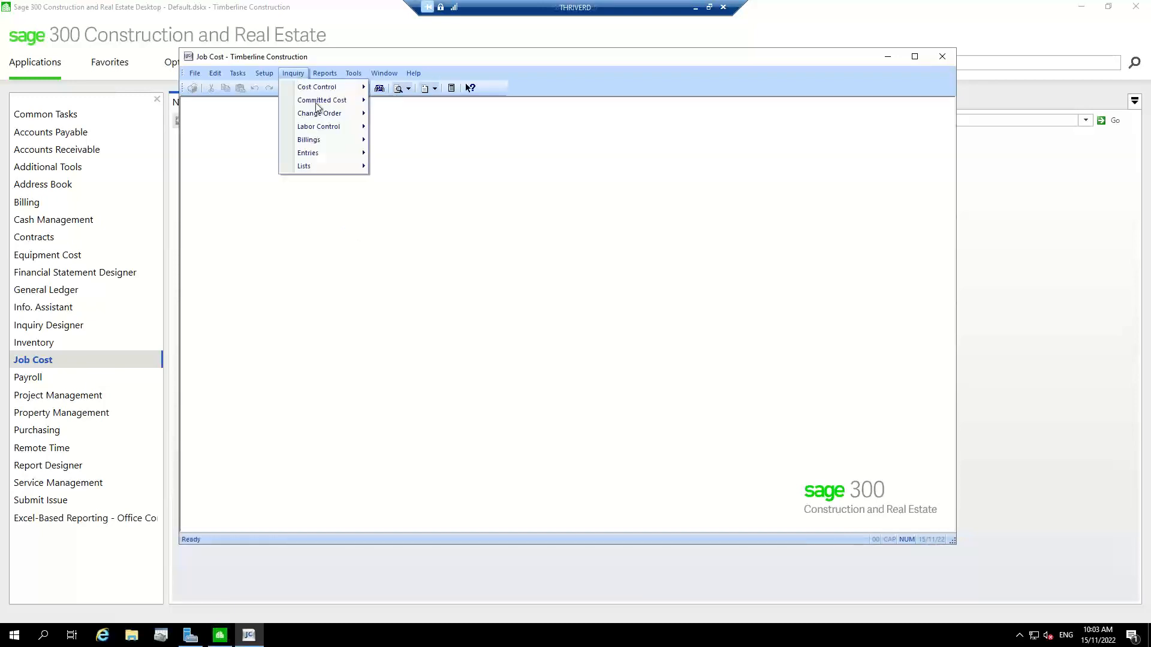
{"action": "mouse_move", "coordinate": [340, 155]}
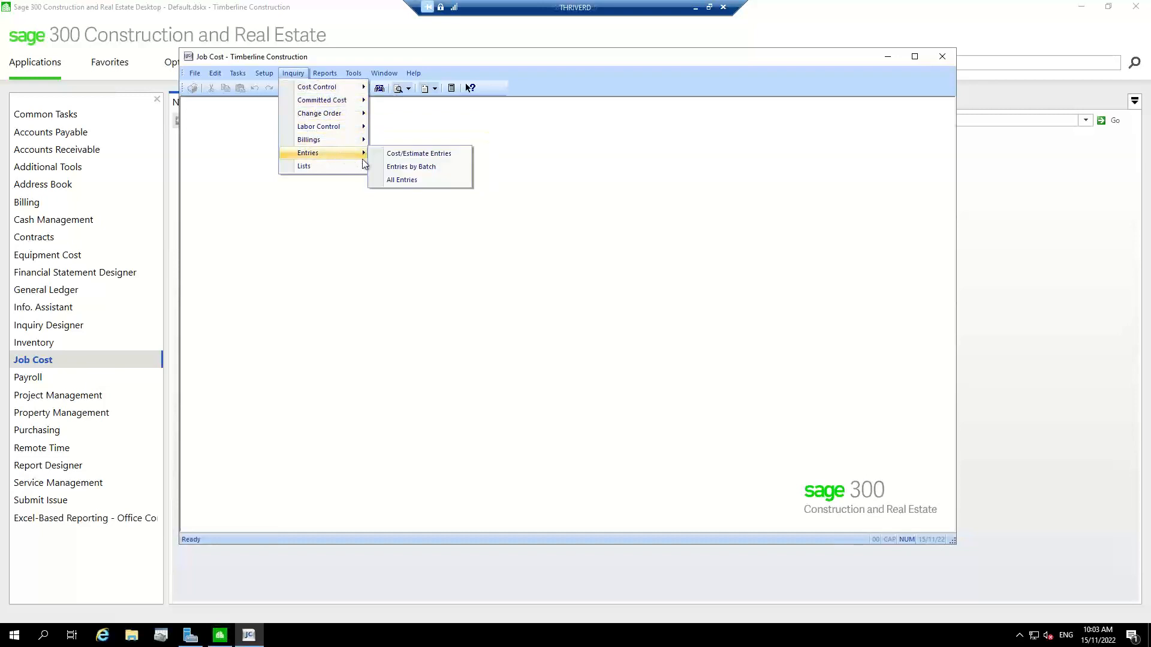
{"action": "left_click", "coordinate": [413, 182]}
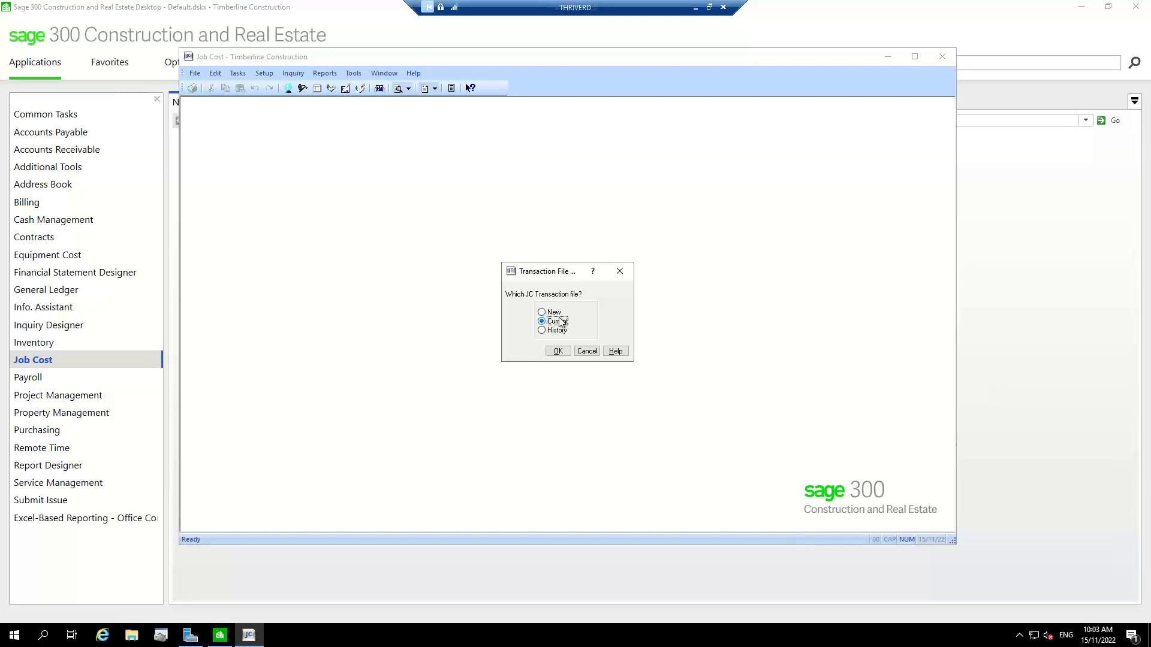
{"action": "left_click", "coordinate": [586, 352]}
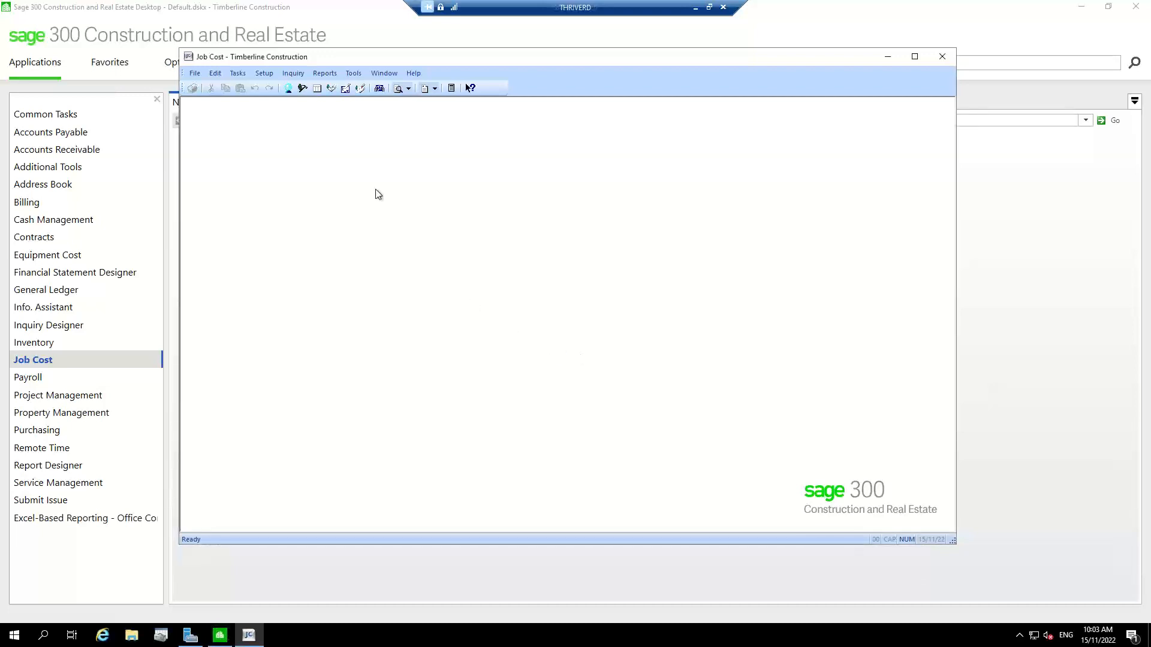
Review the Cost Totals of job 03-001 NW Food Warehouse in Job Setup, and return to the Job Cost window.
{"action": "left_click", "coordinate": [268, 74]}
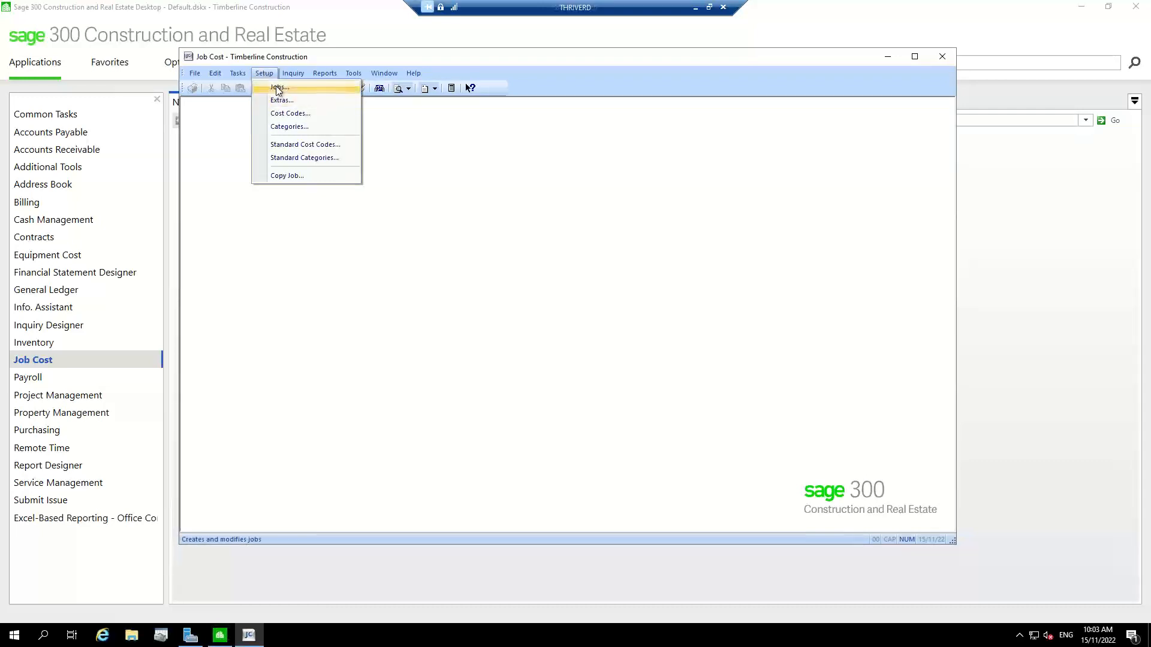
{"action": "left_click", "coordinate": [277, 89]}
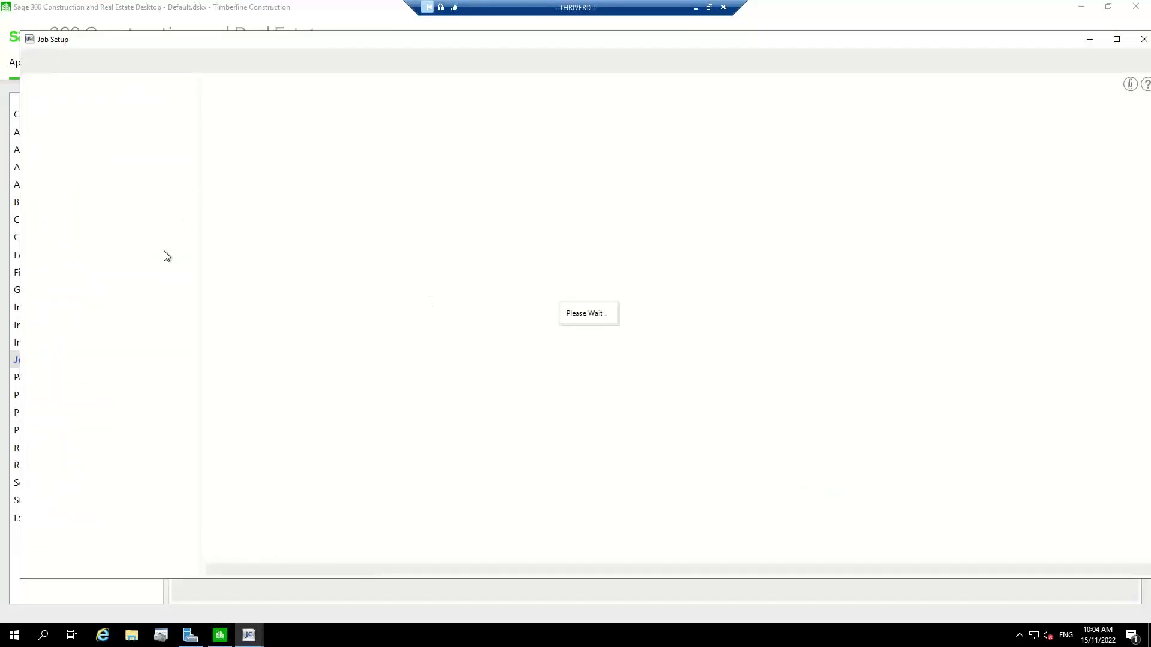
{"action": "left_click", "coordinate": [181, 69]}
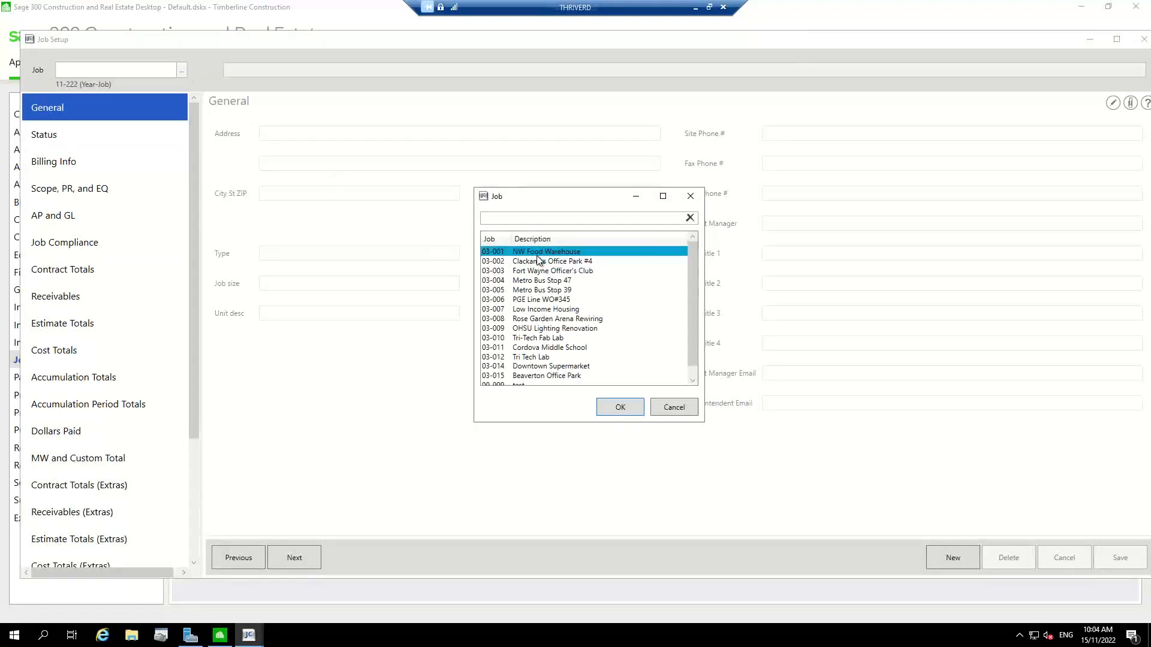
{"action": "double_click", "coordinate": [538, 255]}
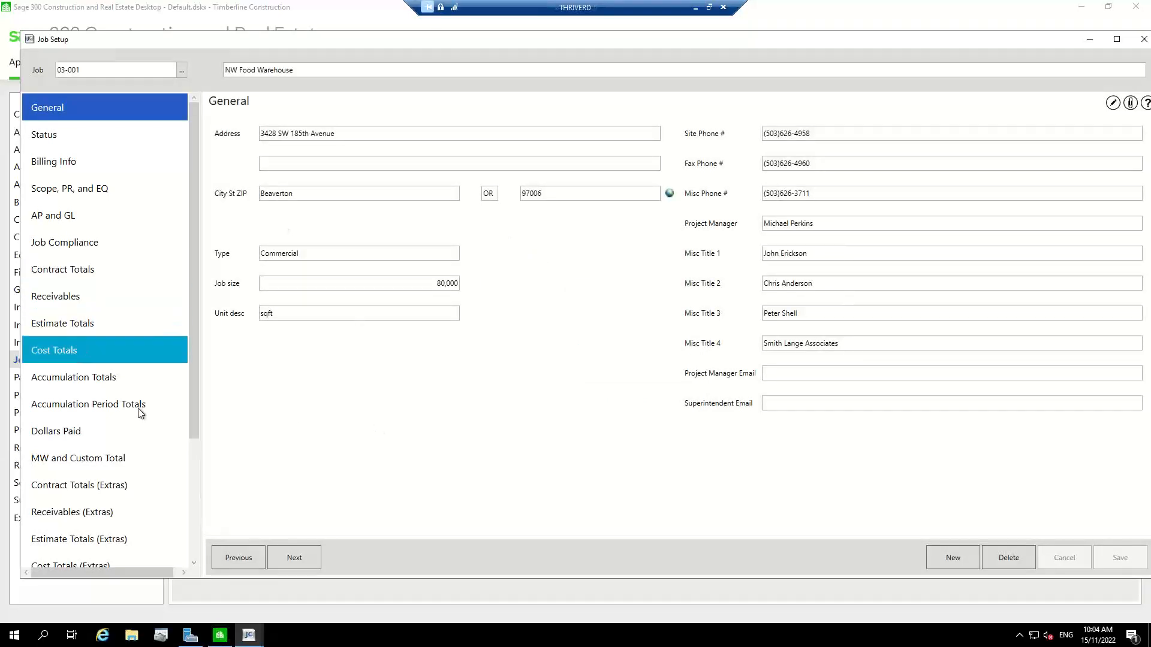
{"action": "left_click", "coordinate": [124, 353]}
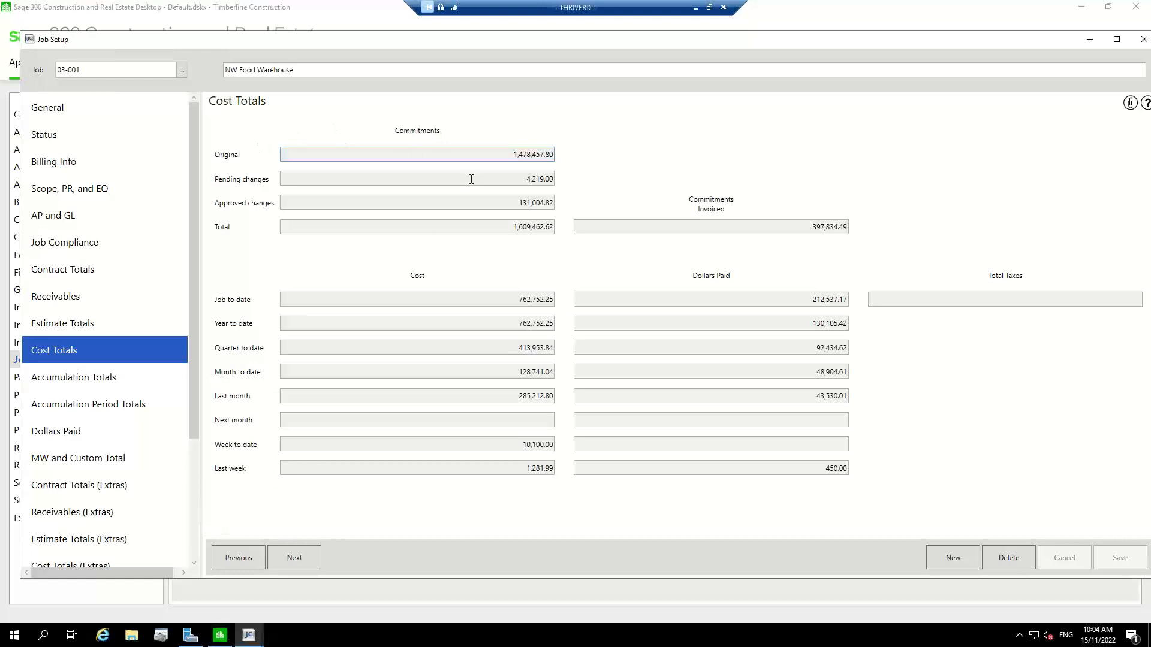
{"action": "left_click_drag", "start_coordinate": [494, 152], "coordinate": [578, 139]}
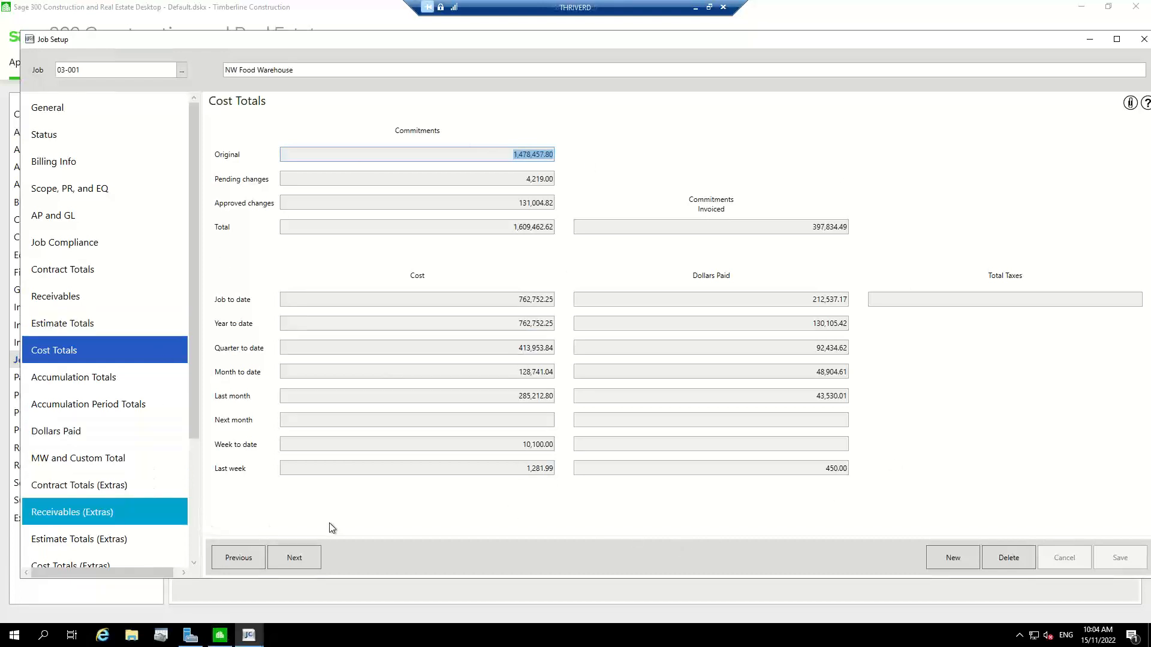
{"action": "left_click", "coordinate": [1140, 41]}
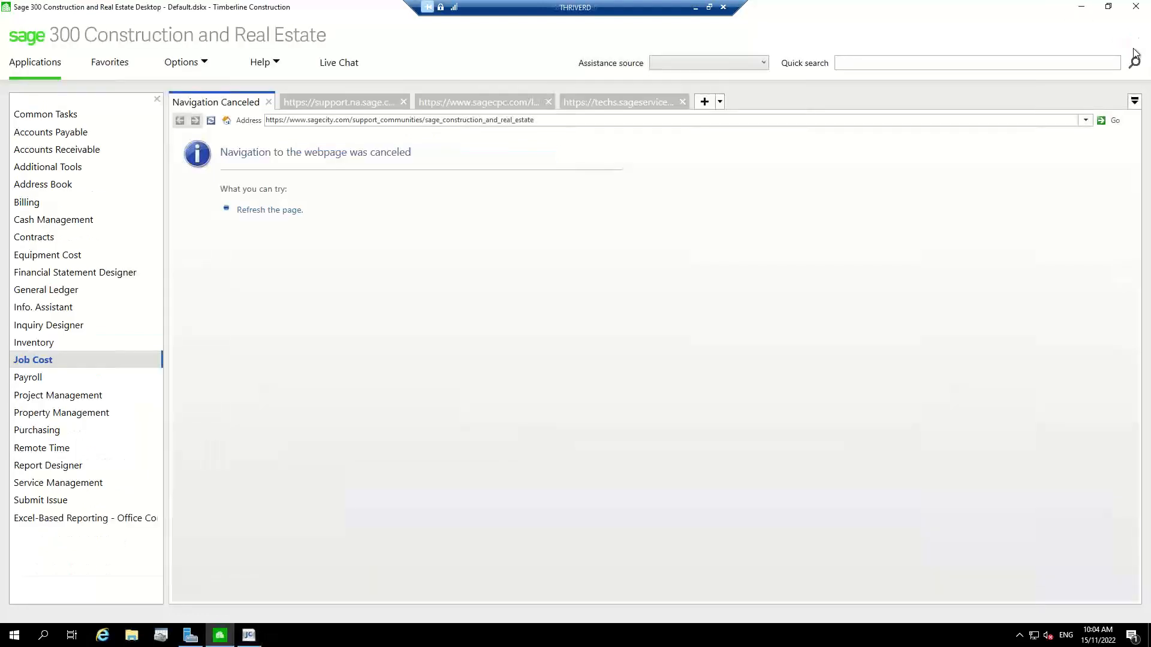
{"action": "left_click", "coordinate": [248, 636]}
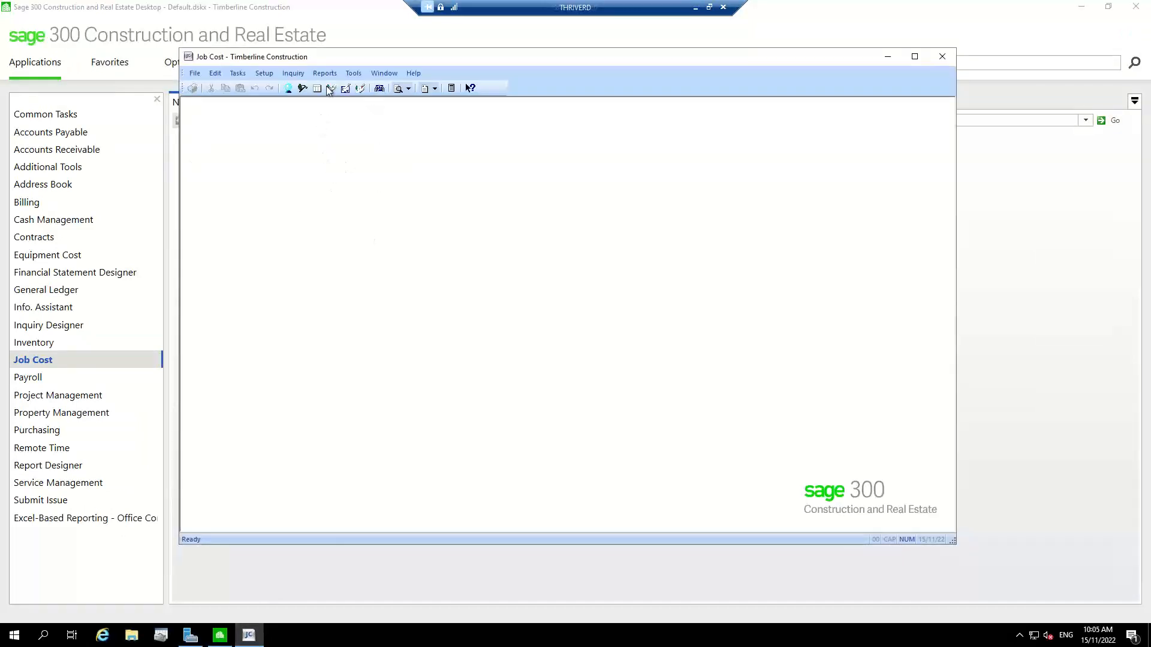
{"action": "left_click", "coordinate": [348, 75]}
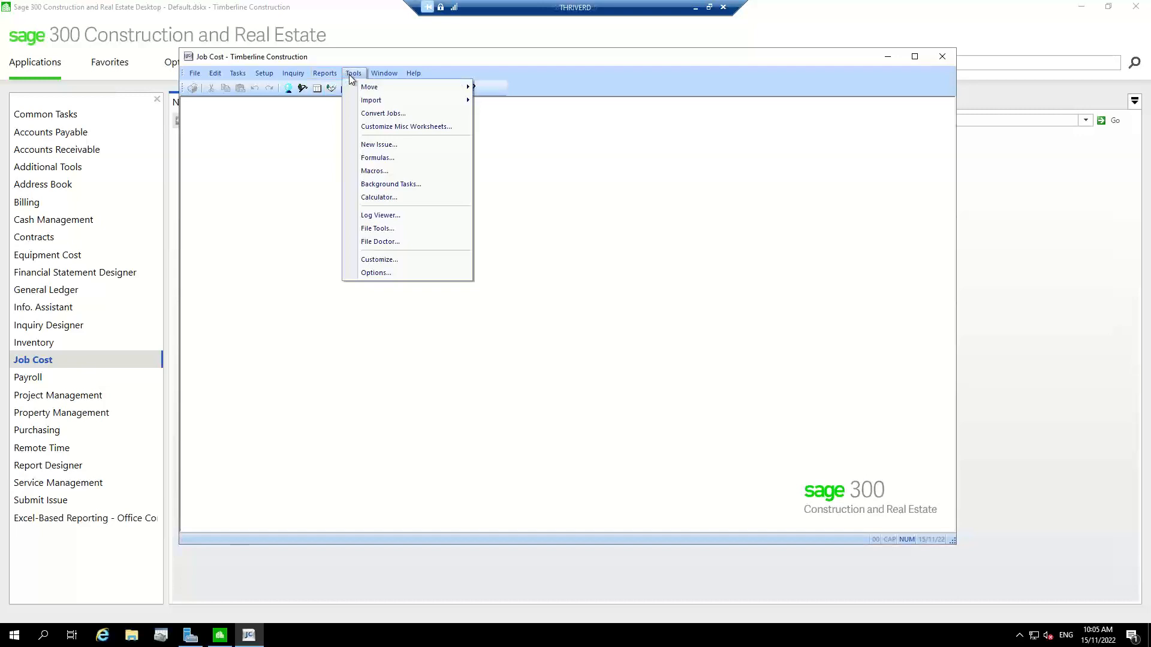
{"action": "mouse_move", "coordinate": [378, 88]}
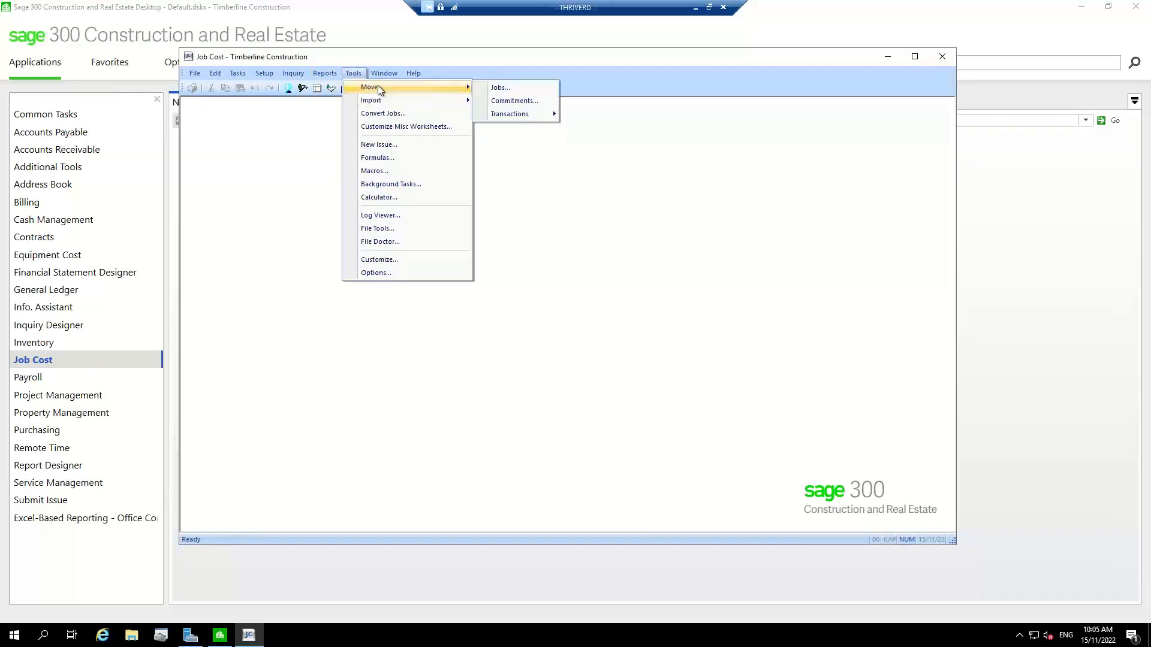
{"action": "mouse_move", "coordinate": [413, 73]}
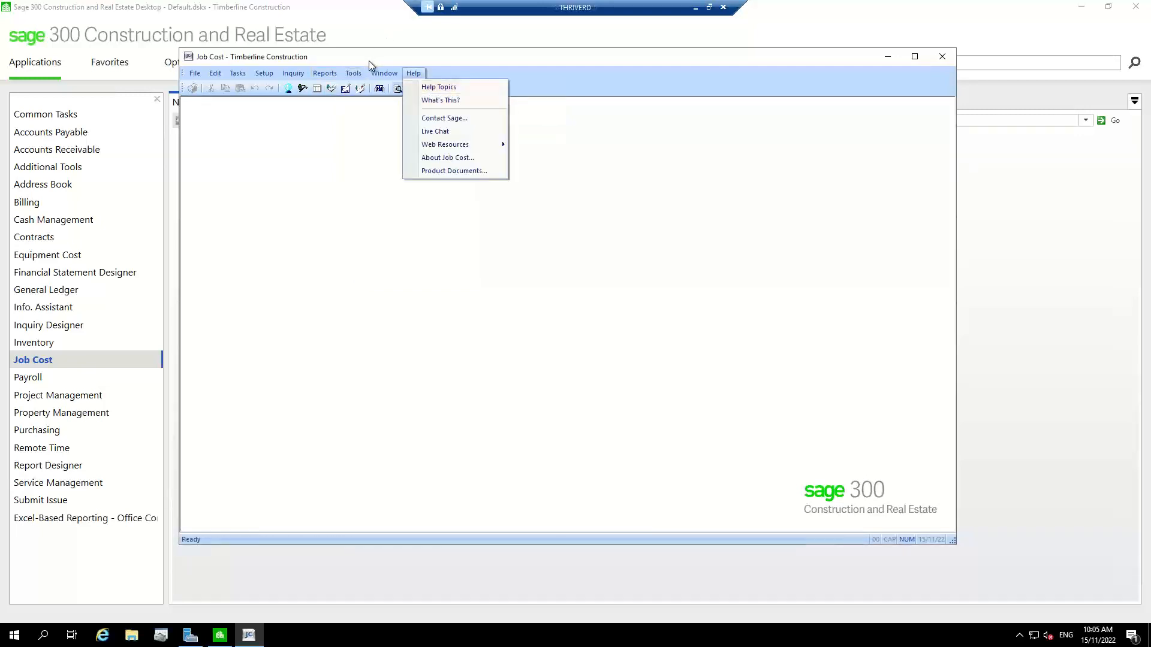
{"action": "mouse_move", "coordinate": [358, 71]}
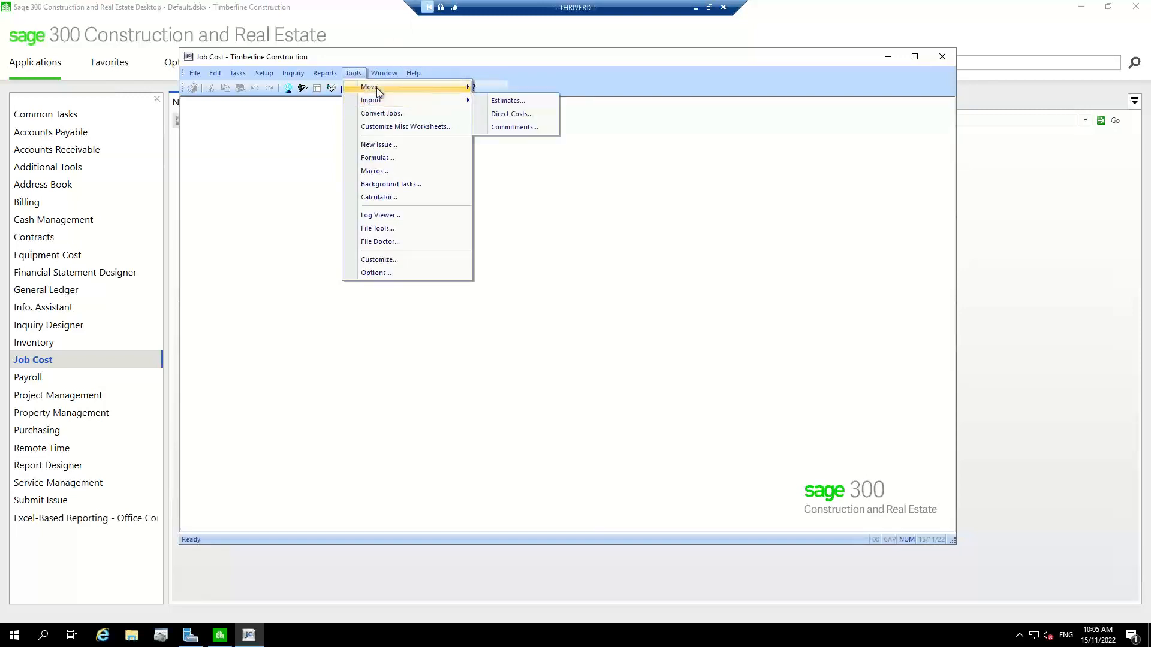
{"action": "mouse_move", "coordinate": [497, 112]}
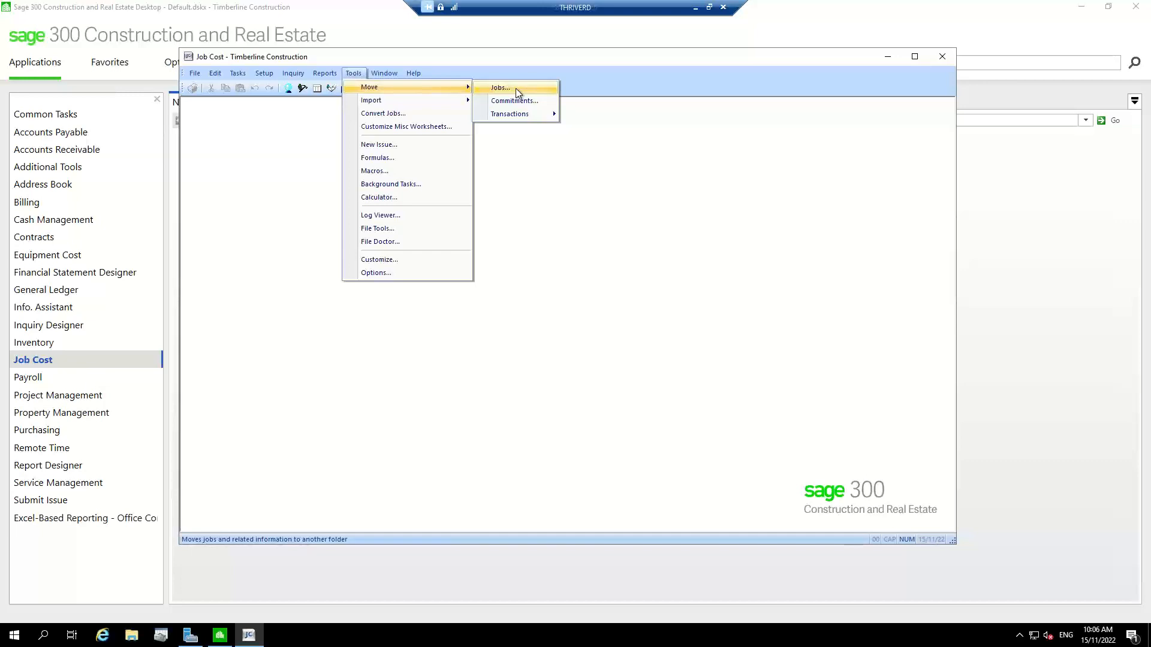
{"action": "left_click", "coordinate": [515, 88]}
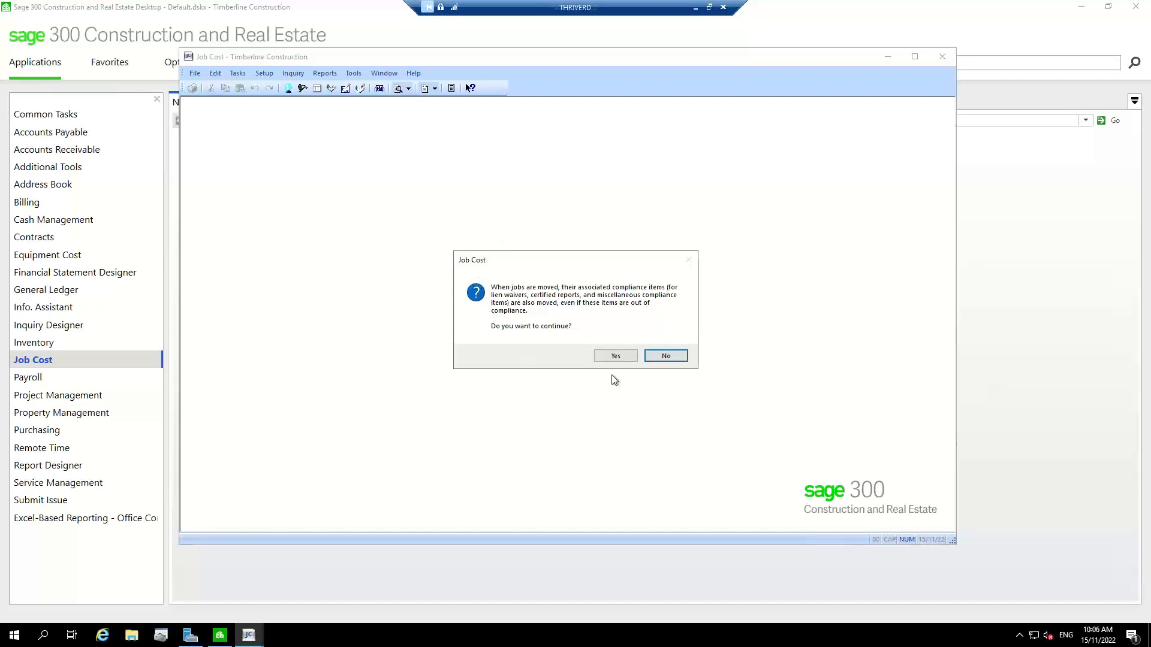
{"action": "left_click", "coordinate": [654, 355]}
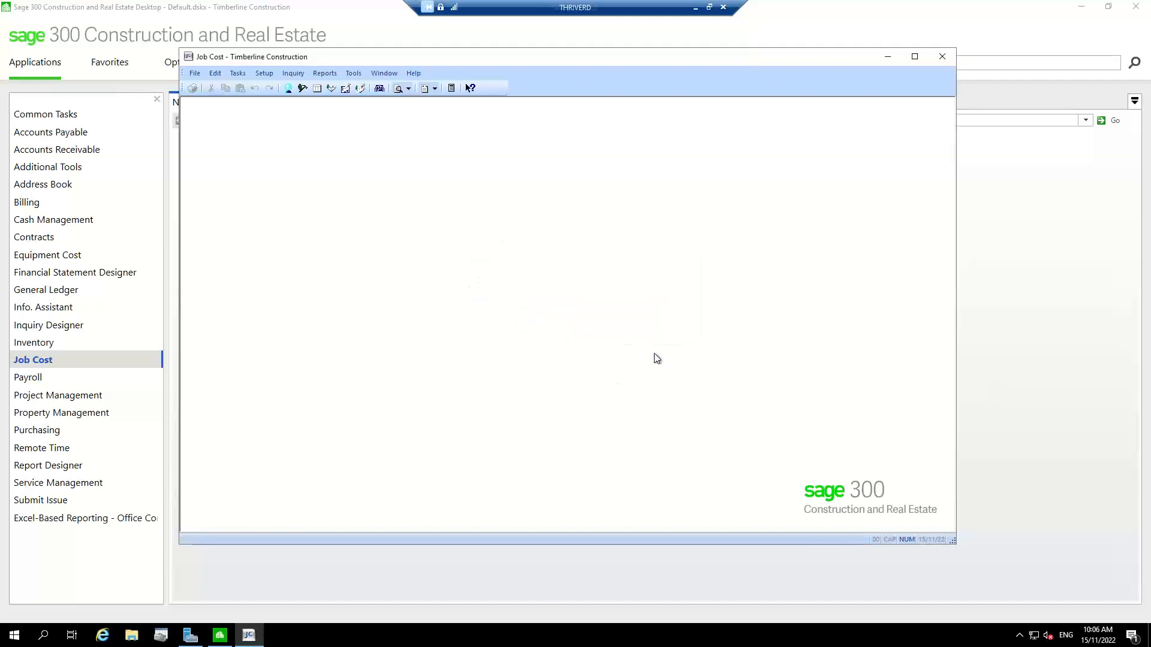
Open the Job List inquiry to view all jobs and their statuses.
{"action": "left_click", "coordinate": [295, 73]}
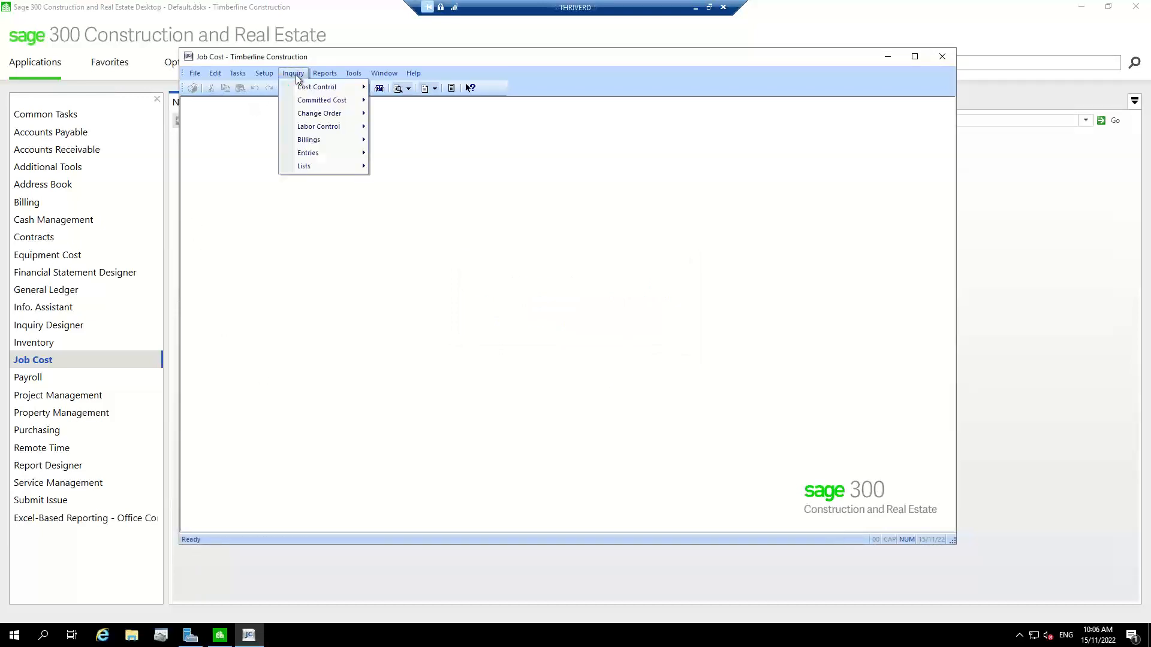
{"action": "mouse_move", "coordinate": [313, 167]}
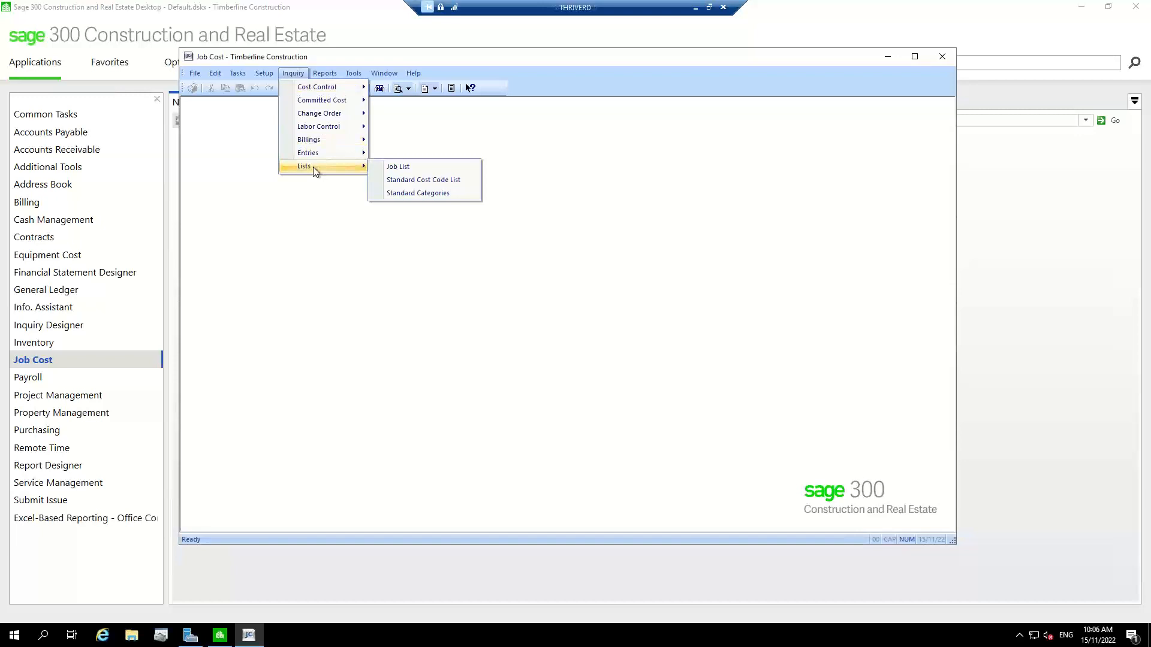
{"action": "left_click", "coordinate": [410, 165]}
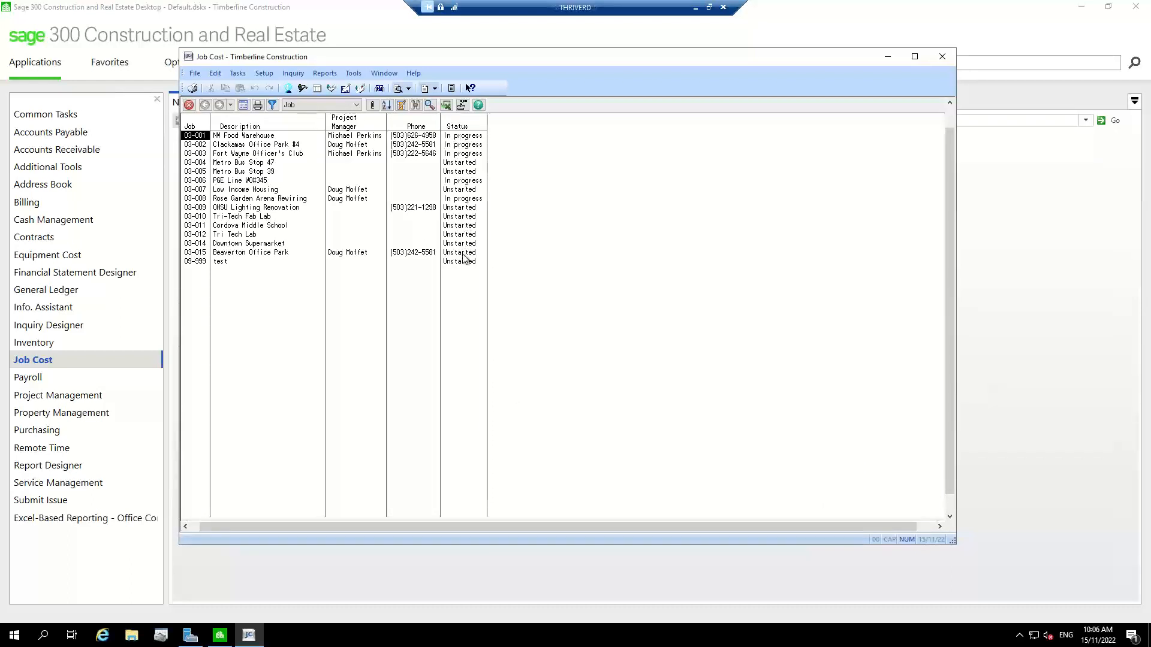
Add a Last Cost Update column after the Status column of the job list, review it and close the inquiry.
{"action": "left_click", "coordinate": [468, 127]}
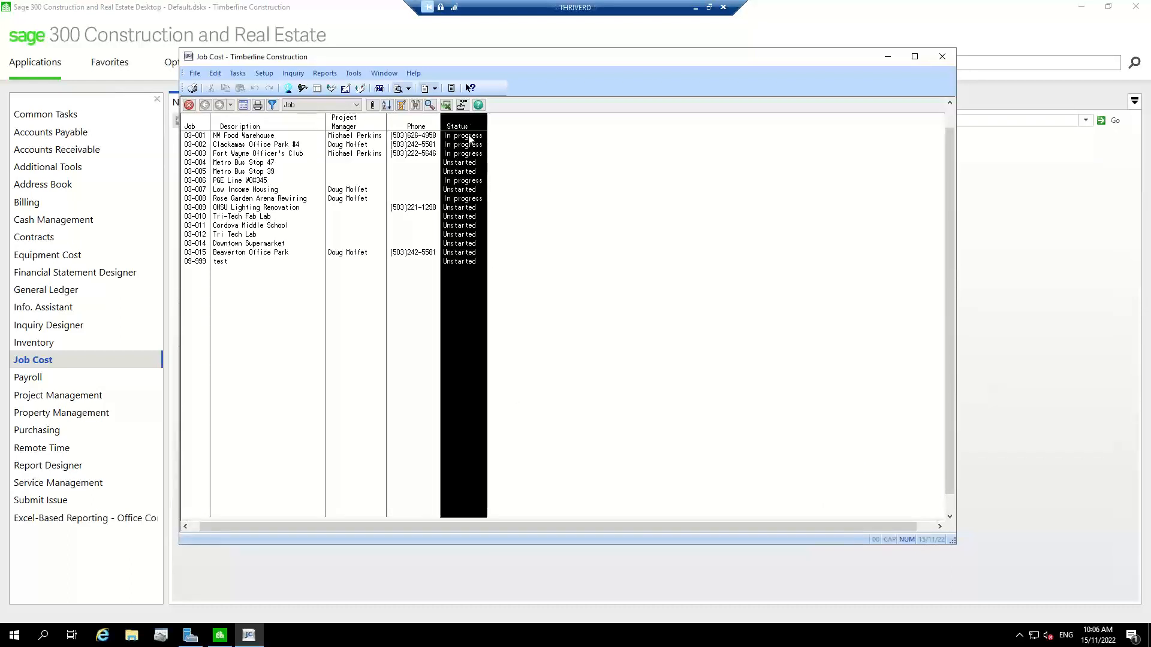
{"action": "double_click", "coordinate": [469, 139]}
{"action": "left_click", "coordinate": [551, 487]}
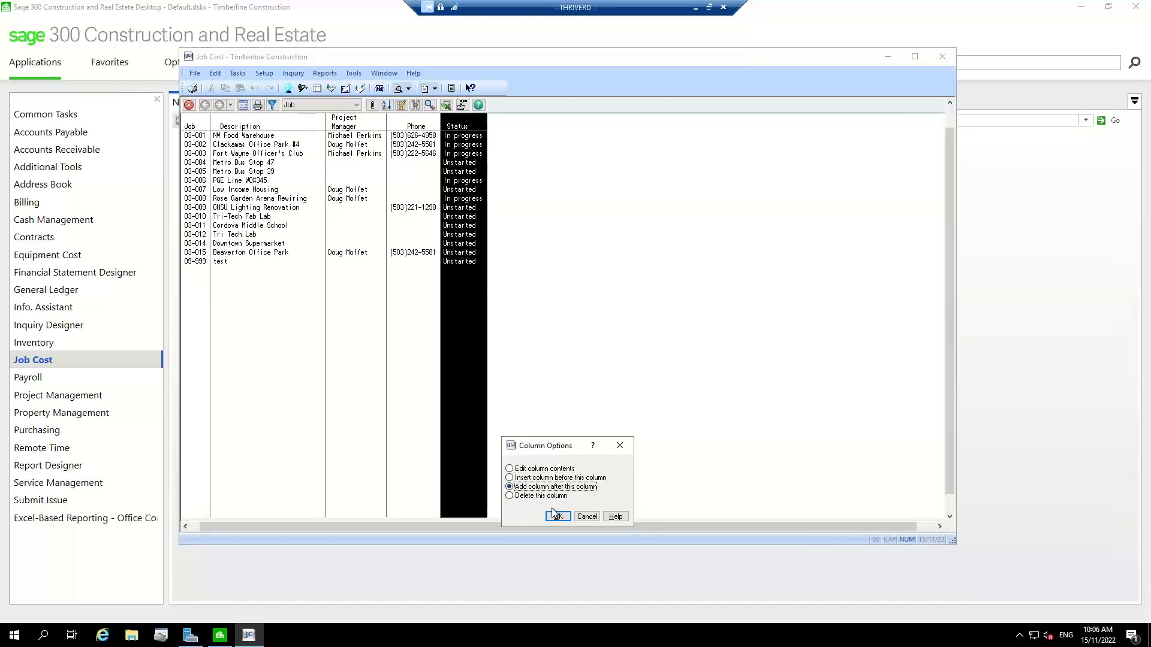
{"action": "left_click", "coordinate": [555, 515]}
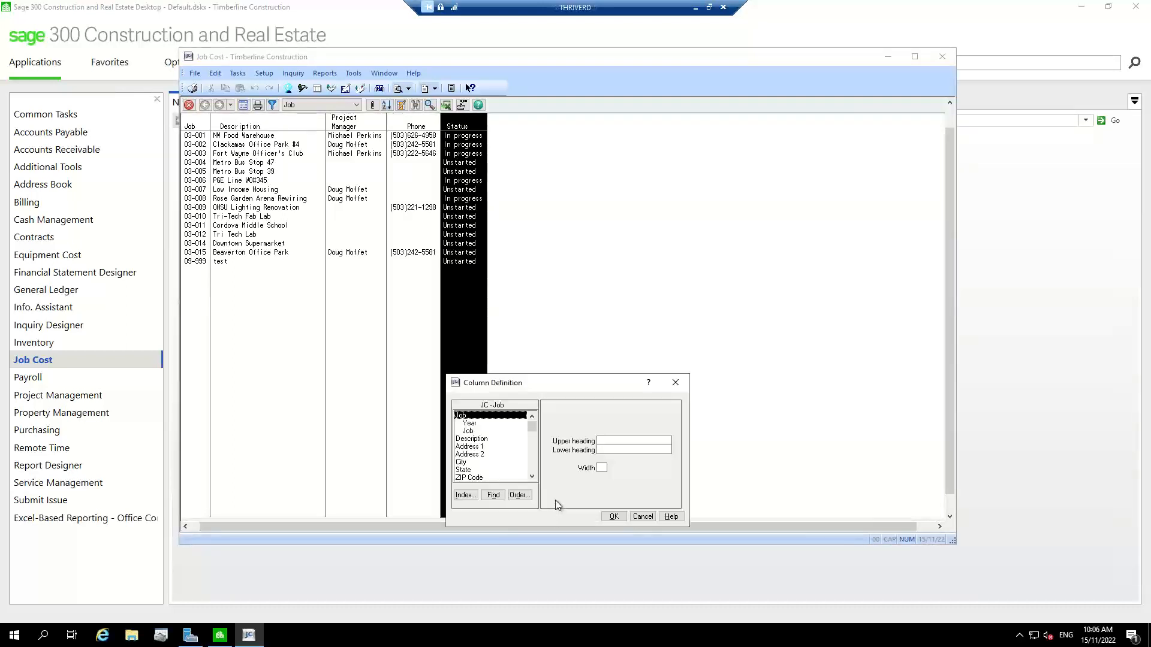
{"action": "scroll", "coordinate": [535, 417], "scroll_direction": "down", "scroll_amount": 5}
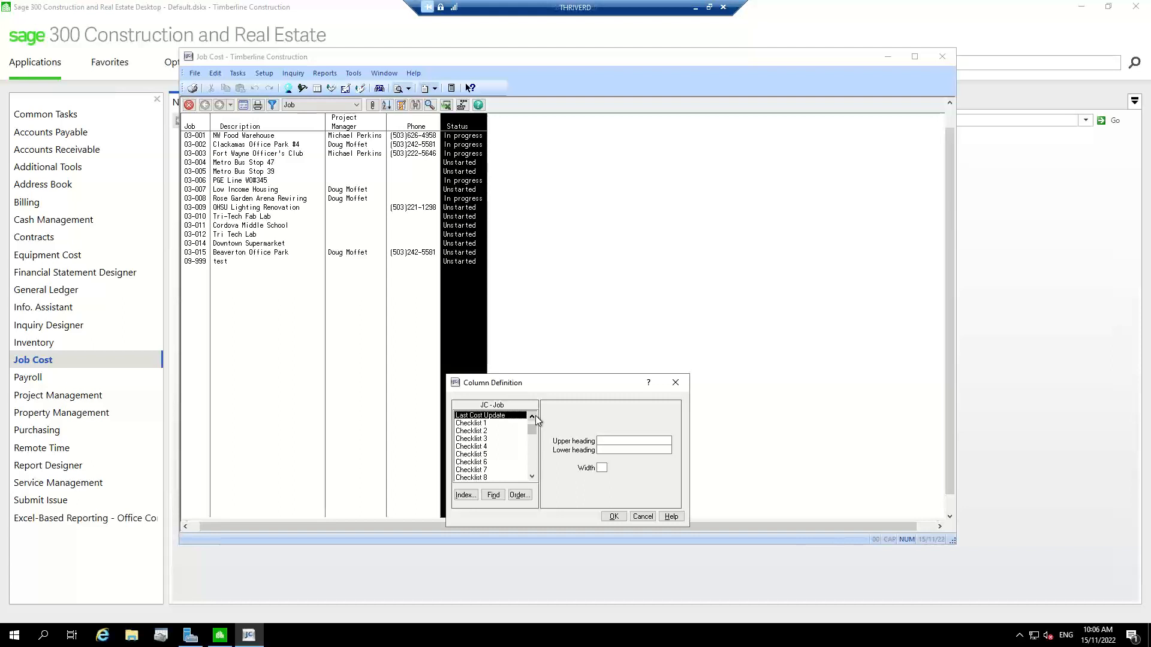
{"action": "left_click", "coordinate": [603, 519]}
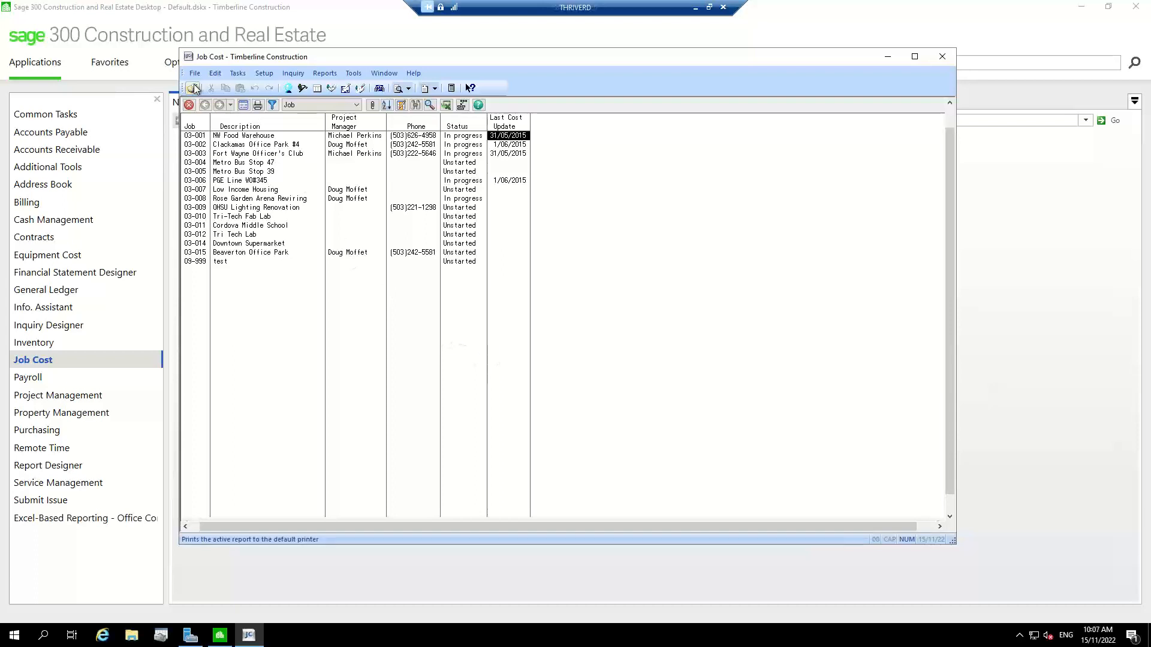
{"action": "left_click", "coordinate": [188, 106]}
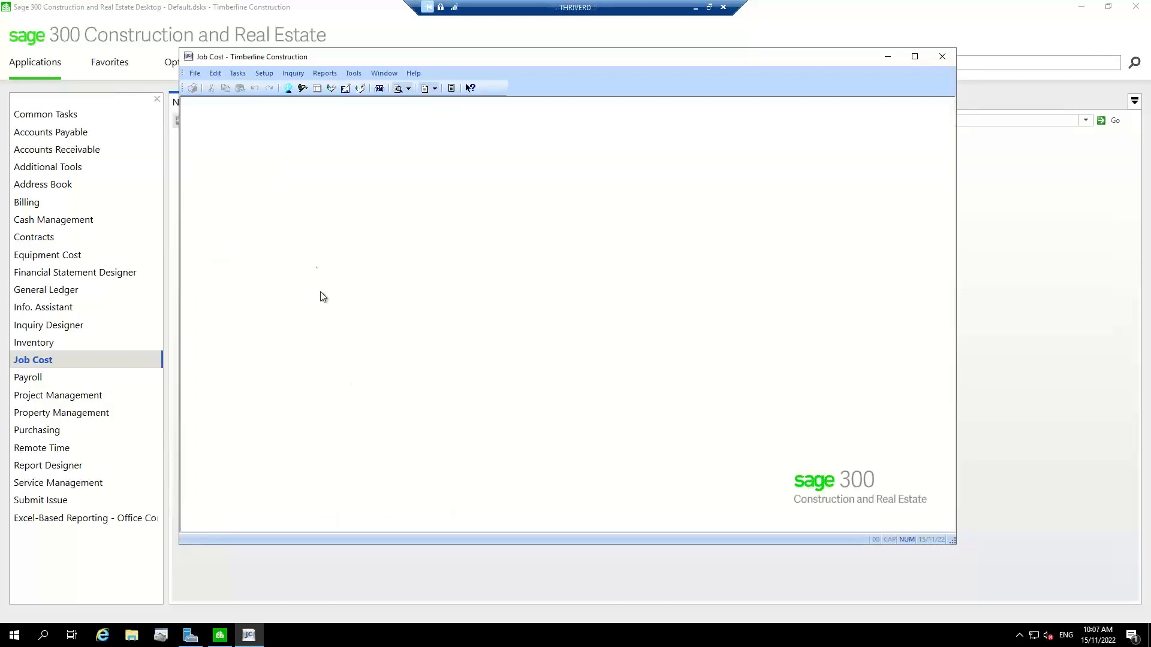
Start the Move Jobs tool, accepting the compliance items, and browse to the CustomerData folder on Local Disk (C:) for the destination file.
{"action": "left_click", "coordinate": [354, 74]}
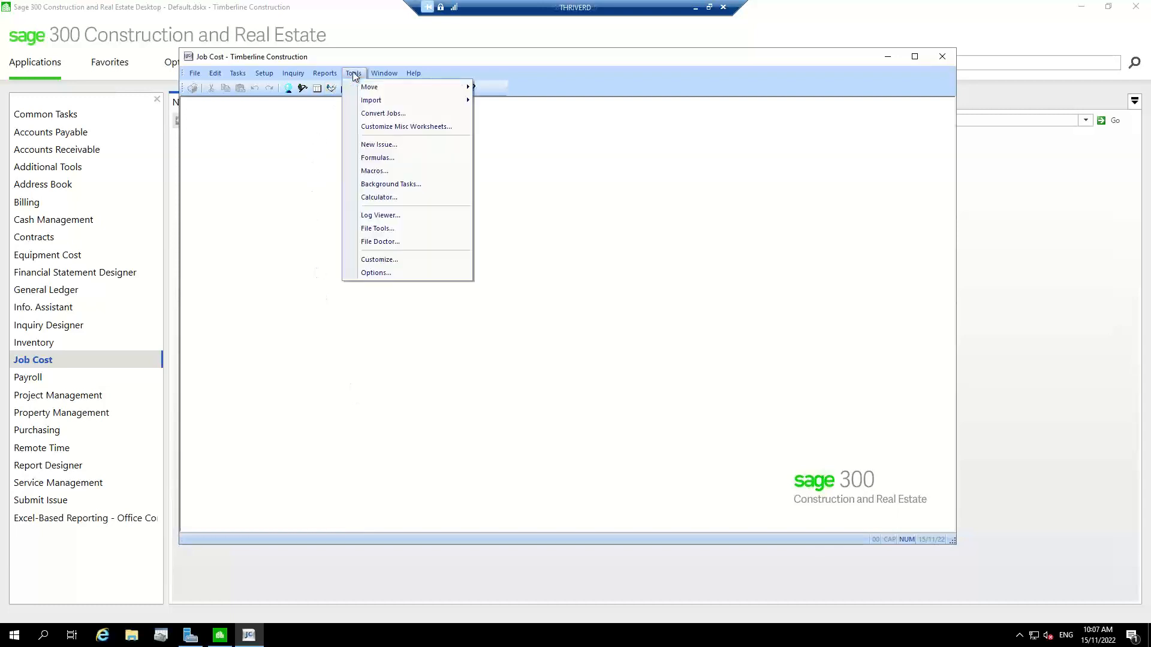
{"action": "mouse_move", "coordinate": [364, 88]}
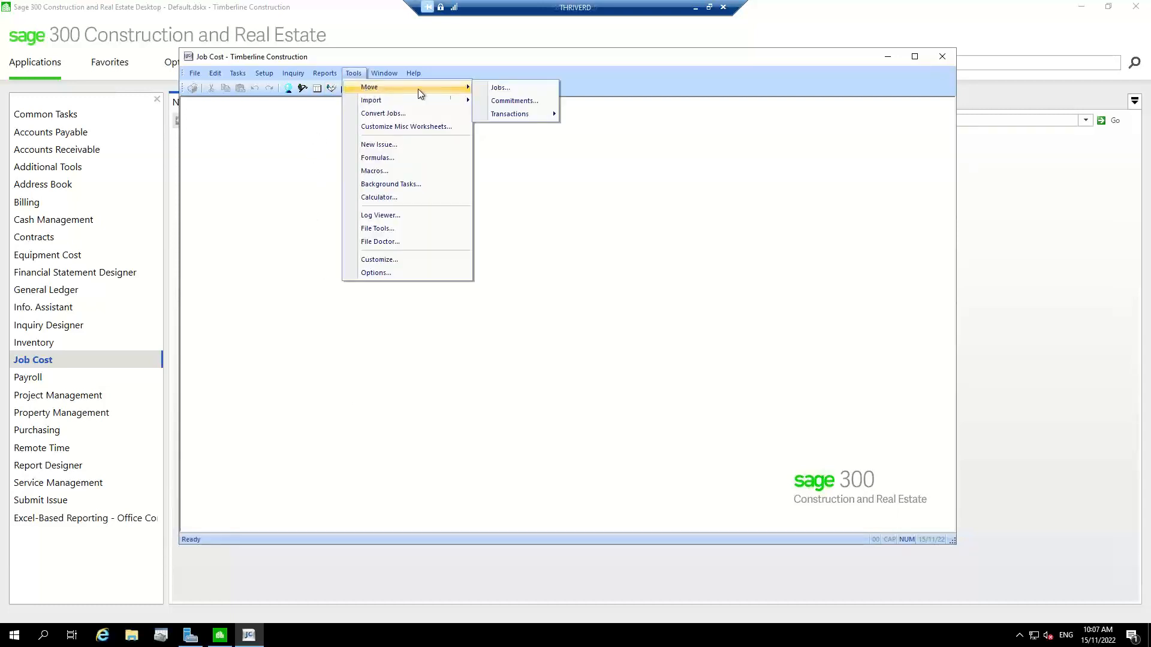
{"action": "left_click", "coordinate": [502, 88]}
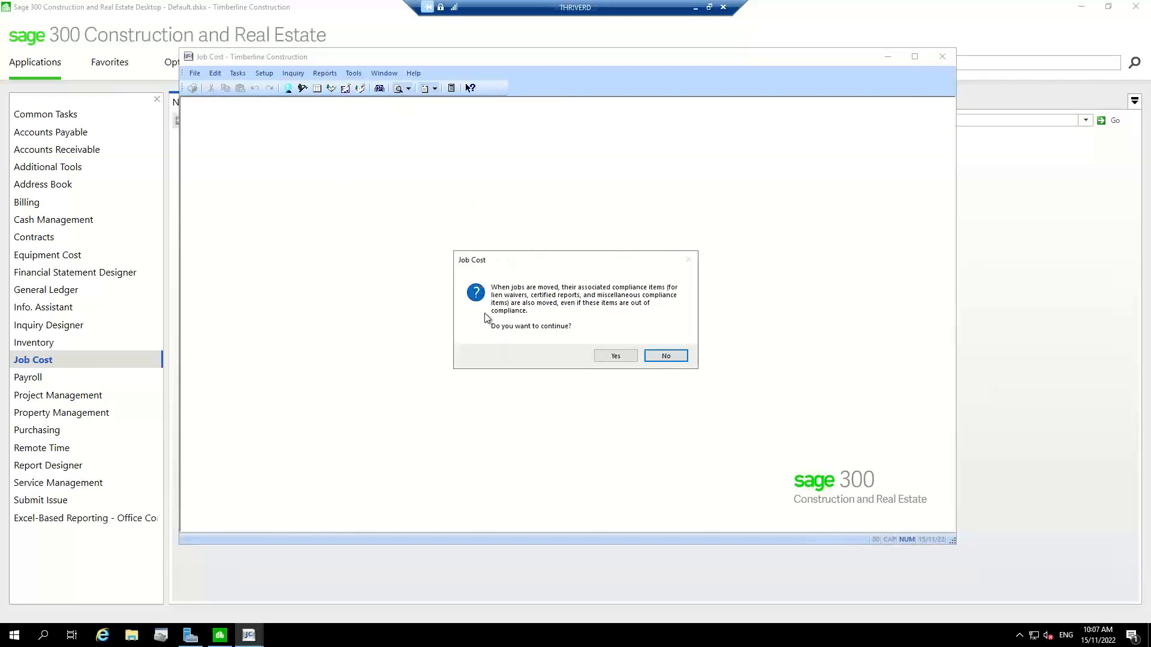
{"action": "left_click", "coordinate": [626, 356]}
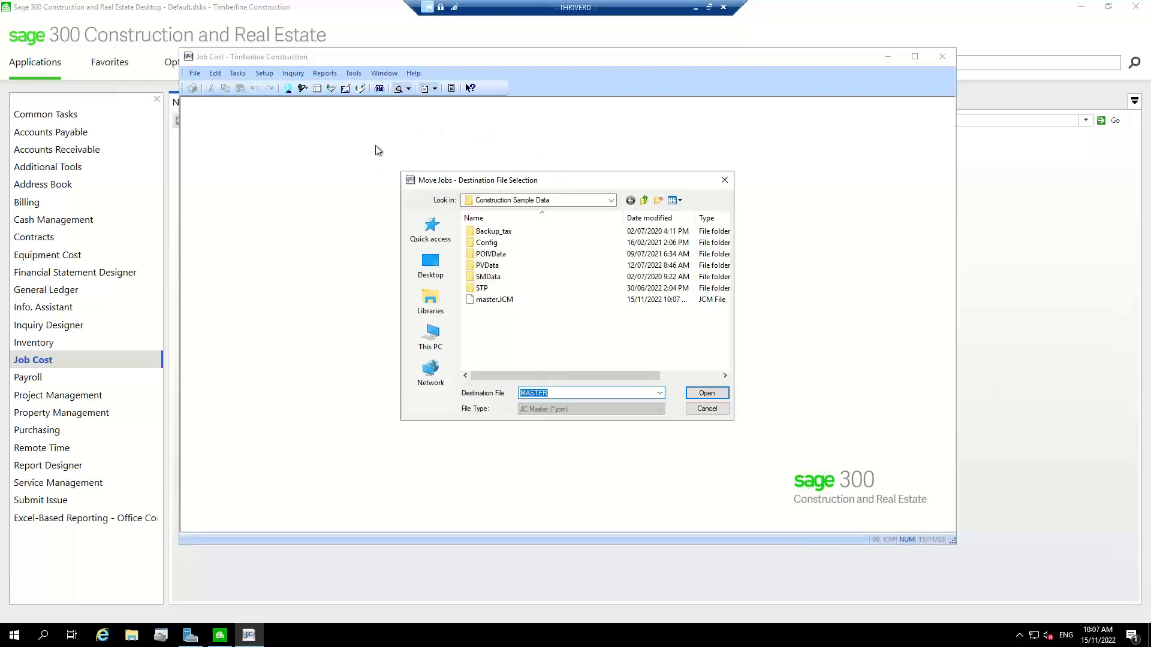
{"action": "left_click", "coordinate": [565, 203]}
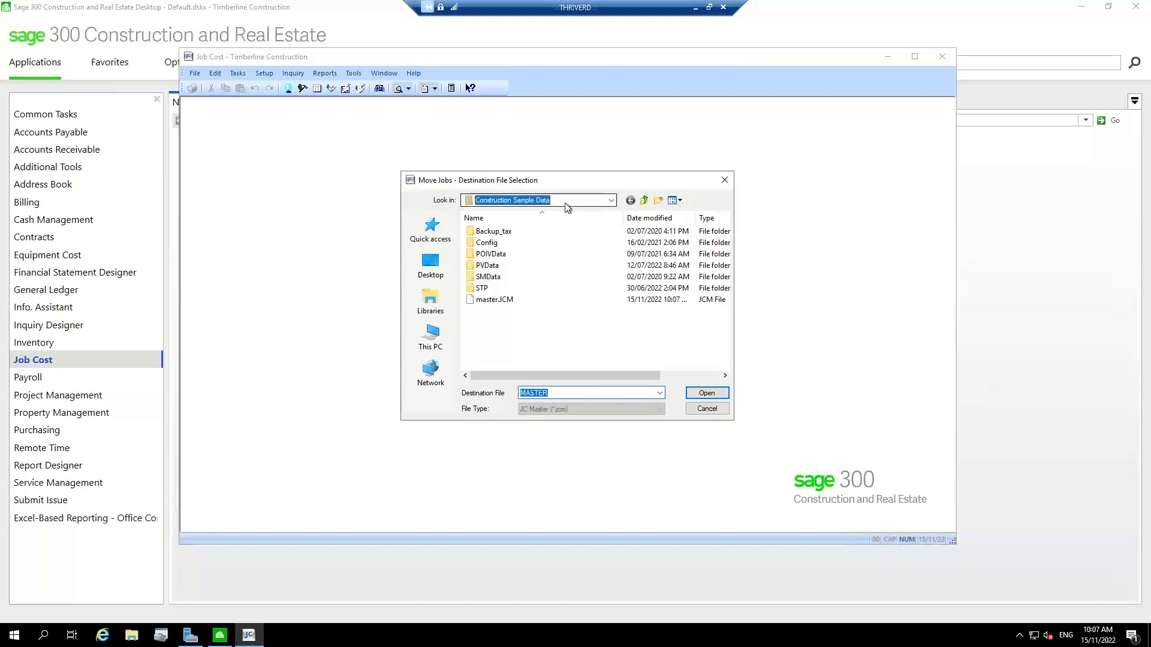
{"action": "left_click", "coordinate": [566, 205]}
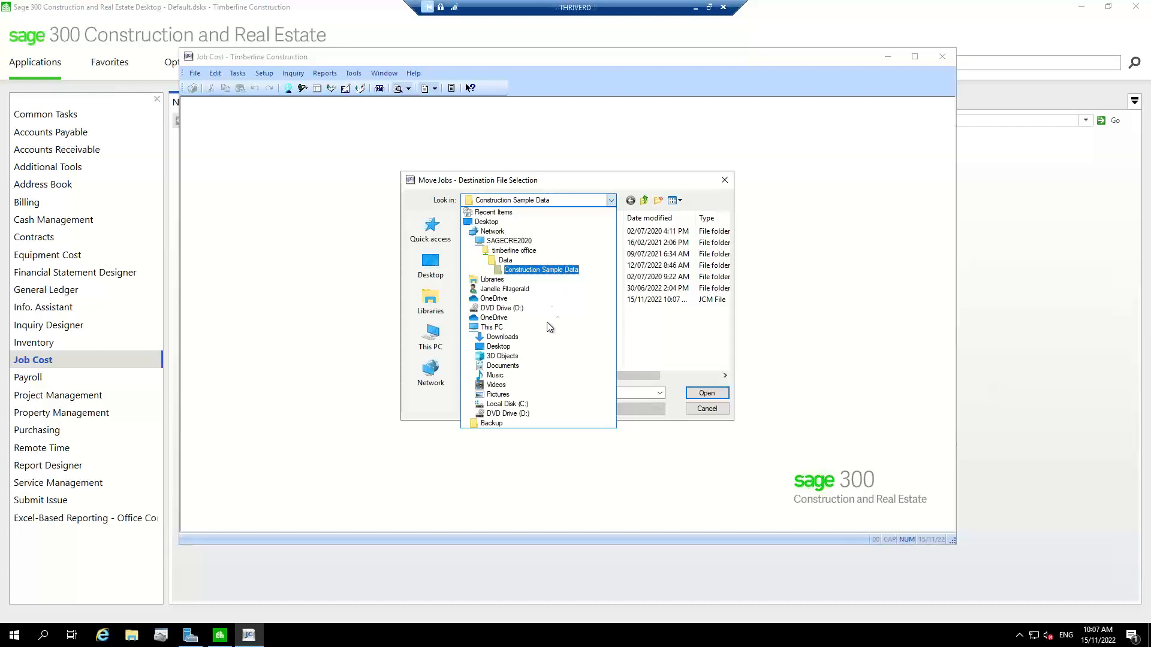
{"action": "left_click", "coordinate": [526, 404]}
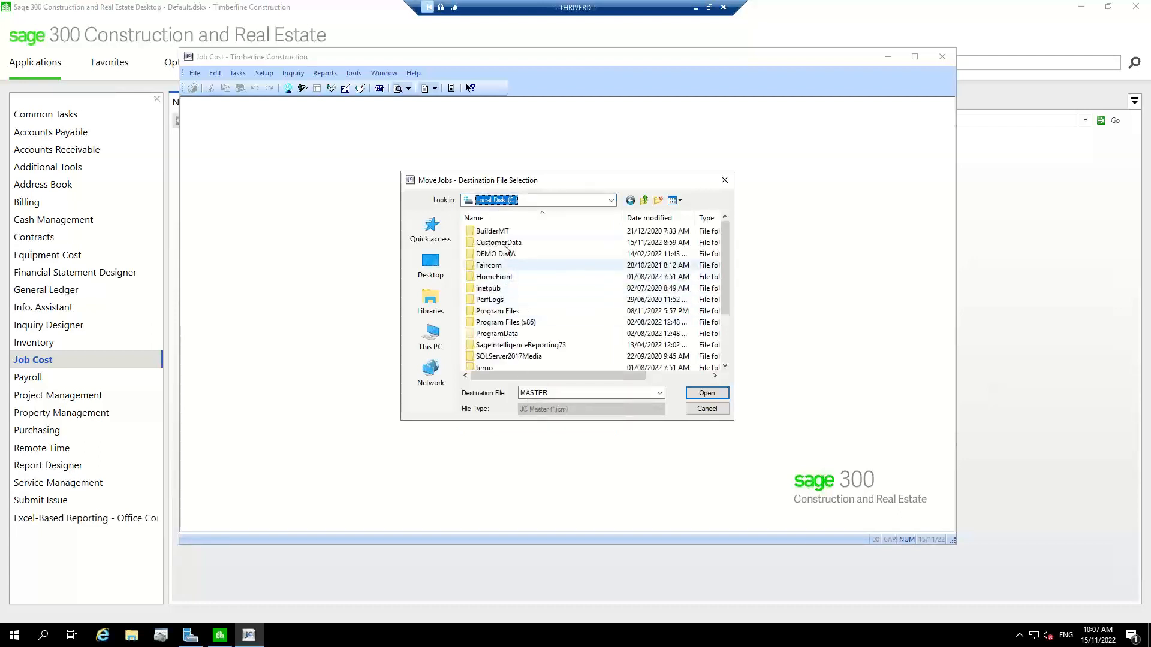
{"action": "double_click", "coordinate": [505, 243]}
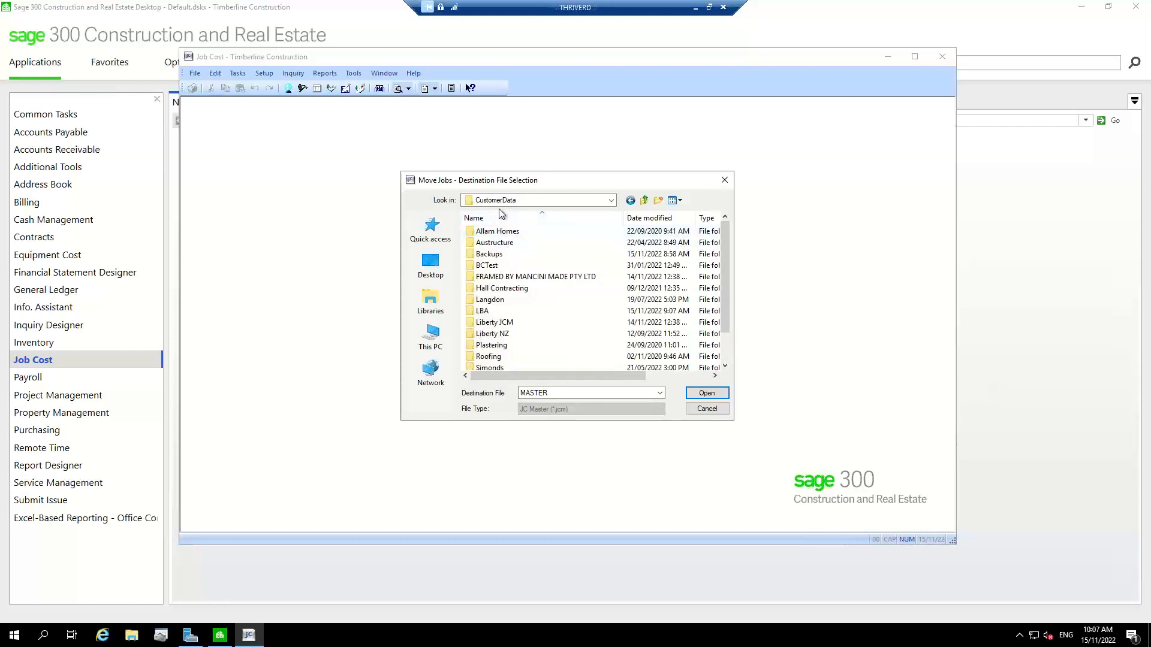
Create a new folder in CustomerData named "aaa Archive Data" followed by the person's first name.
{"action": "right_click", "coordinate": [557, 237]}
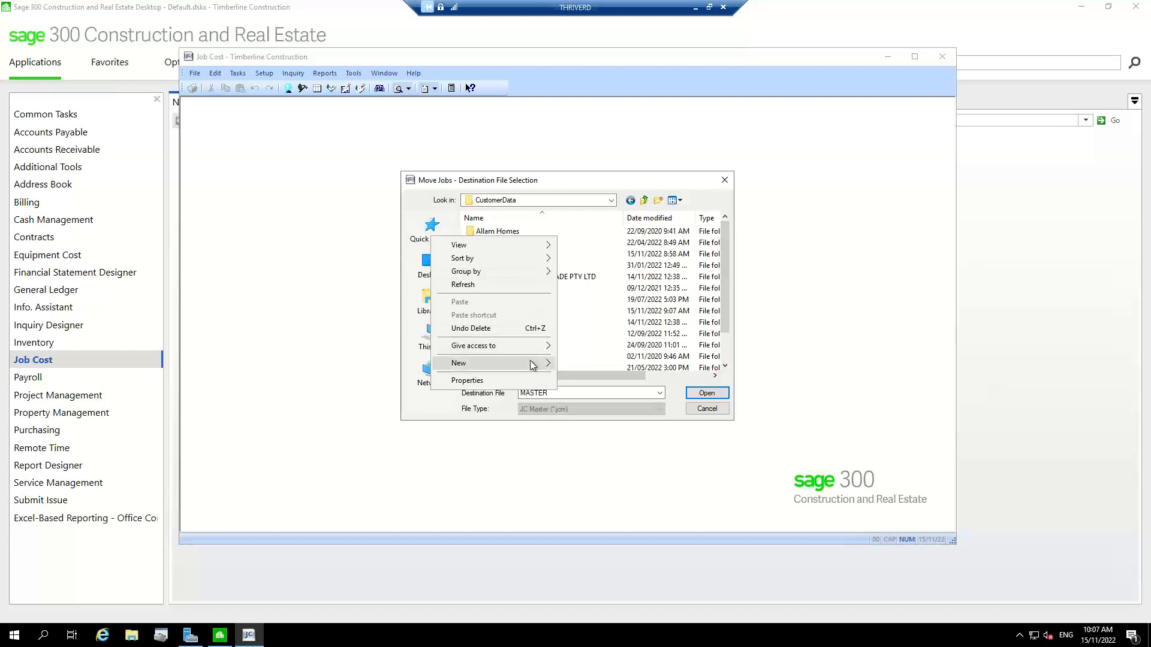
{"action": "mouse_move", "coordinate": [532, 365]}
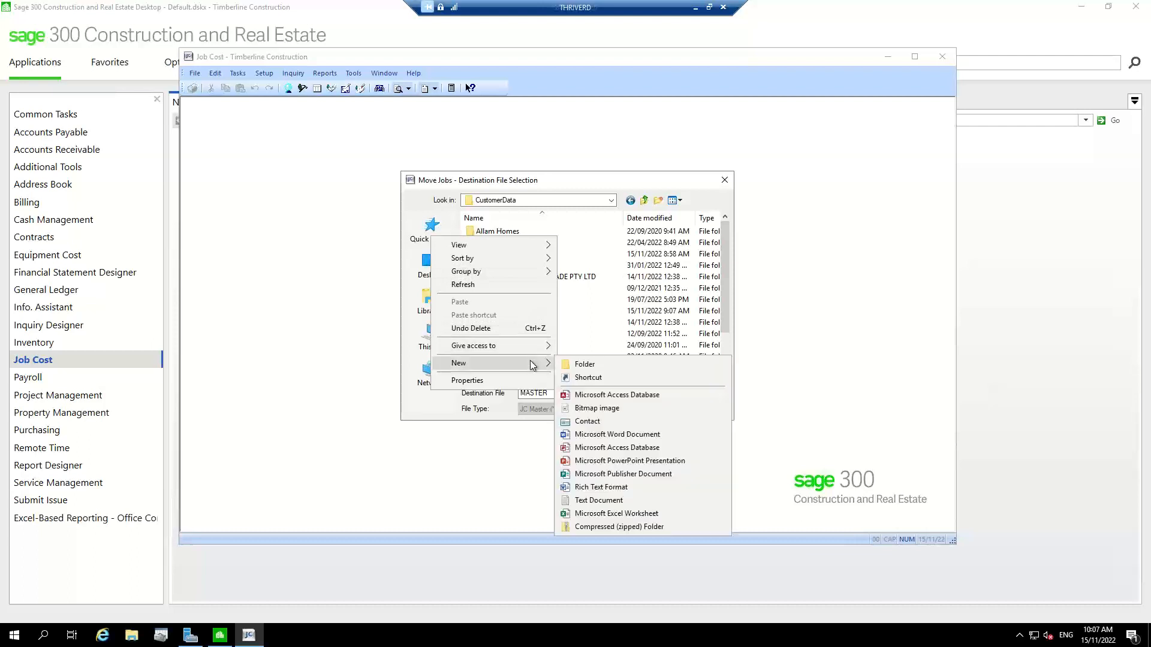
{"action": "left_click", "coordinate": [569, 363]}
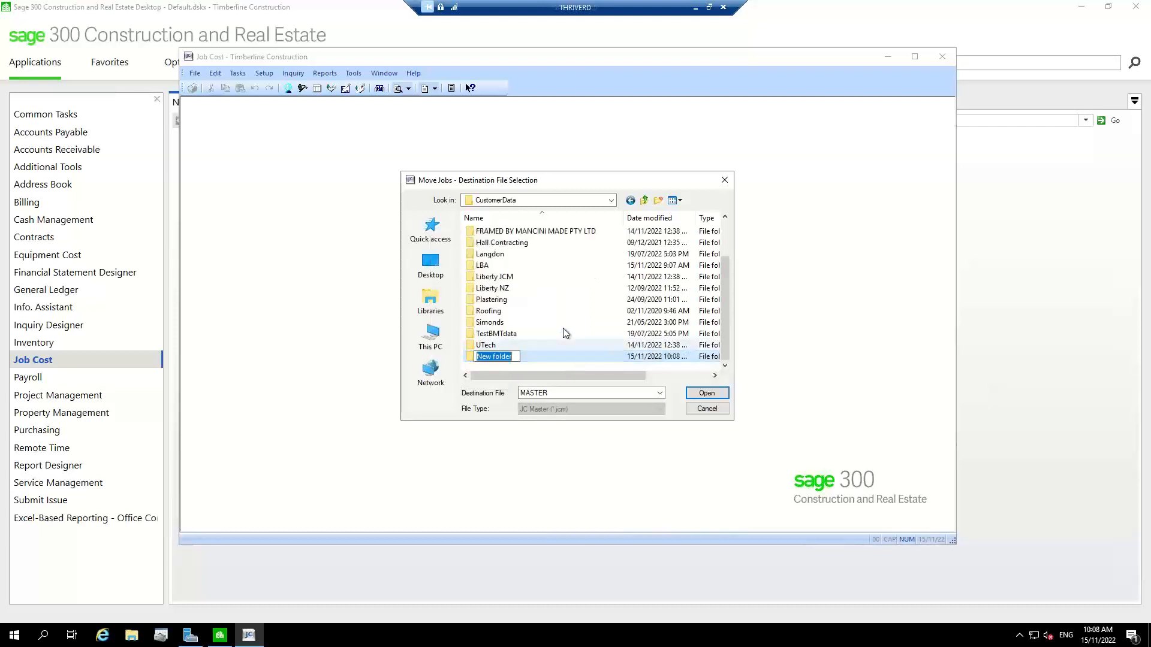
{"action": "type", "text": "aaa"}
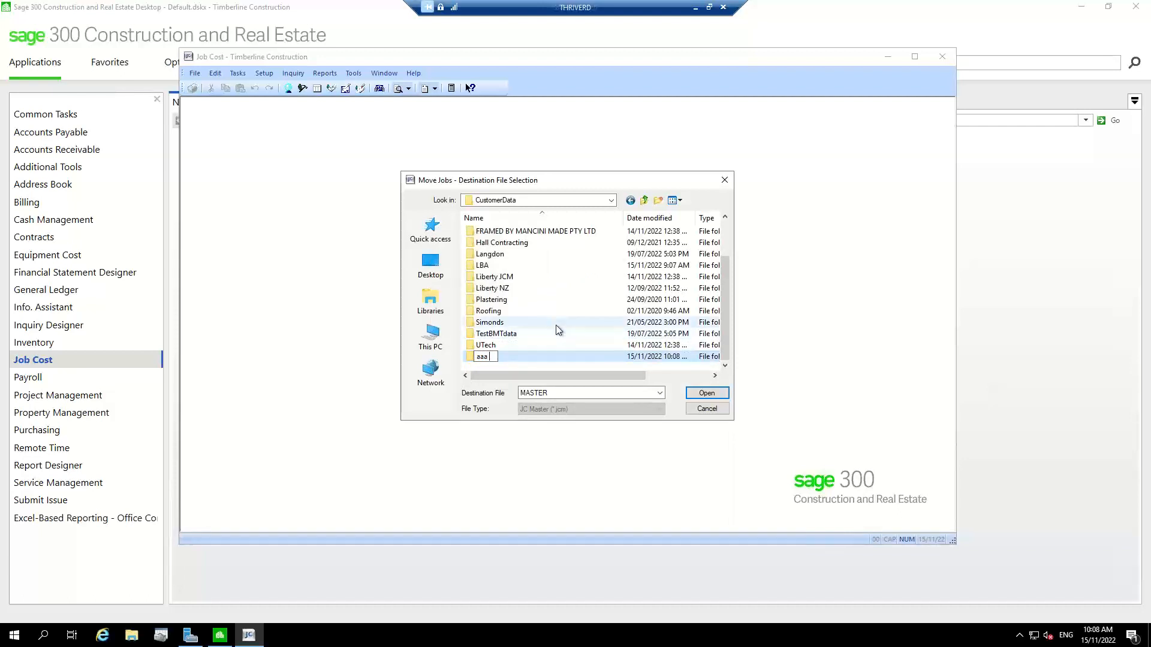
{"action": "type", "text": " Archive Data Janelle"}
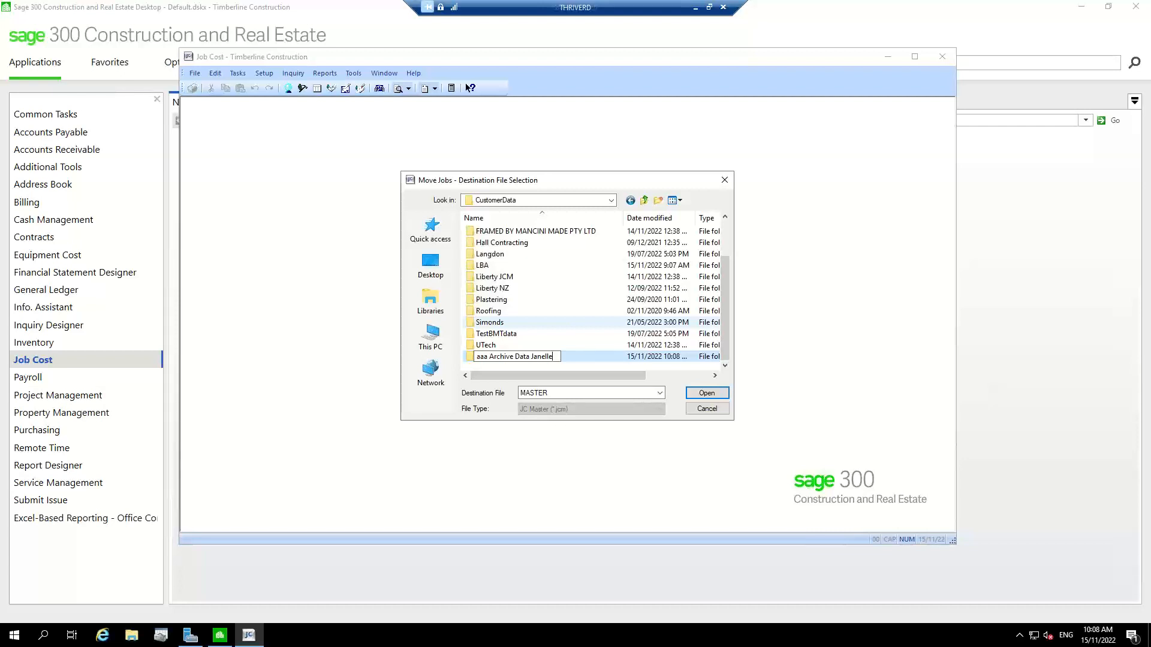
Create the MASTER destination file in the new archive folder and include commitments in the job move.
{"action": "double_click", "coordinate": [472, 359]}
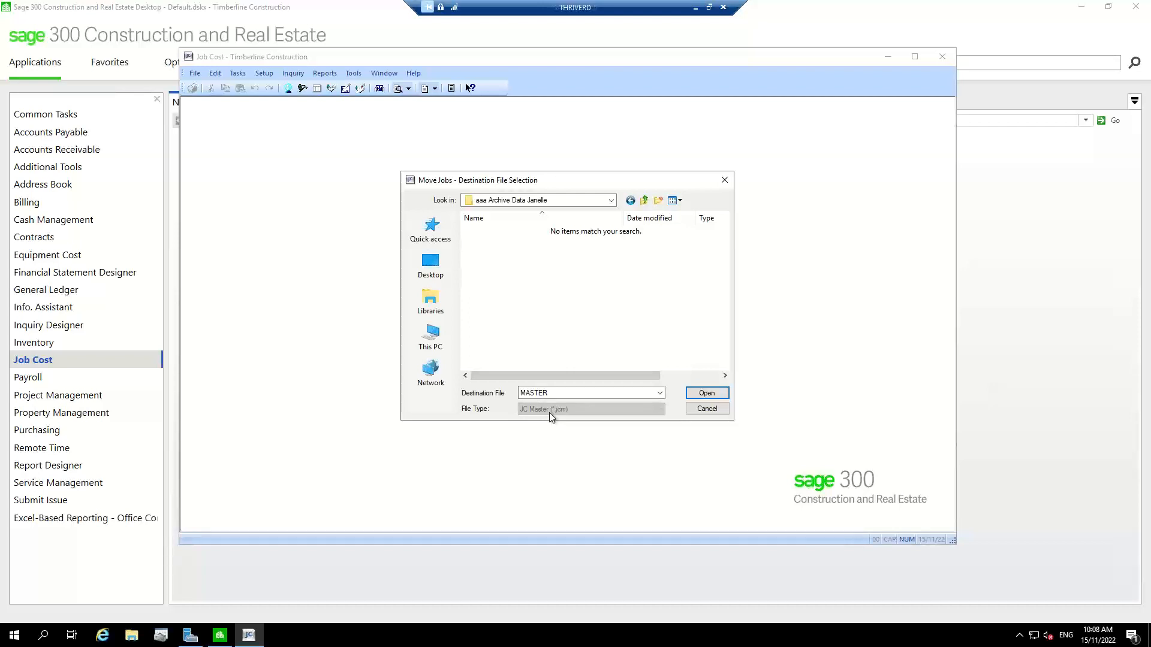
{"action": "left_click", "coordinate": [692, 394]}
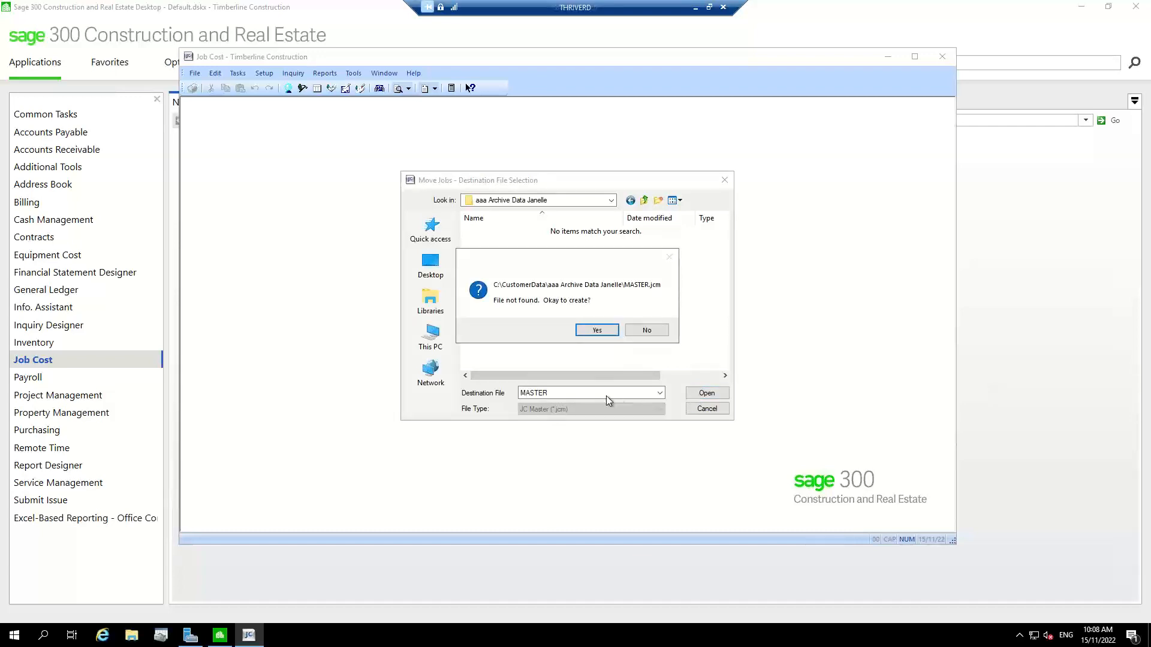
{"action": "left_click", "coordinate": [588, 331]}
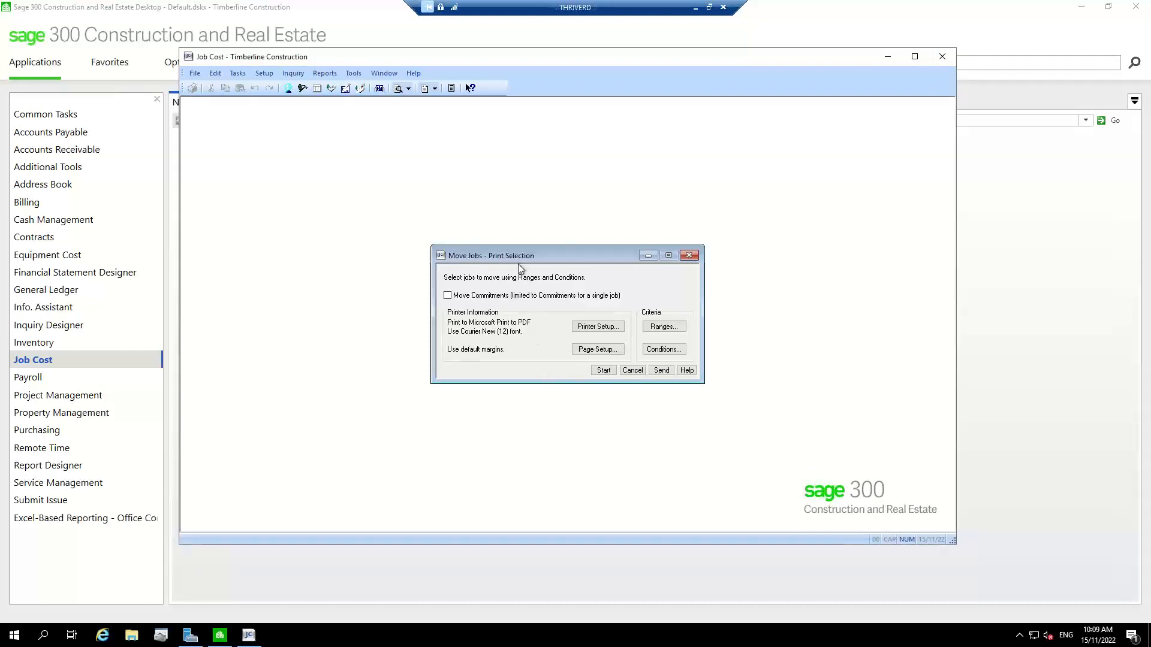
{"action": "left_click", "coordinate": [449, 297]}
{"action": "left_click", "coordinate": [662, 350]}
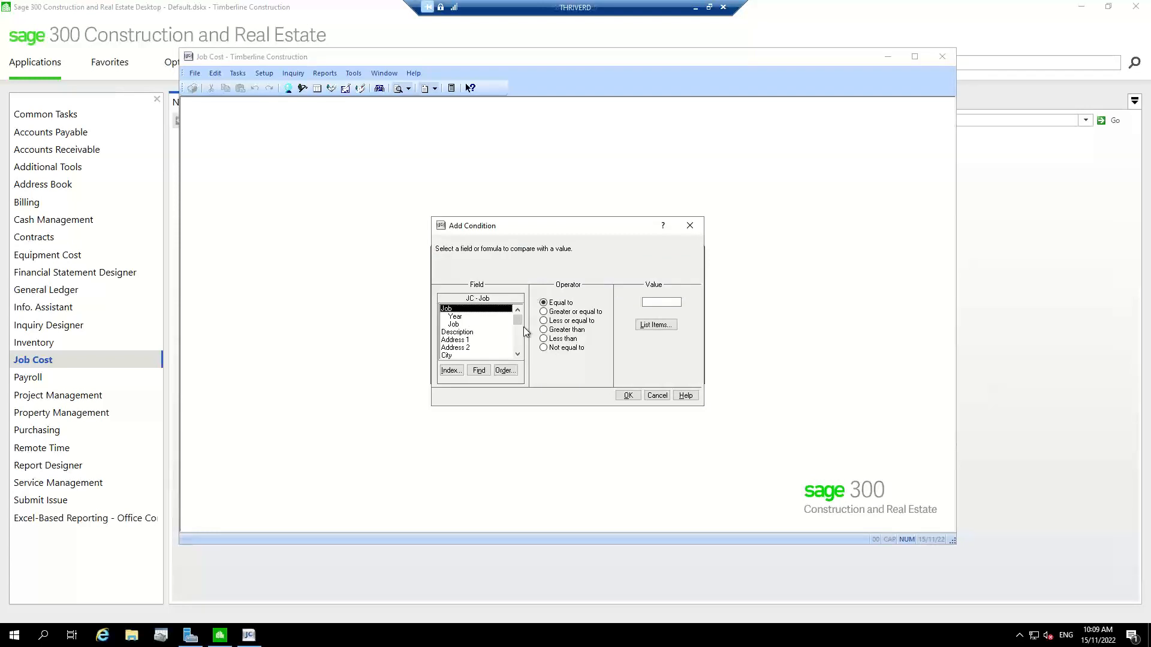
{"action": "type", "text": "ac"}
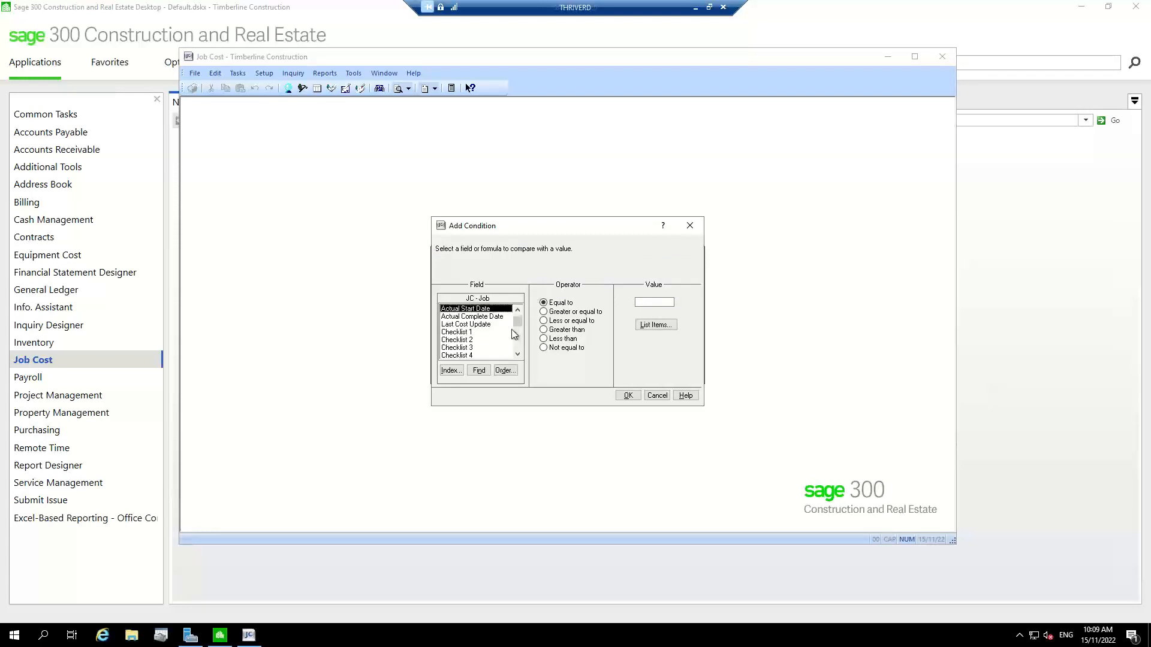
{"action": "left_click", "coordinate": [501, 325]}
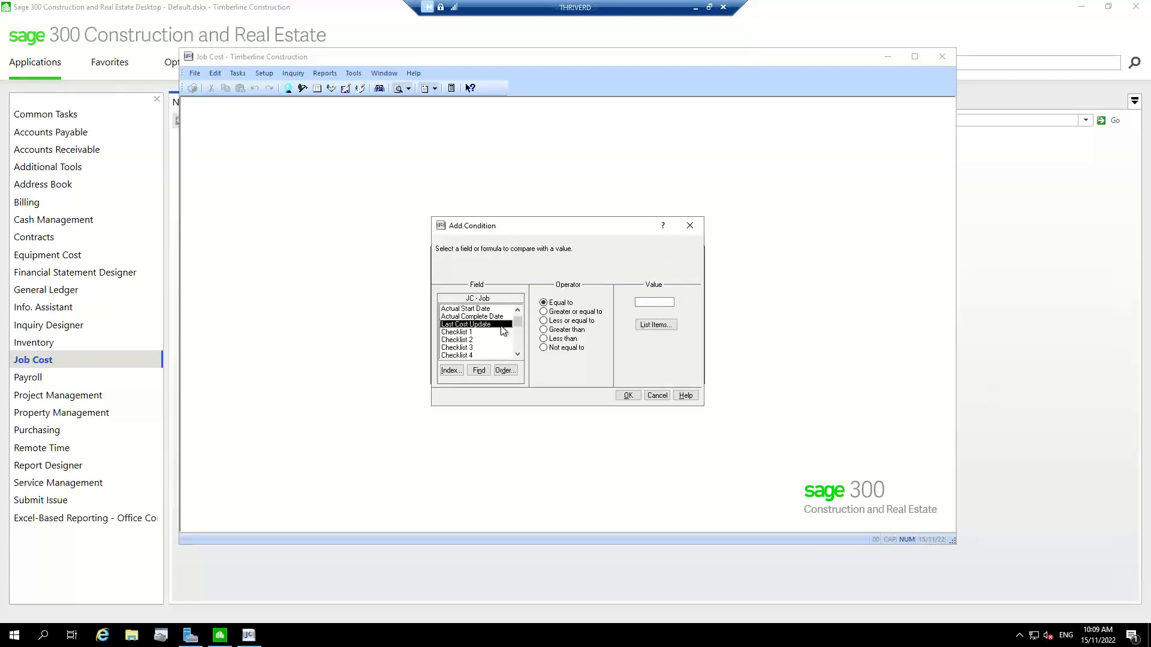
{"action": "left_click", "coordinate": [564, 322]}
{"action": "left_click", "coordinate": [639, 302]}
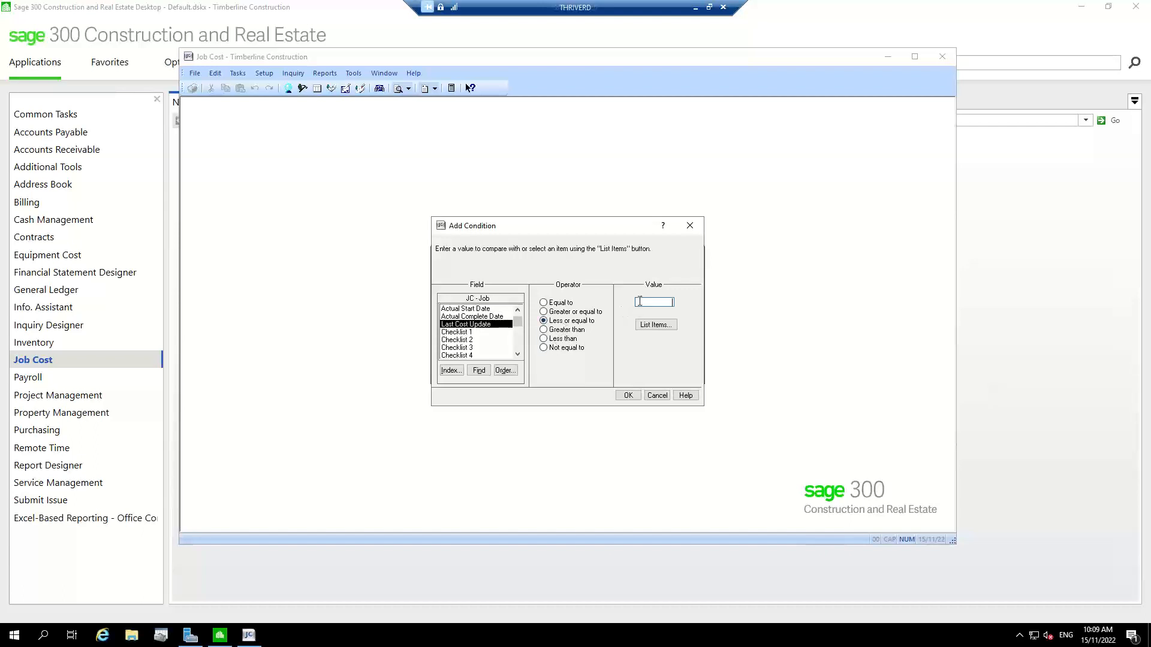
{"action": "type", "text": "01012015"}
{"action": "left_click", "coordinate": [659, 396]}
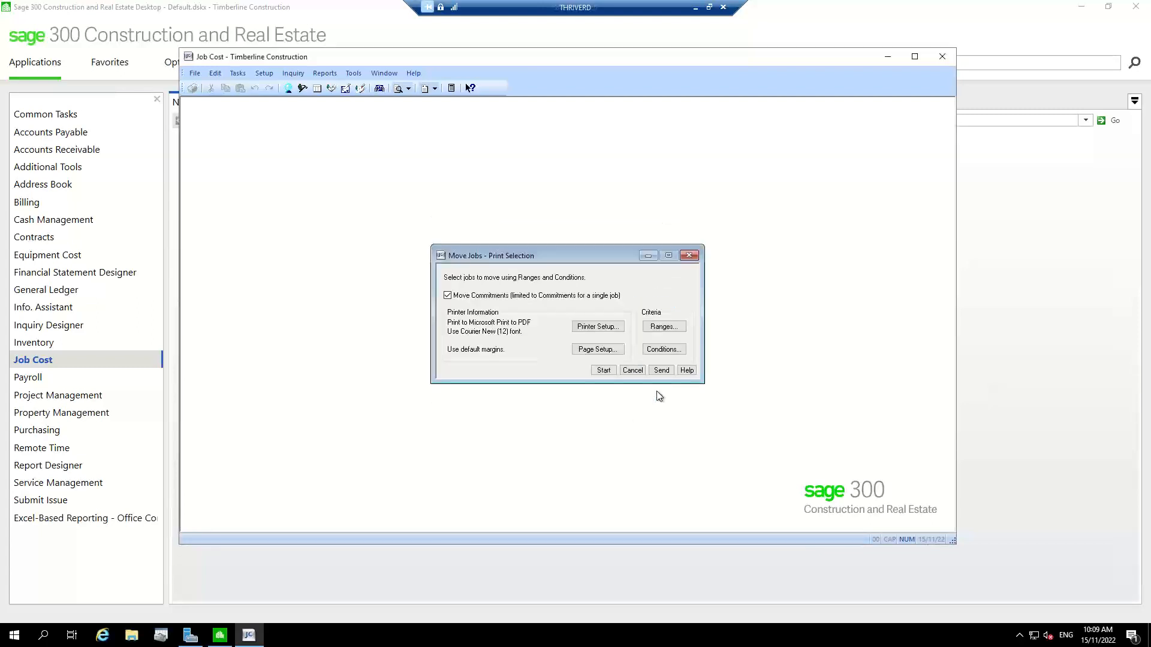
Set the job range to 03-001 NW Food Warehouse, 03-002 Clackamas Office Park #4 and 03-003 Fort Wayne Officer's Club.
{"action": "left_click", "coordinate": [657, 331]}
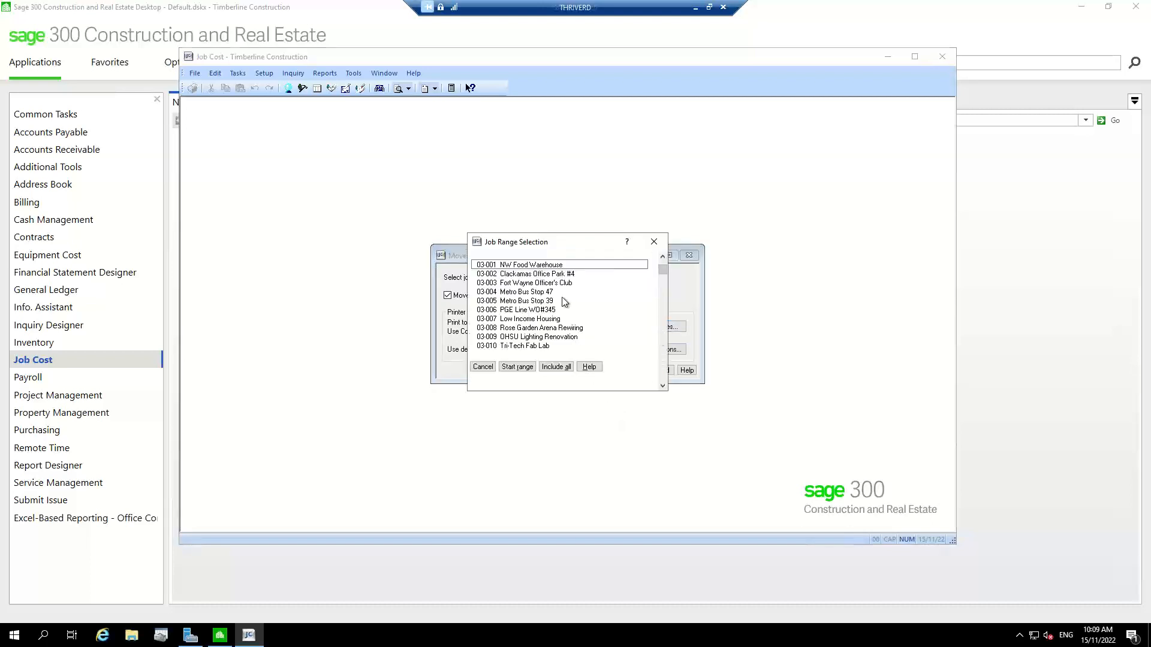
{"action": "left_click", "coordinate": [561, 267]}
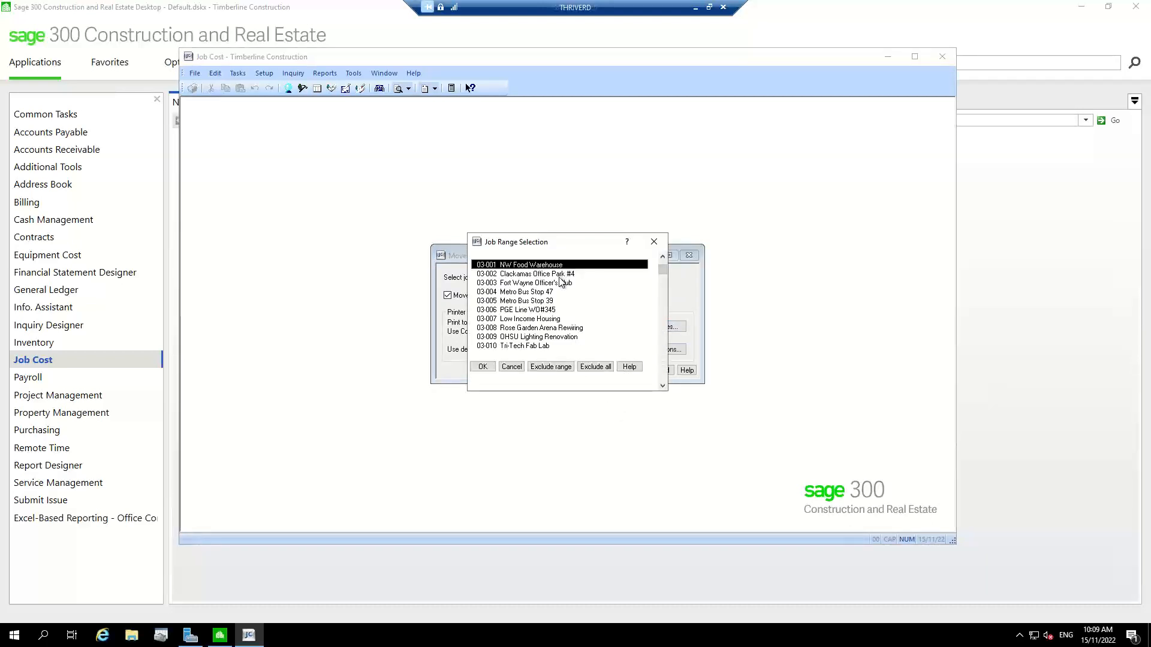
{"action": "left_click", "coordinate": [559, 275]}
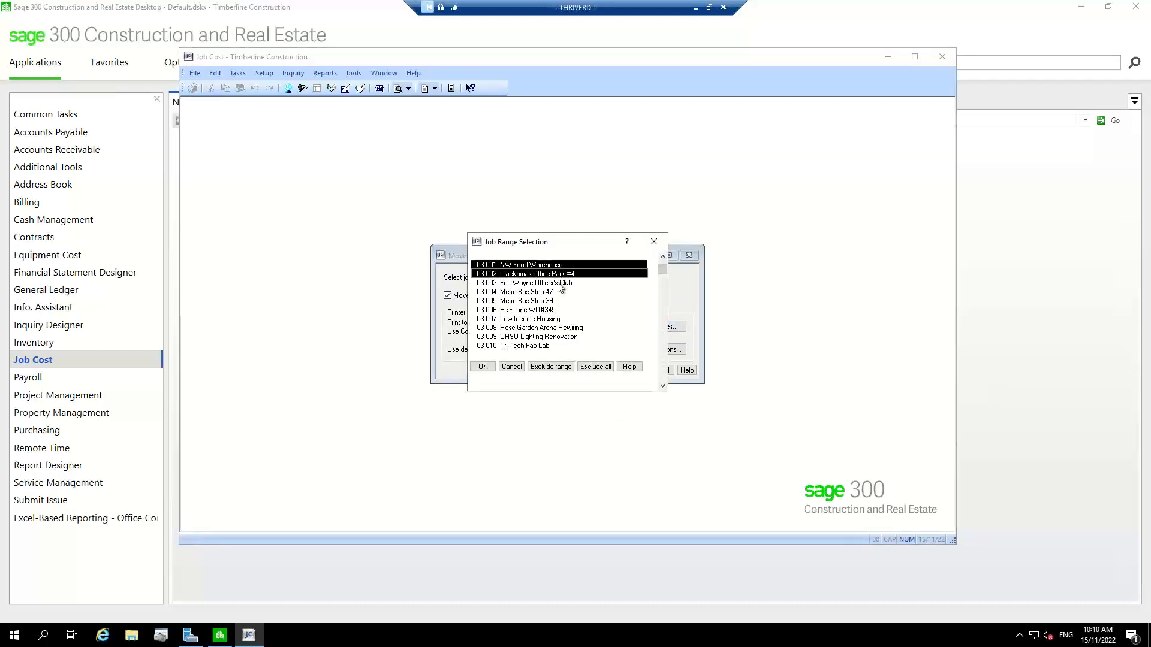
{"action": "left_click", "coordinate": [559, 283]}
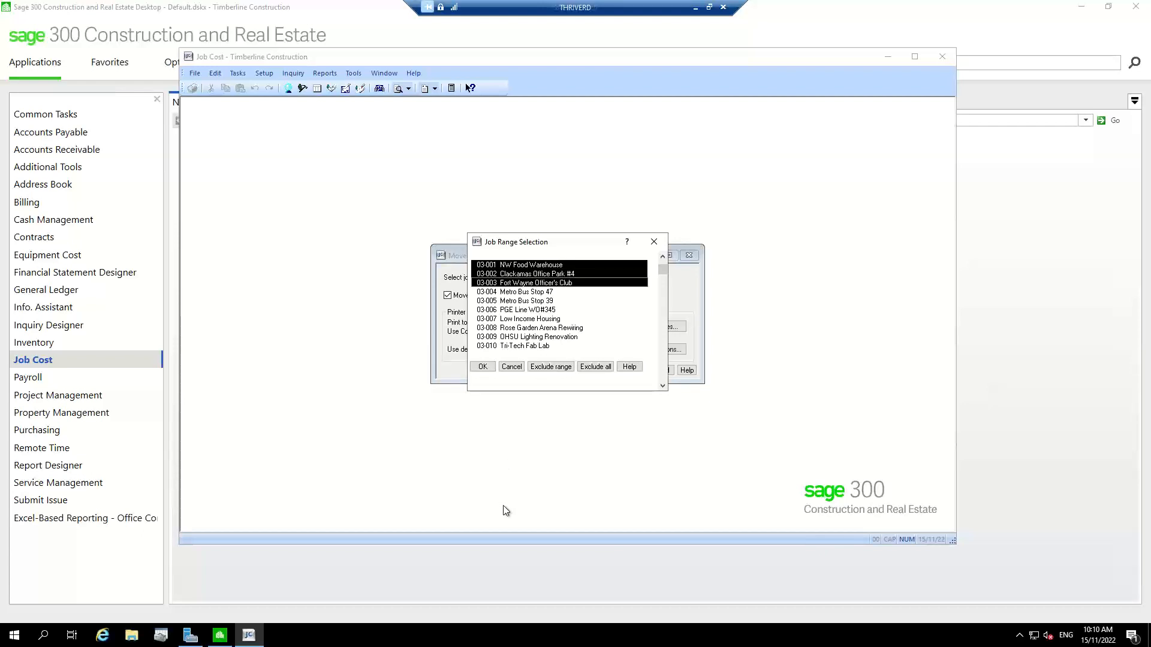
{"action": "left_click", "coordinate": [483, 367]}
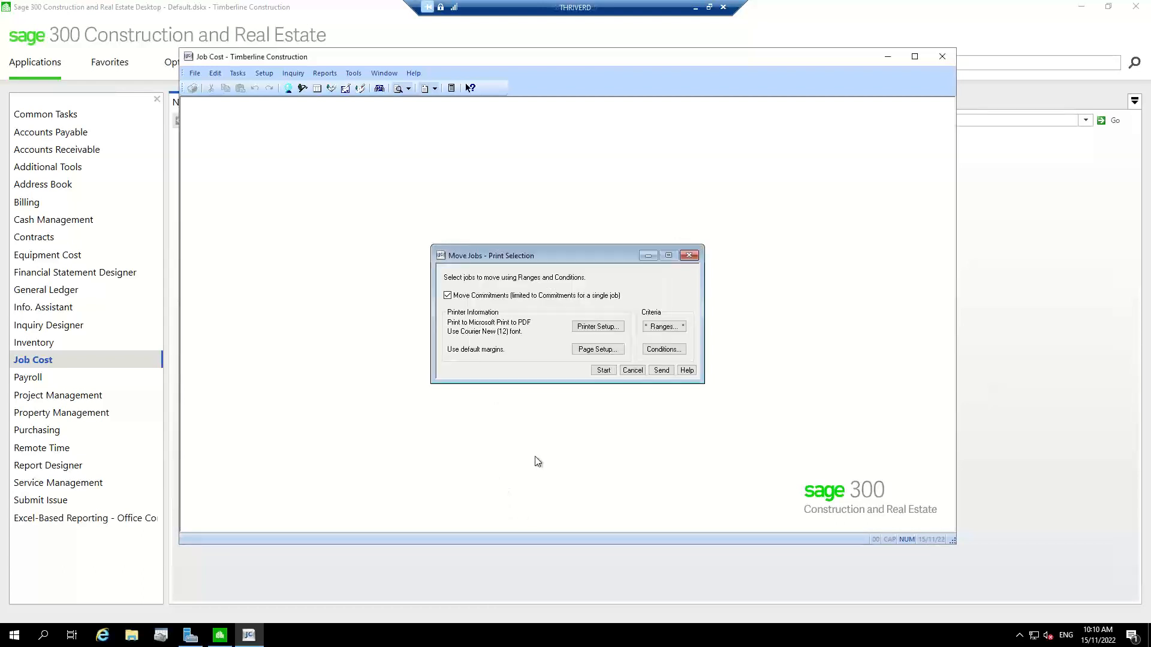
Set the Move Jobs report to print to a PDF file named archive on the Desktop.
{"action": "left_click", "coordinate": [600, 329]}
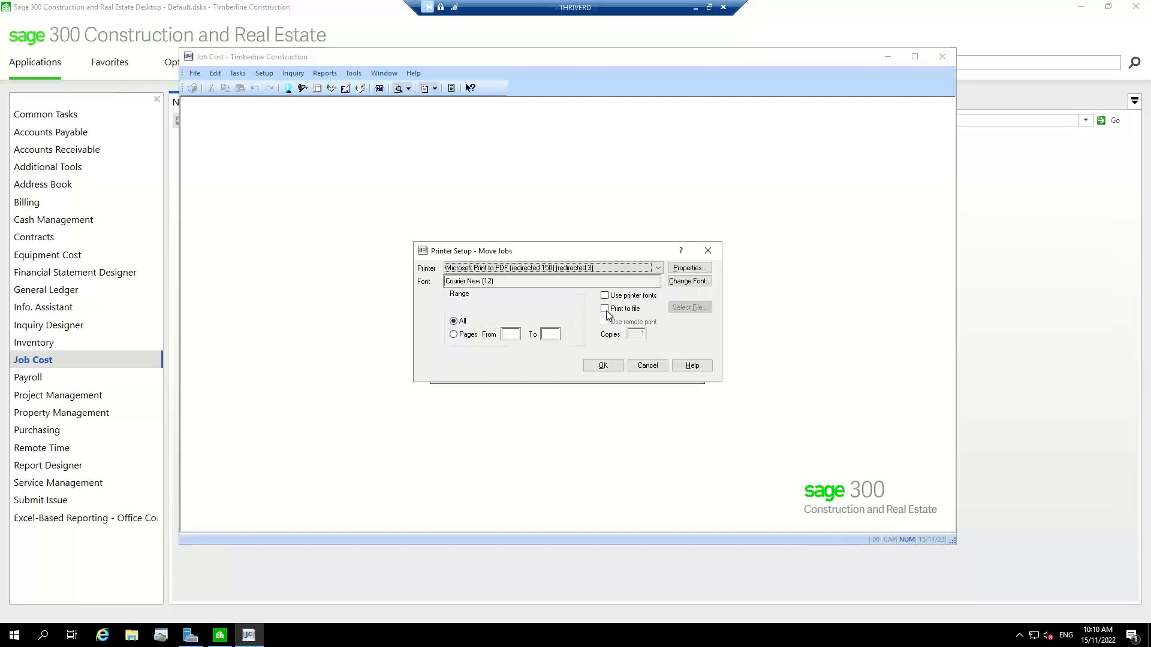
{"action": "left_click", "coordinate": [606, 310]}
{"action": "left_click", "coordinate": [676, 310]}
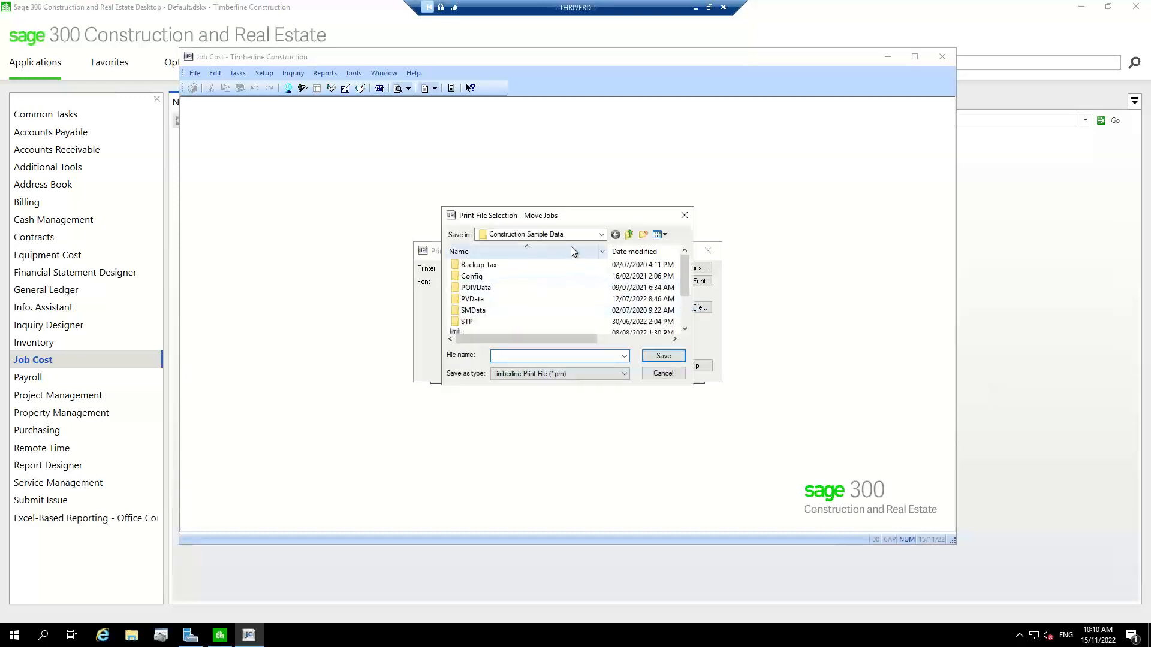
{"action": "left_click", "coordinate": [604, 233]}
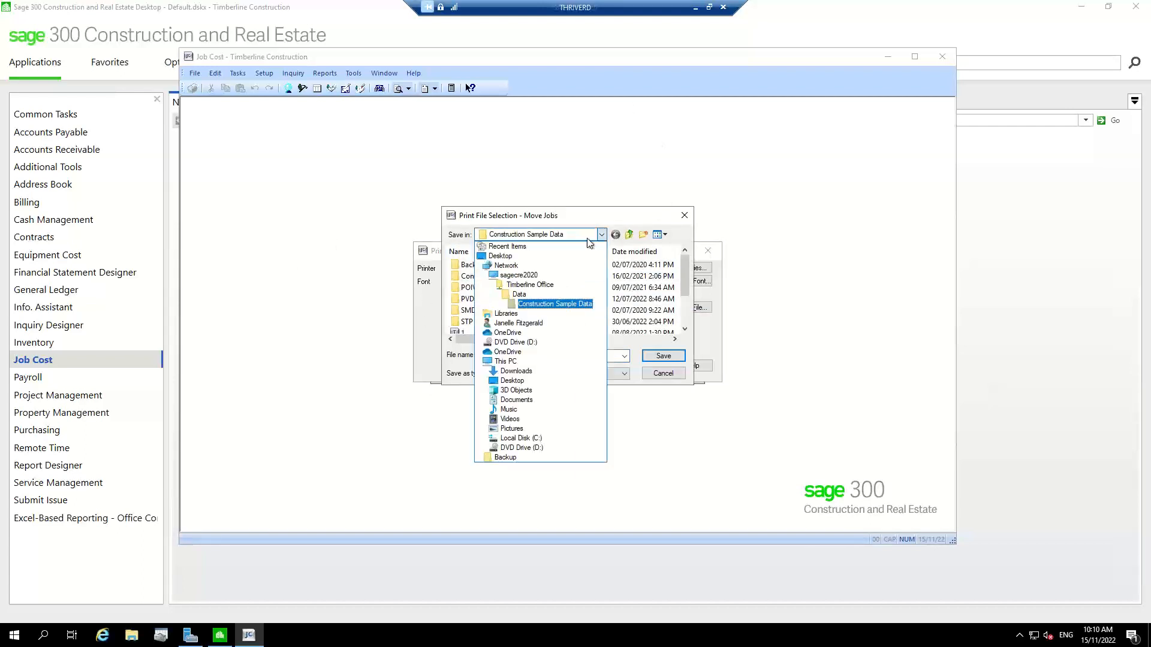
{"action": "left_click", "coordinate": [509, 262]}
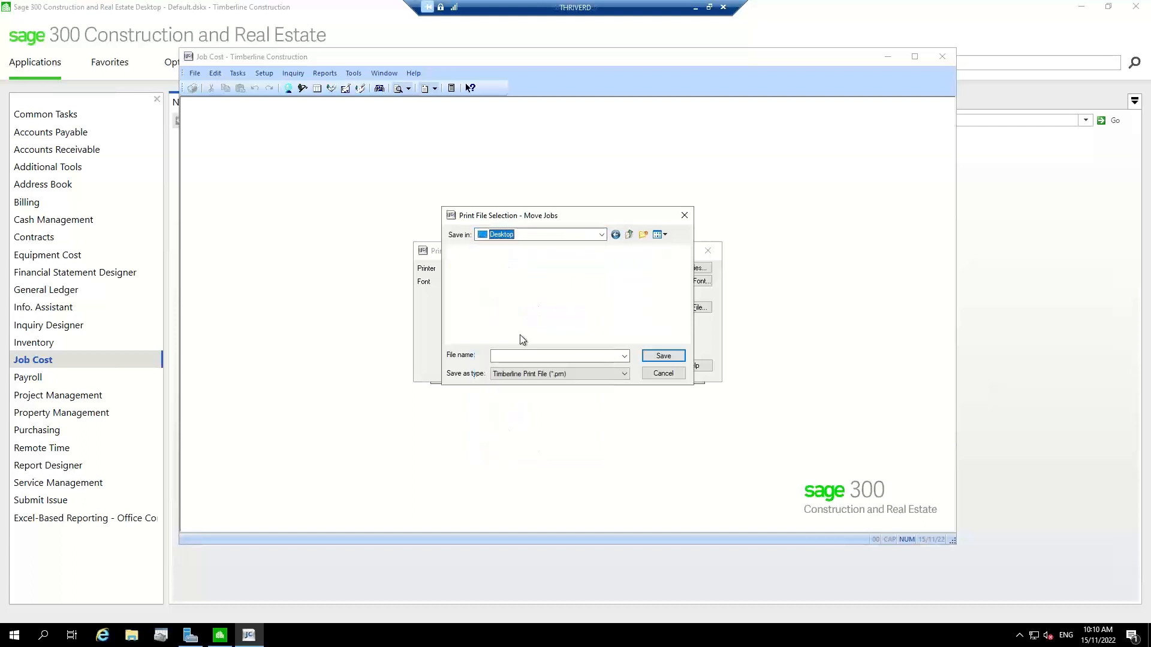
{"action": "left_click", "coordinate": [520, 353]}
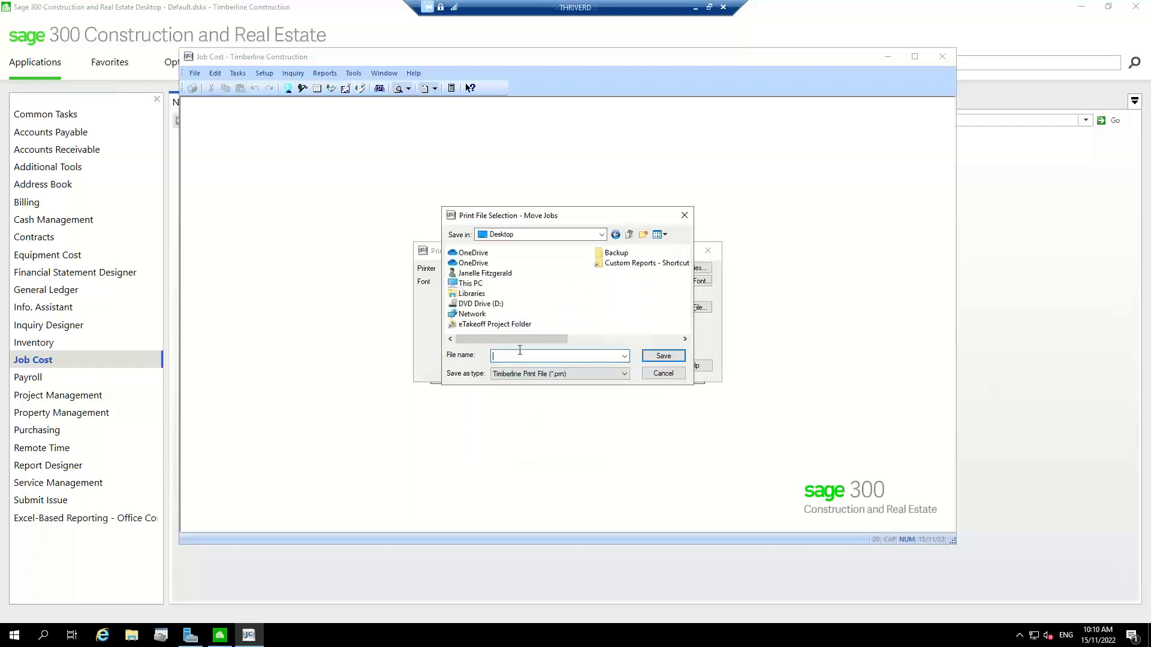
{"action": "type", "text": "archive"}
{"action": "left_click", "coordinate": [625, 376]}
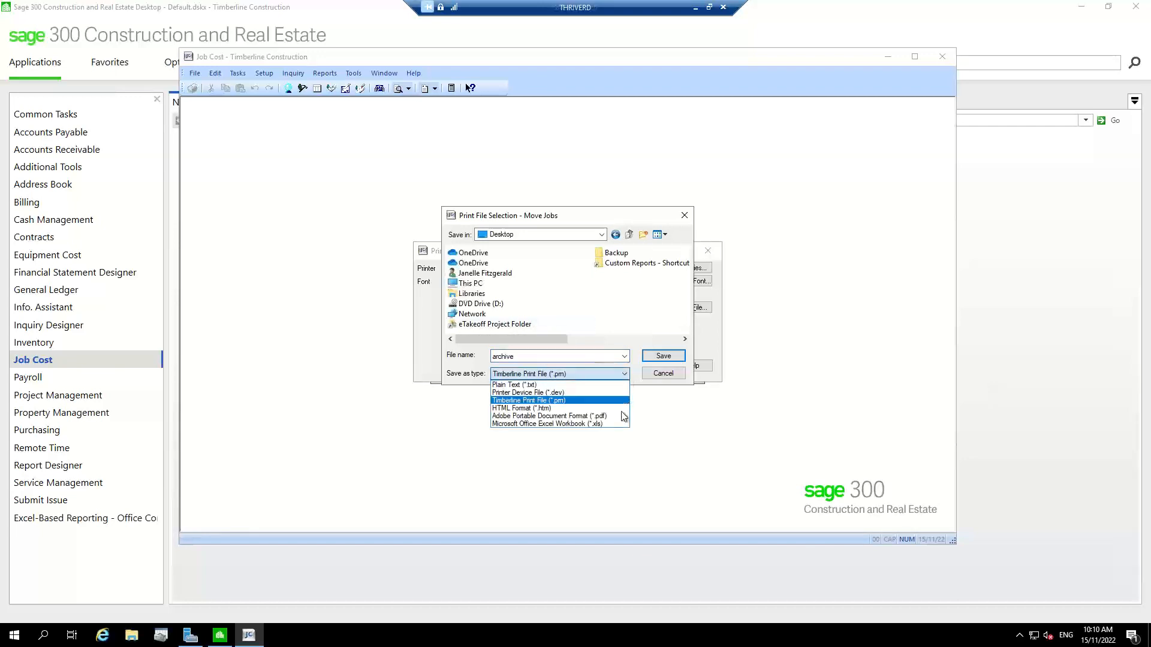
{"action": "left_click", "coordinate": [621, 416]}
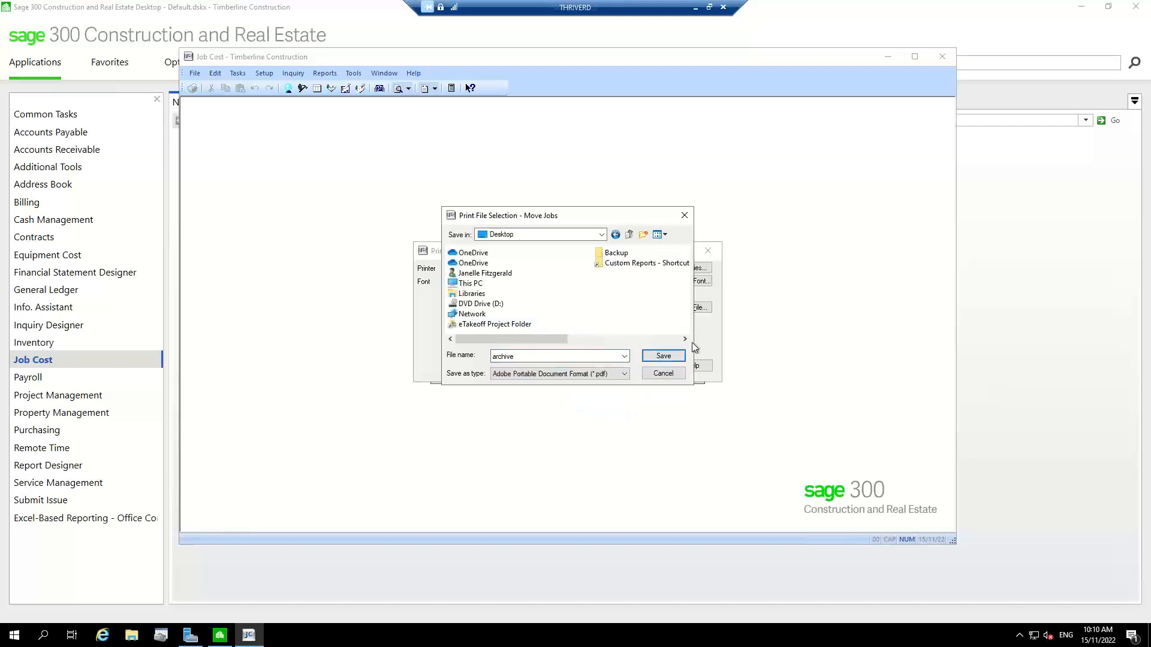
{"action": "left_click", "coordinate": [665, 357]}
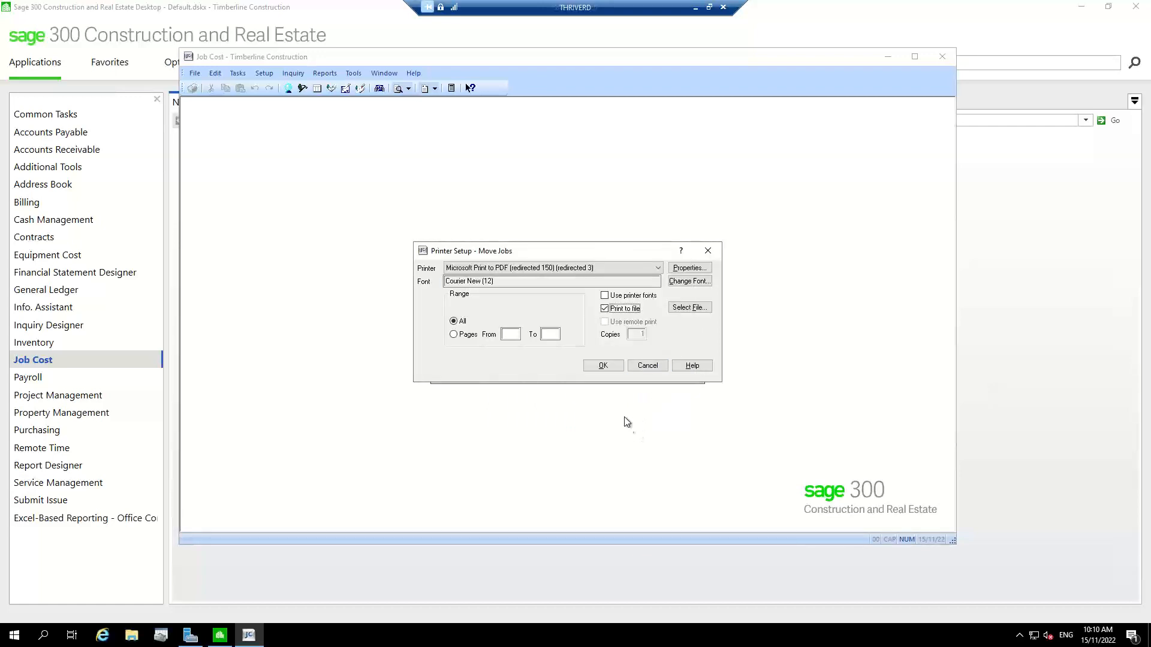
{"action": "left_click", "coordinate": [601, 365]}
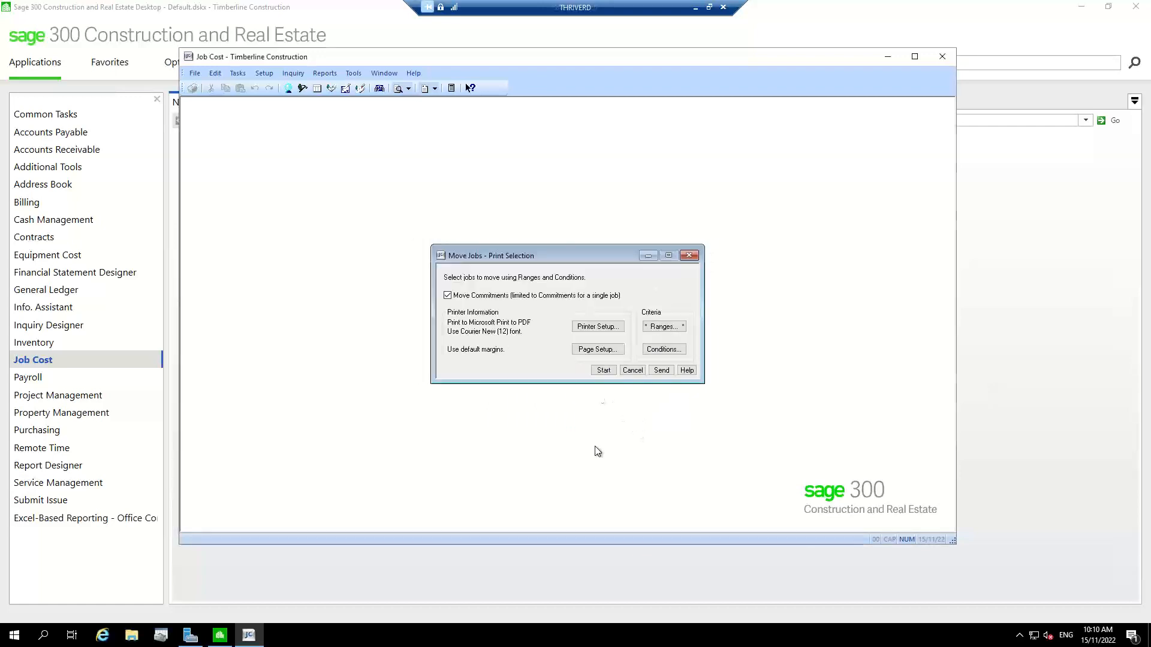
Run the job move with the chosen settings and close the background tasks window once the task completes.
{"action": "left_click", "coordinate": [598, 370]}
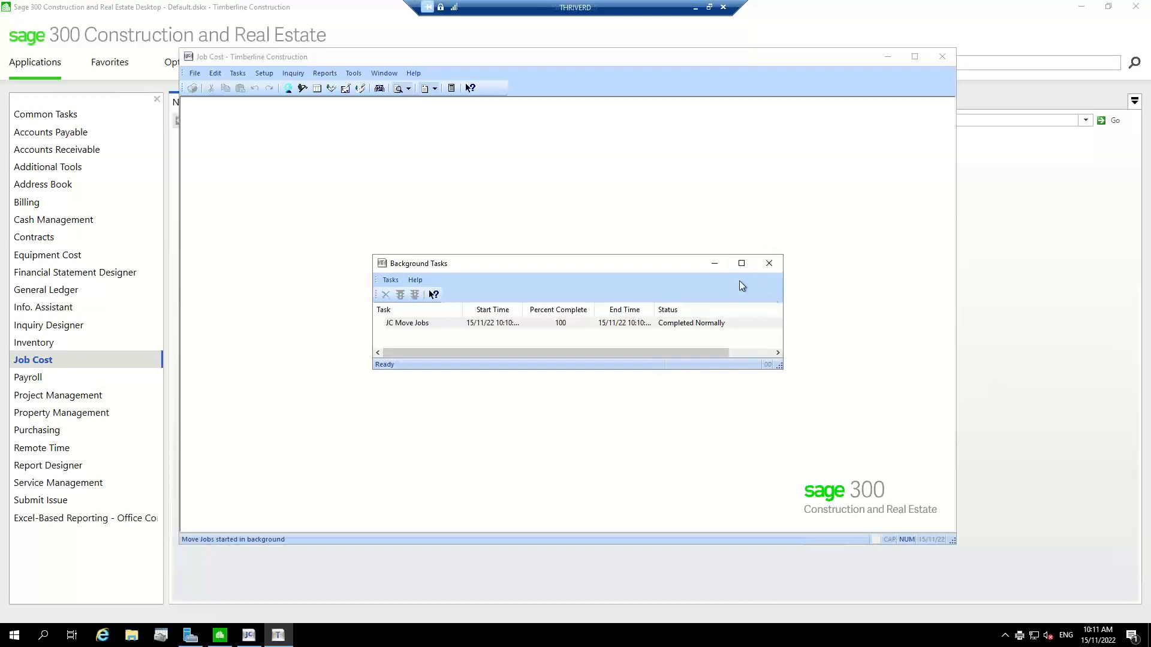
{"action": "left_click", "coordinate": [767, 268]}
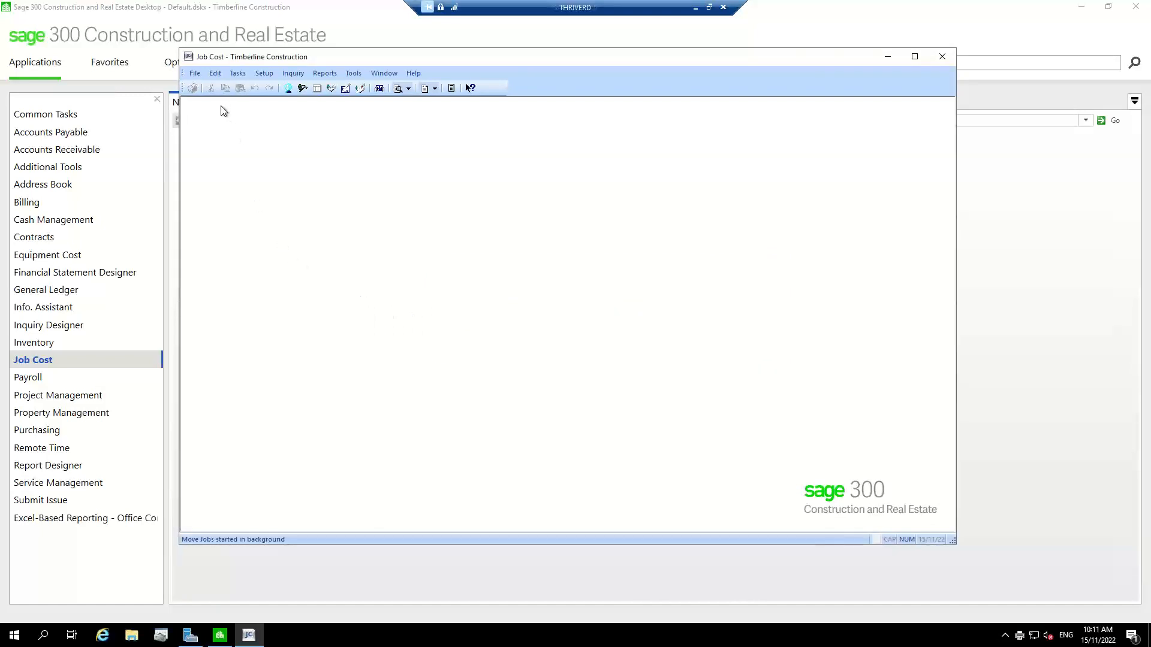
Check in Job Setup's job list which jobs remain in Timberline Construction, and close Job Setup.
{"action": "left_click", "coordinate": [261, 73]}
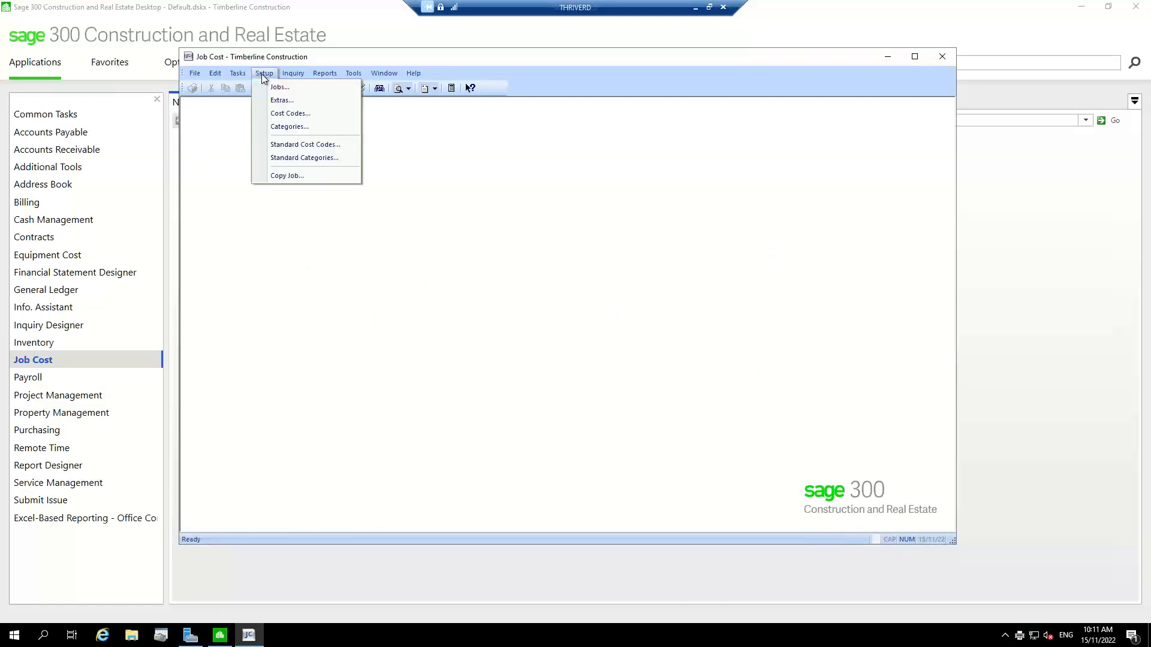
{"action": "left_click", "coordinate": [275, 88]}
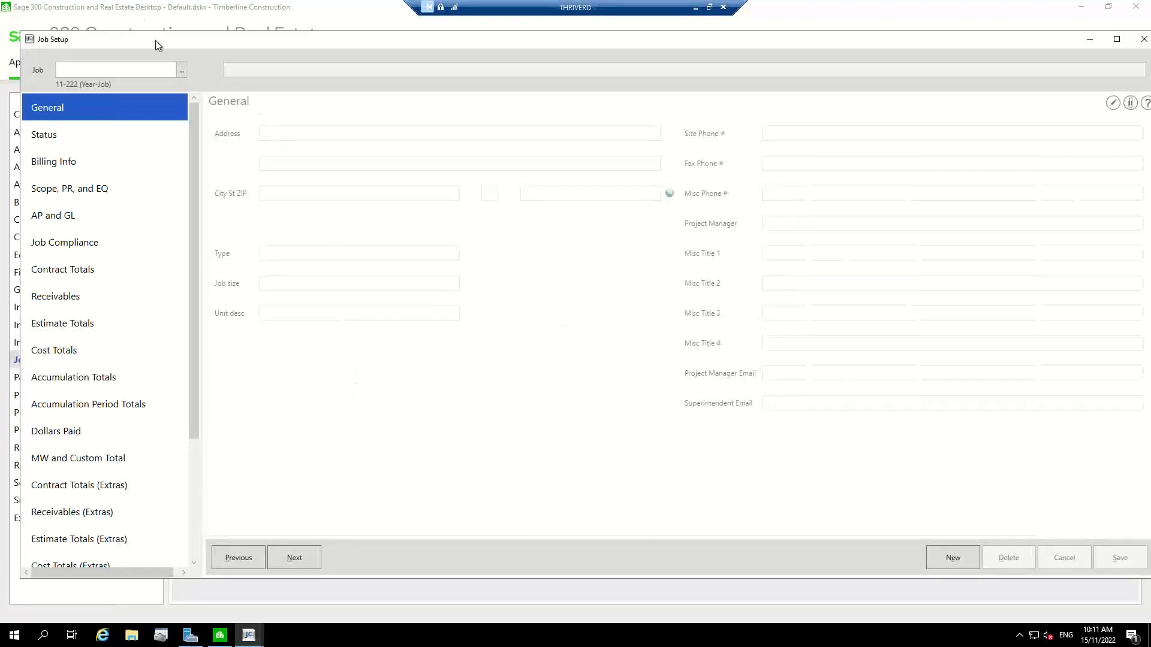
{"action": "left_click", "coordinate": [182, 70]}
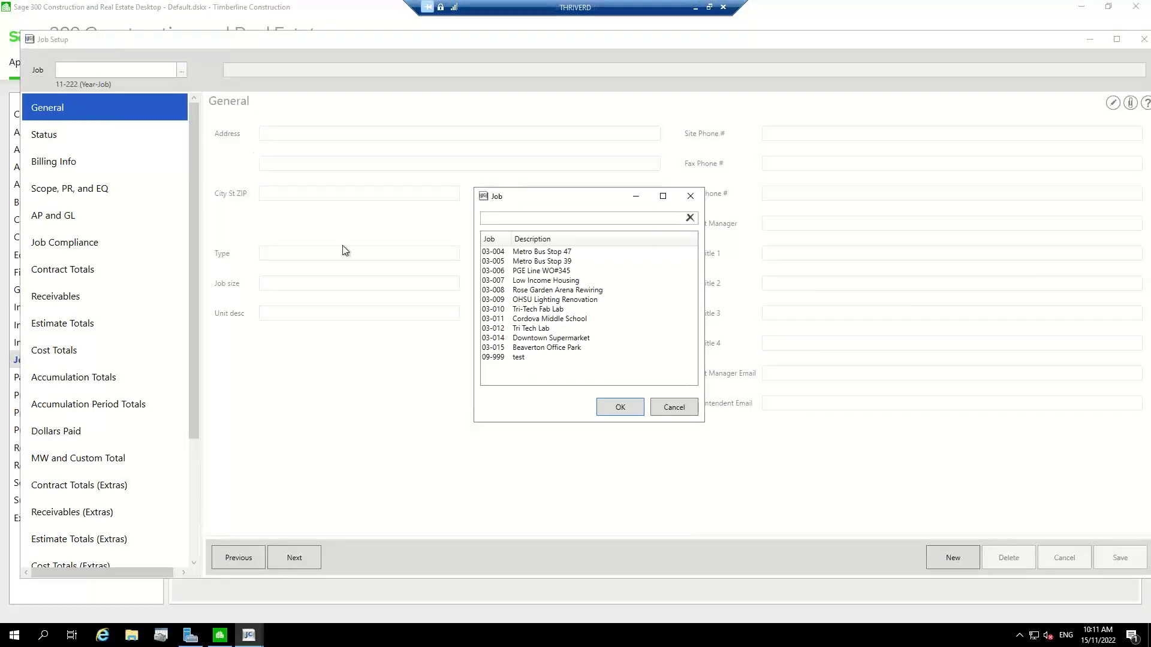
{"action": "left_click", "coordinate": [494, 278]}
{"action": "left_click", "coordinate": [543, 252]}
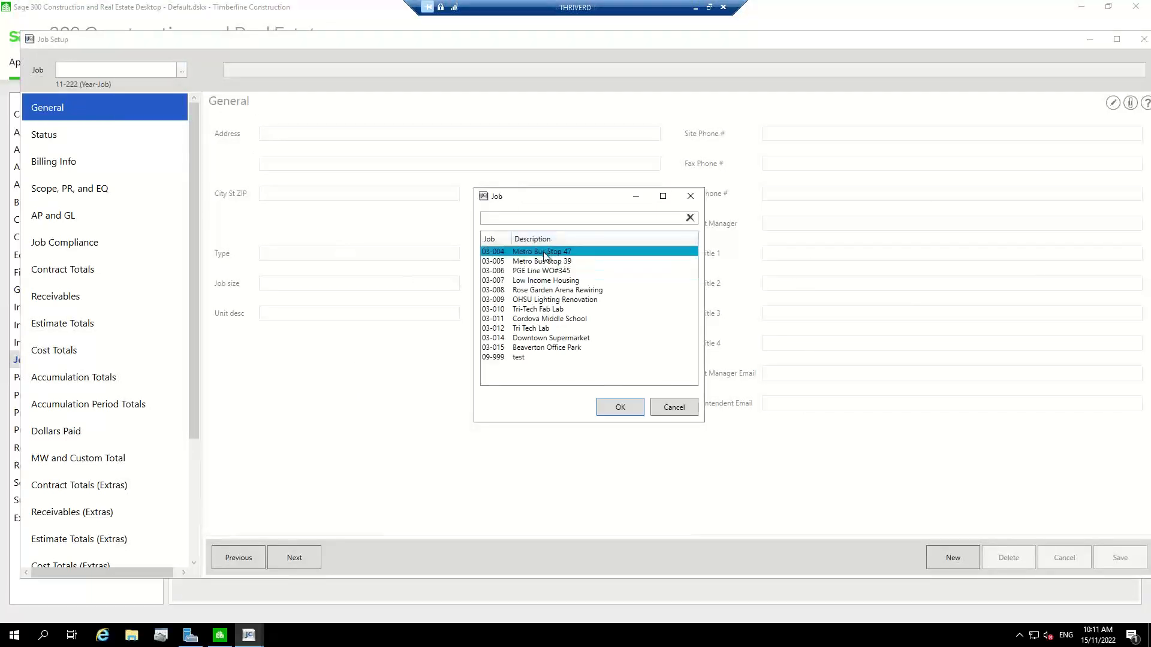
{"action": "left_click", "coordinate": [544, 263]}
{"action": "left_click", "coordinate": [547, 253]}
{"action": "left_click", "coordinate": [609, 414]}
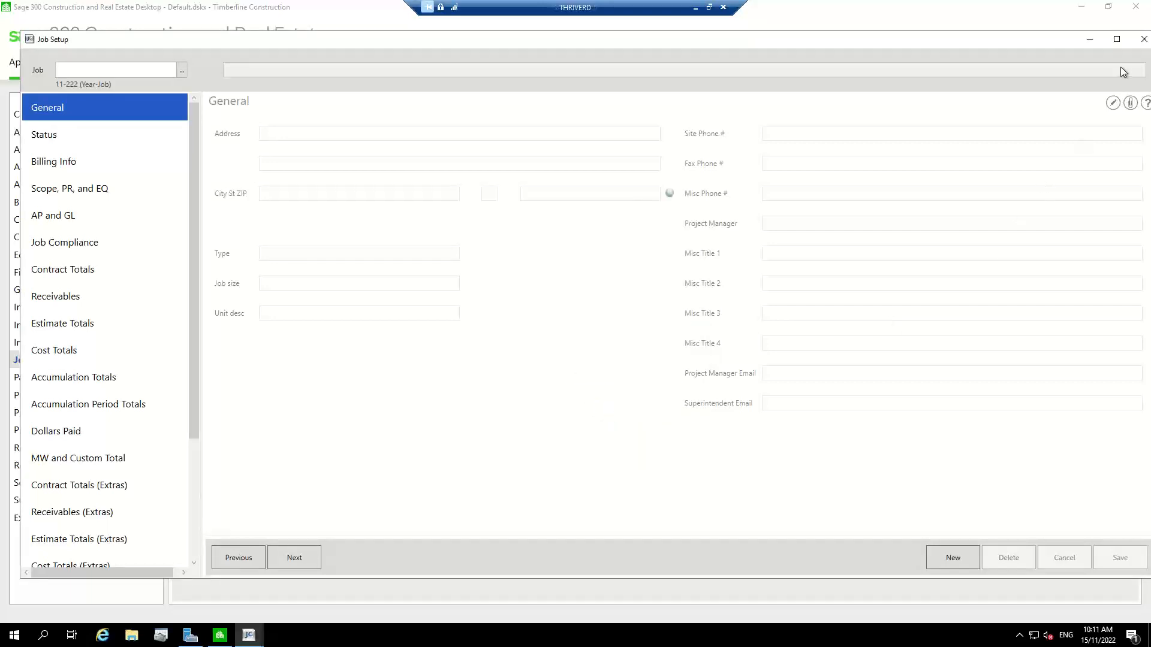
{"action": "left_click", "coordinate": [1143, 40]}
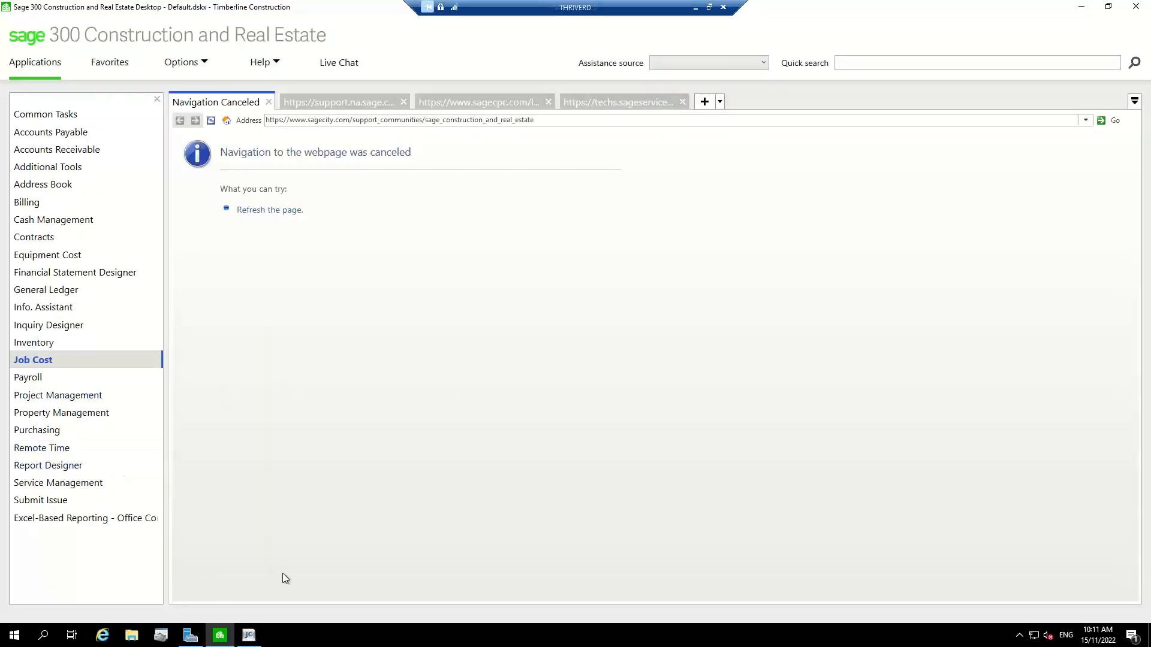
Specify the new aaa Archive Data folder in C:\CustomerData as a company data folder and agree to create data in it.
{"action": "left_click", "coordinate": [249, 635]}
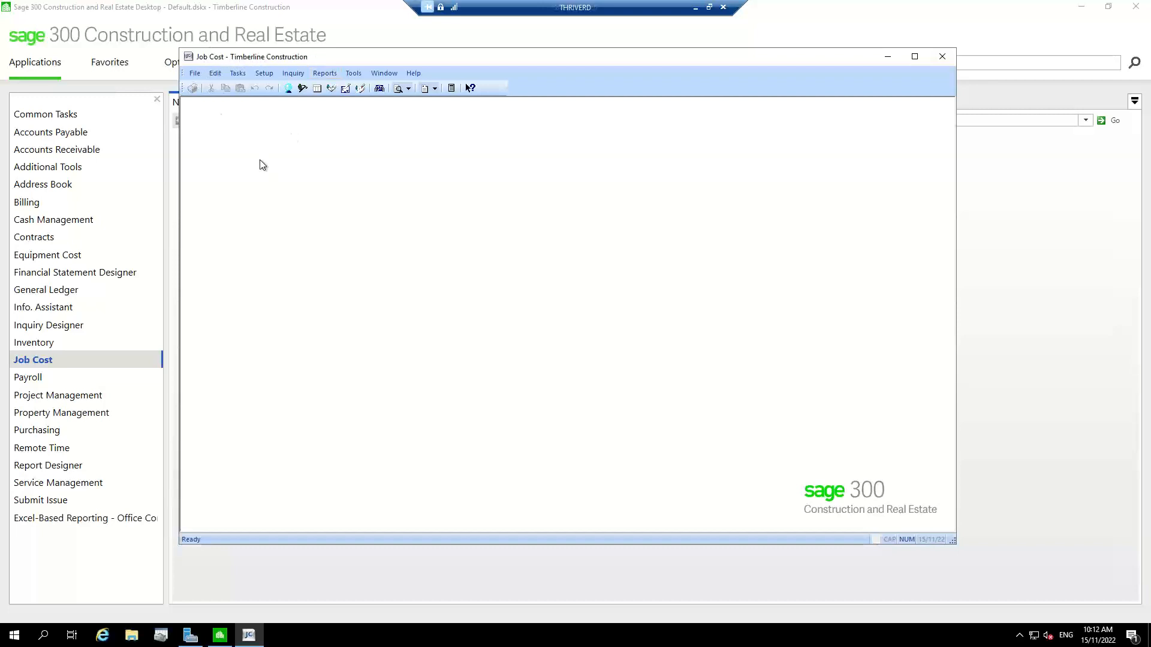
{"action": "left_click", "coordinate": [197, 73]}
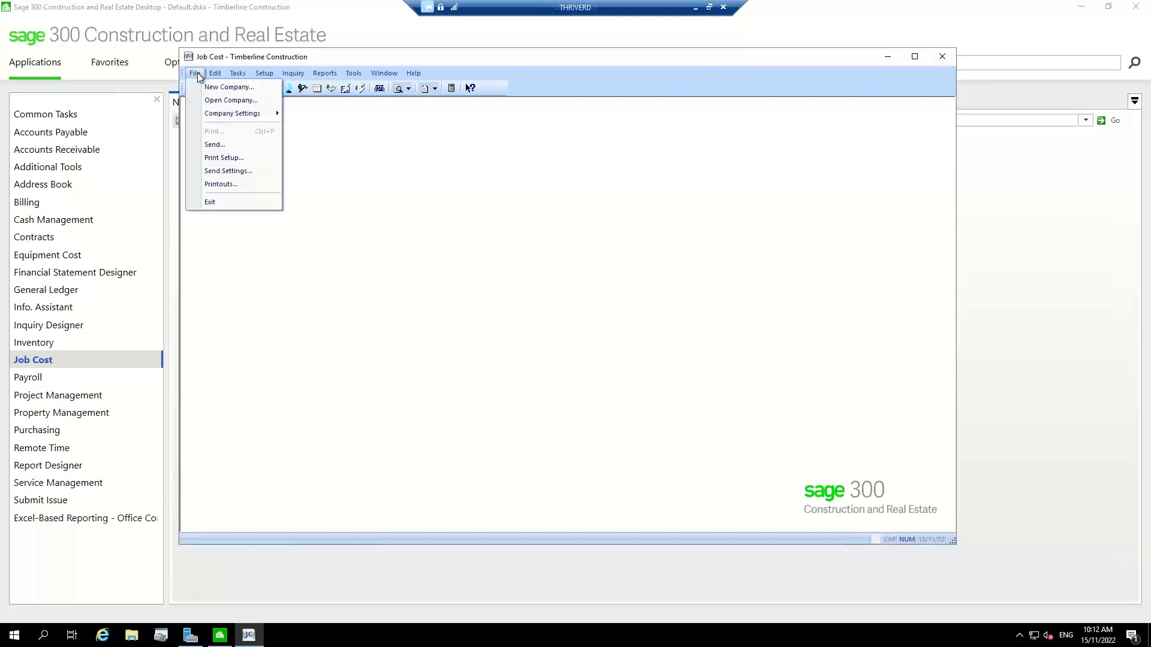
{"action": "left_click", "coordinate": [222, 101]}
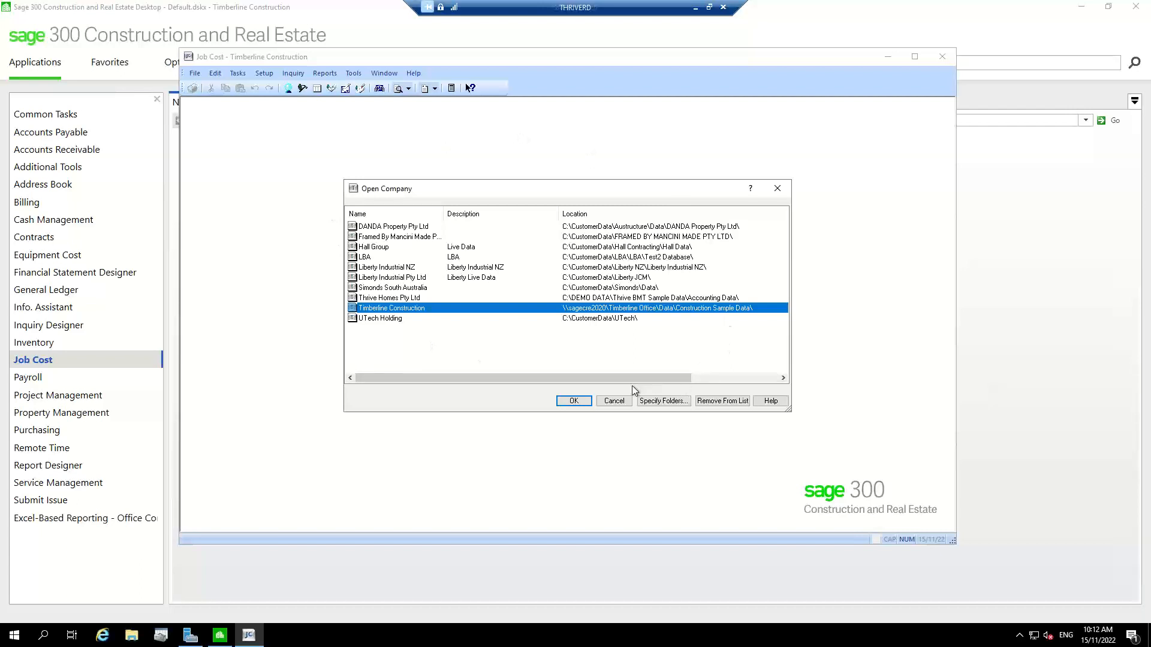
{"action": "left_click", "coordinate": [669, 403]}
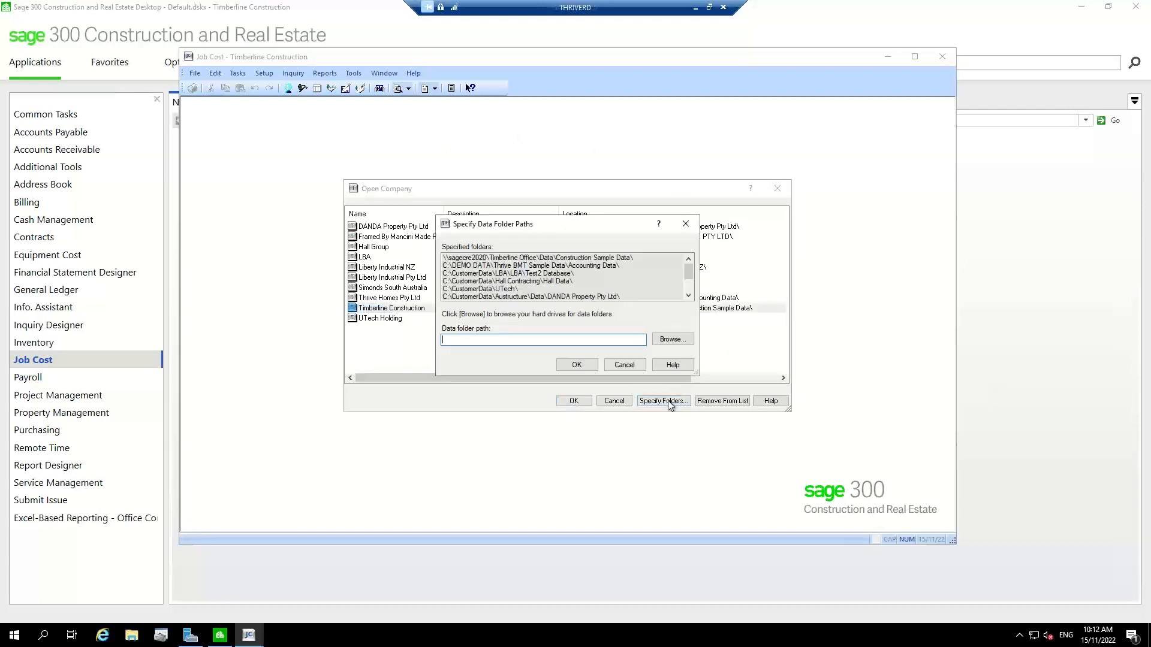
{"action": "left_click", "coordinate": [679, 339]}
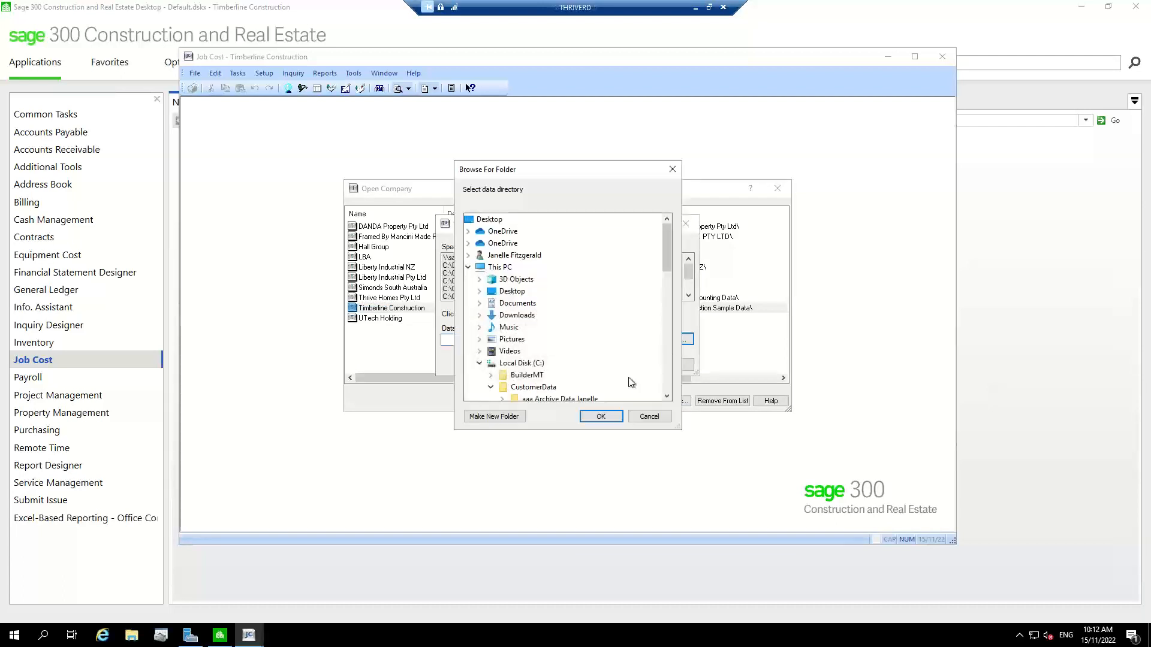
{"action": "left_click", "coordinate": [536, 364]}
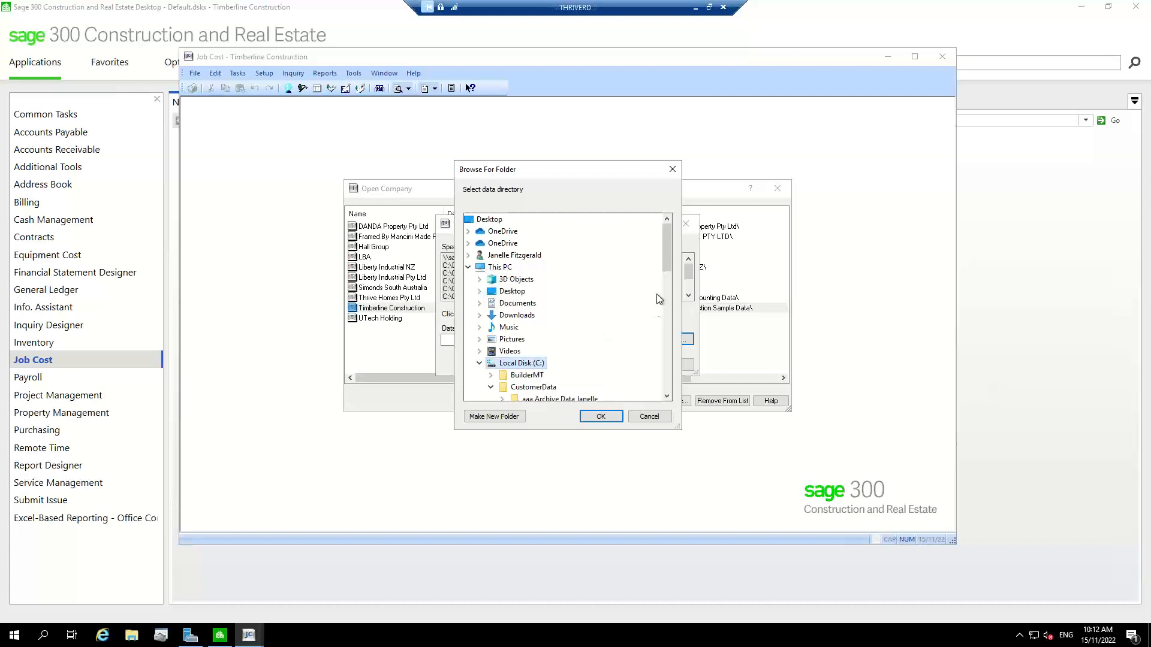
{"action": "scroll", "coordinate": [664, 286], "scroll_direction": "down", "scroll_amount": 4}
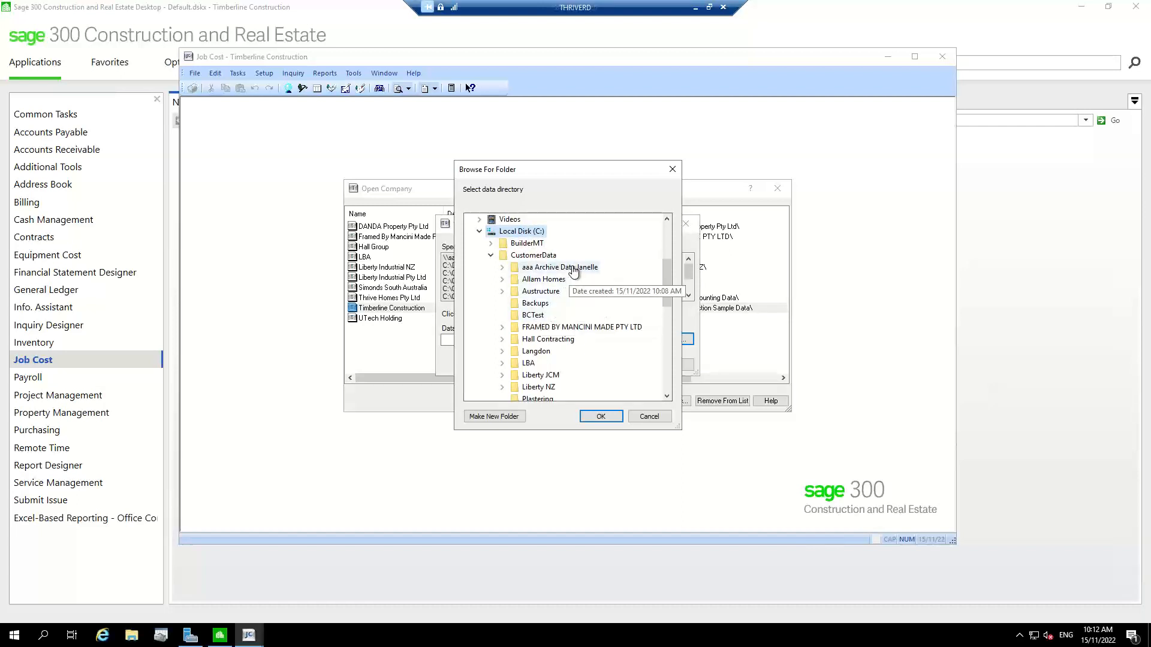
{"action": "left_click", "coordinate": [573, 271]}
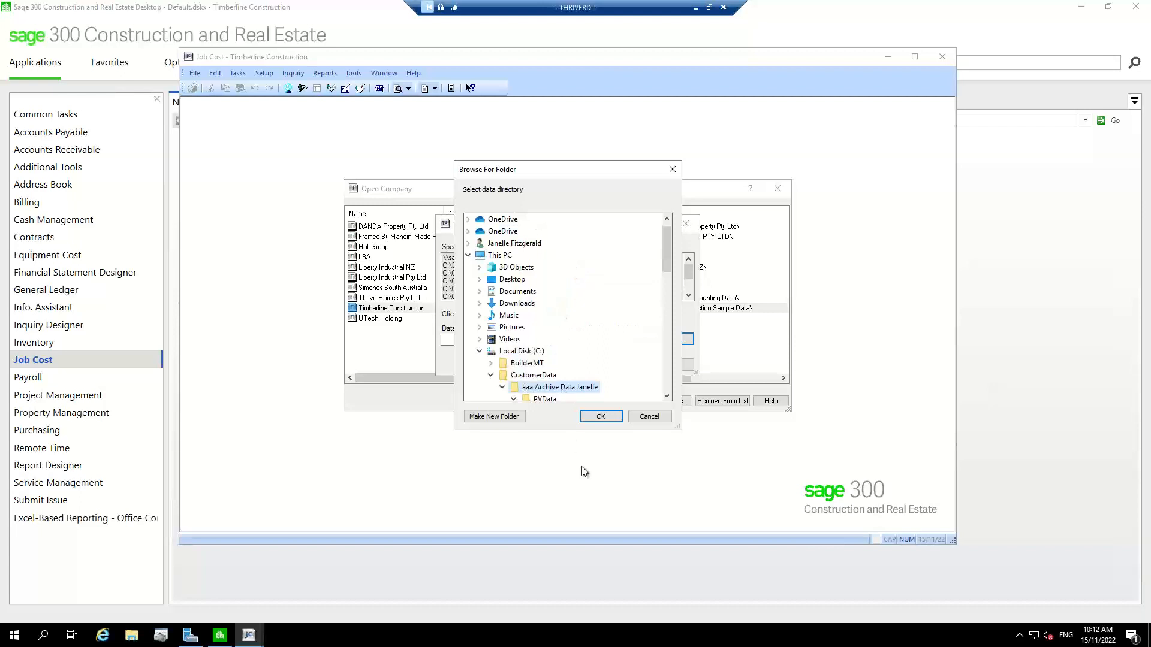
{"action": "left_click", "coordinate": [667, 395]}
{"action": "left_click", "coordinate": [666, 394]}
{"action": "left_click", "coordinate": [666, 394]}
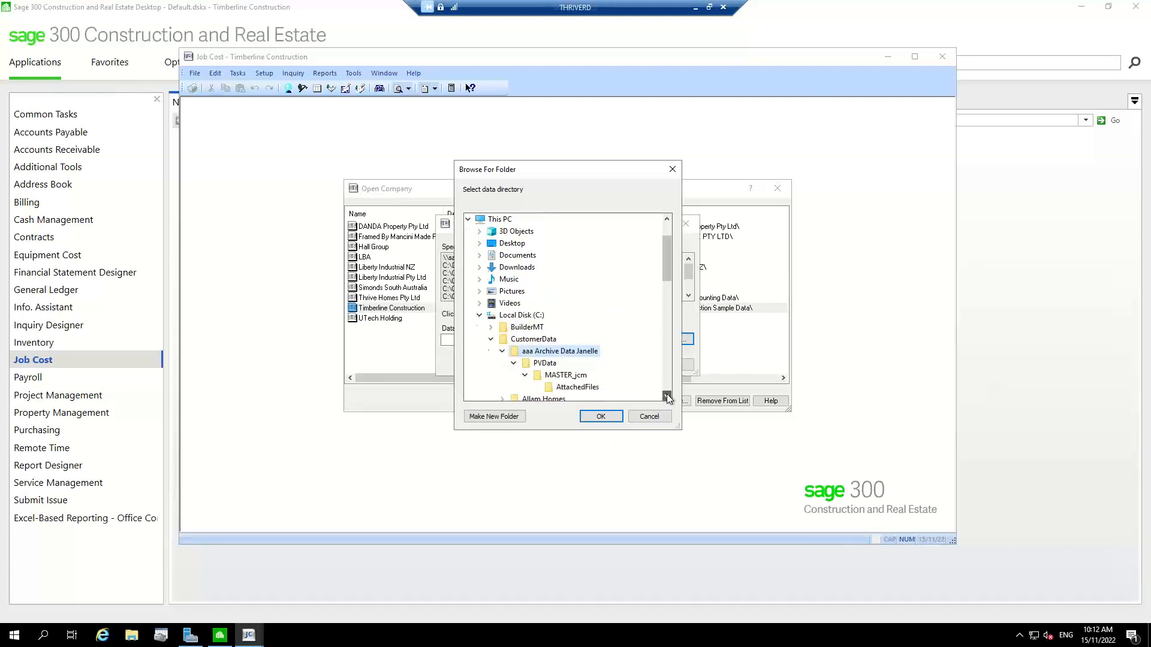
{"action": "left_click", "coordinate": [666, 396]}
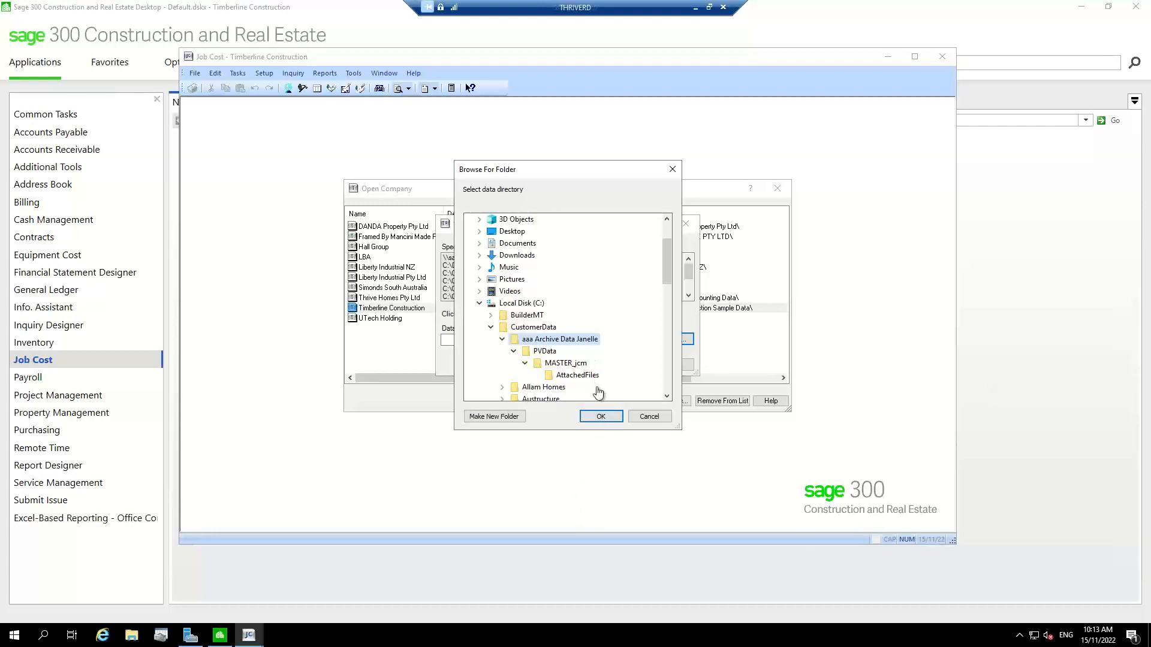
{"action": "left_click", "coordinate": [603, 419]}
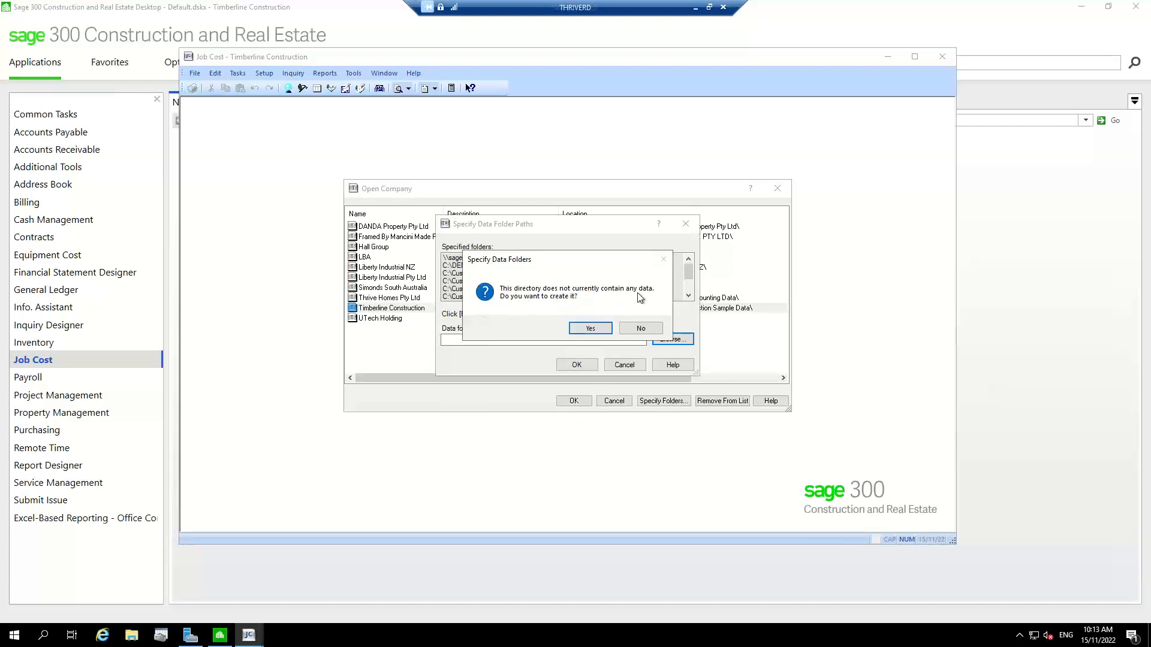
{"action": "left_click", "coordinate": [590, 328]}
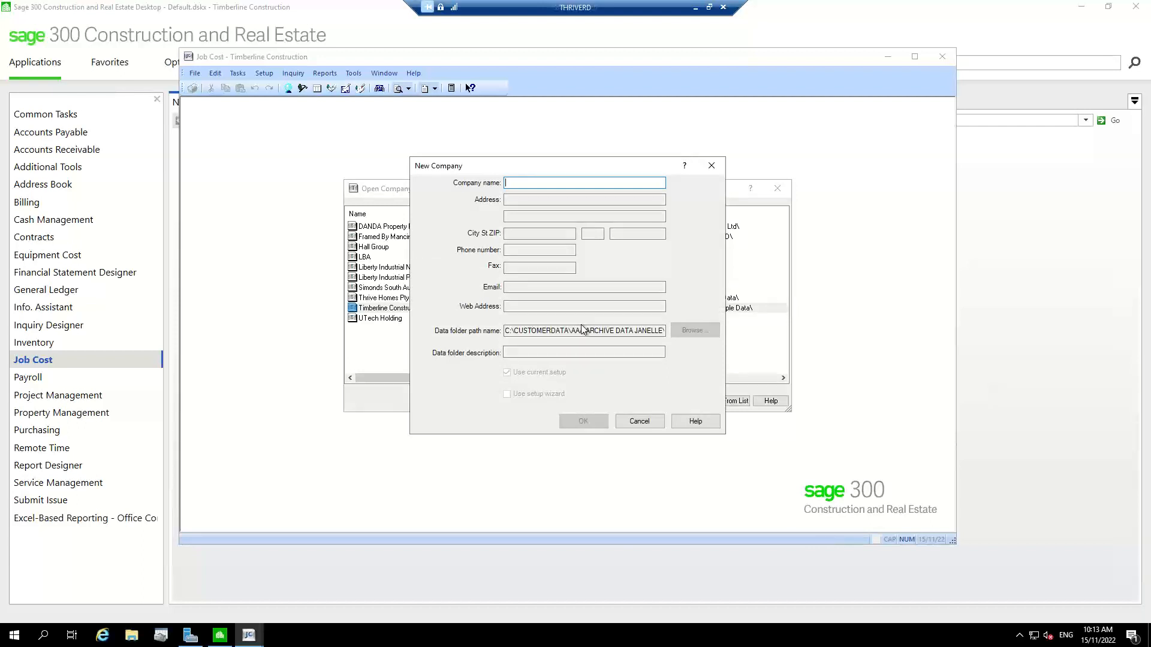
Create the company as "aaa Archive Data" plus the person's first name, copy that name to the data folder description, and accept the local path.
{"action": "type", "text": "aaa Arc"}
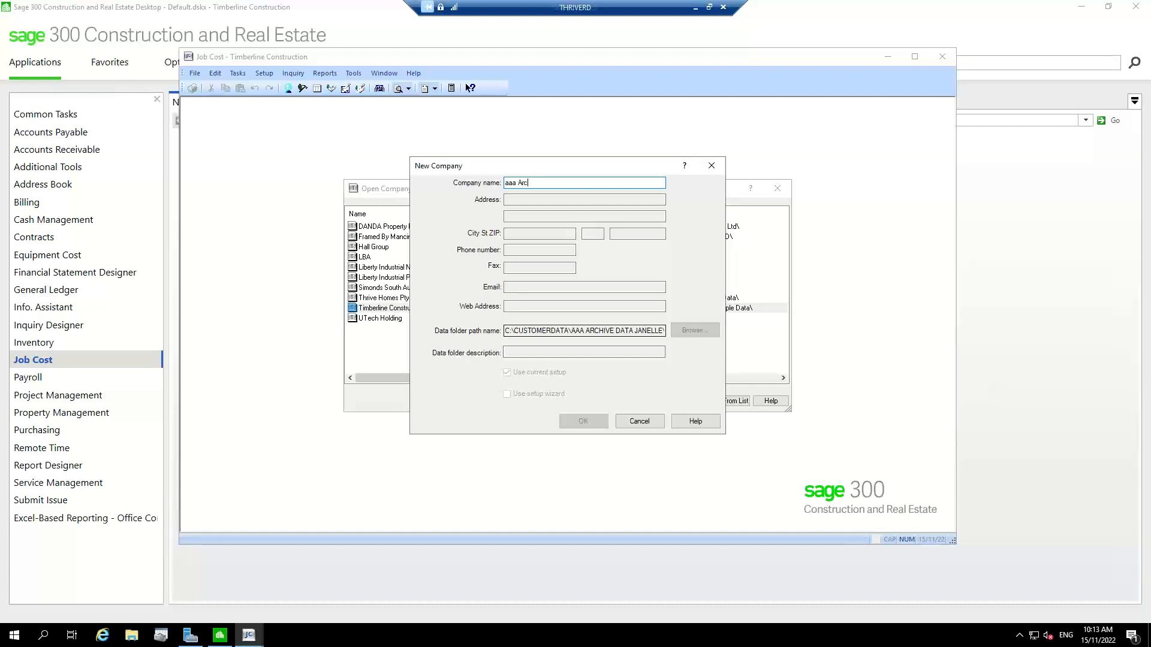
{"action": "type", "text": "hive Data Janelle"}
{"action": "key", "text": "Tab"}
{"action": "key", "text": "Tab"}
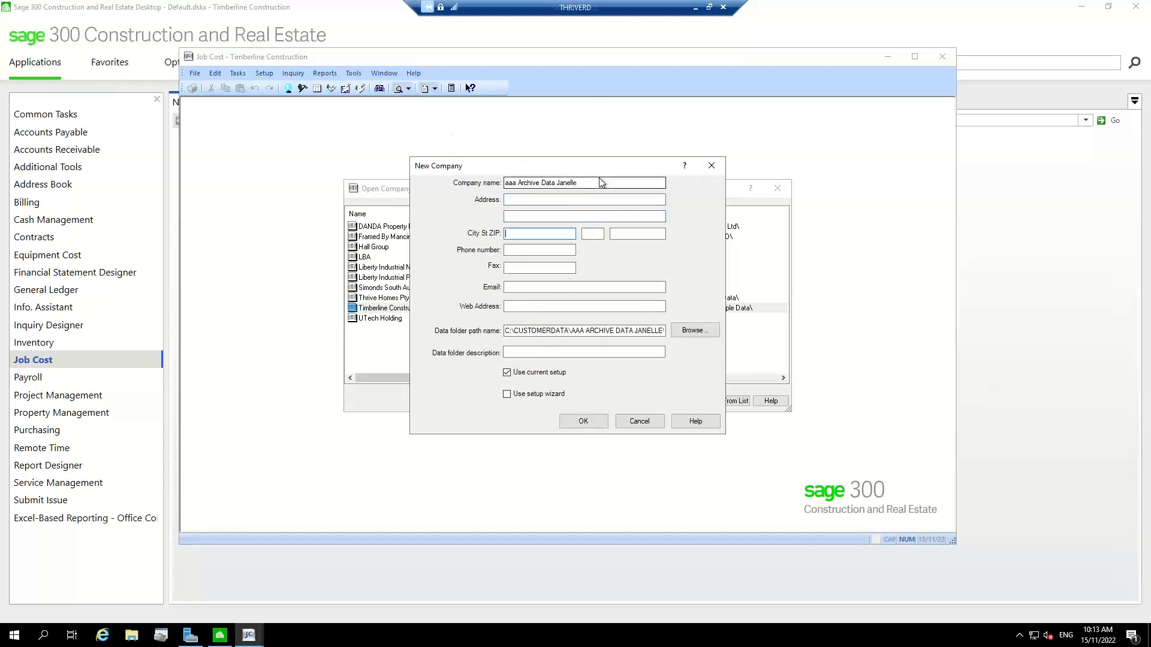
{"action": "left_click_drag", "start_coordinate": [586, 185], "coordinate": [497, 182]}
{"action": "key", "text": "ctrl+c"}
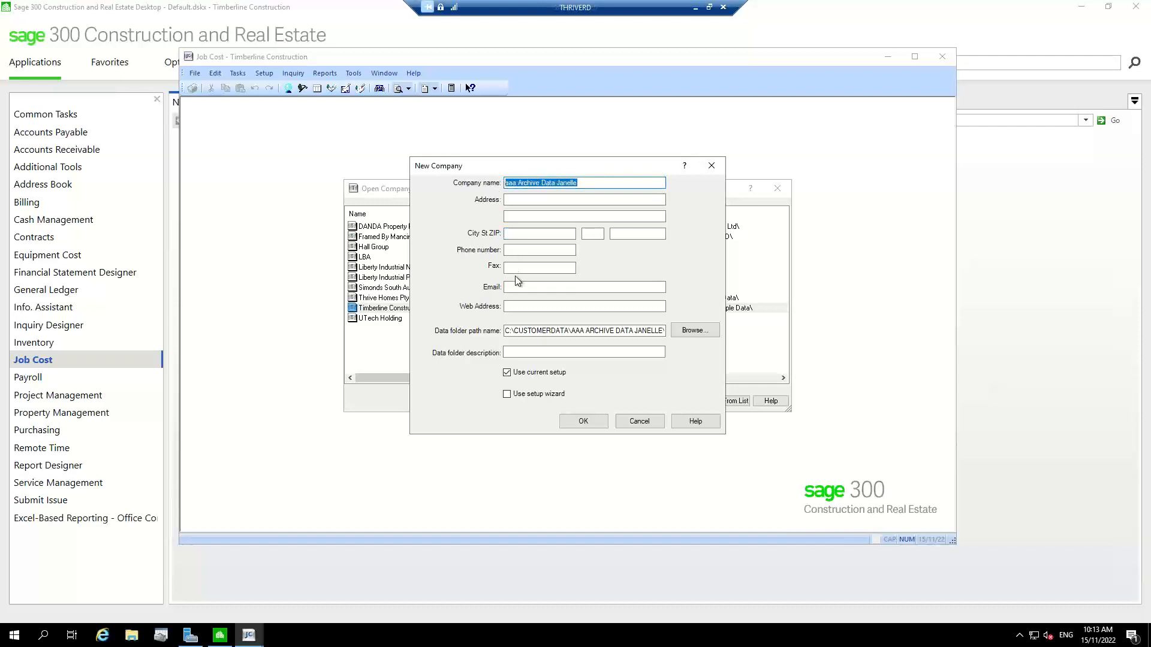
{"action": "left_click", "coordinate": [516, 354]}
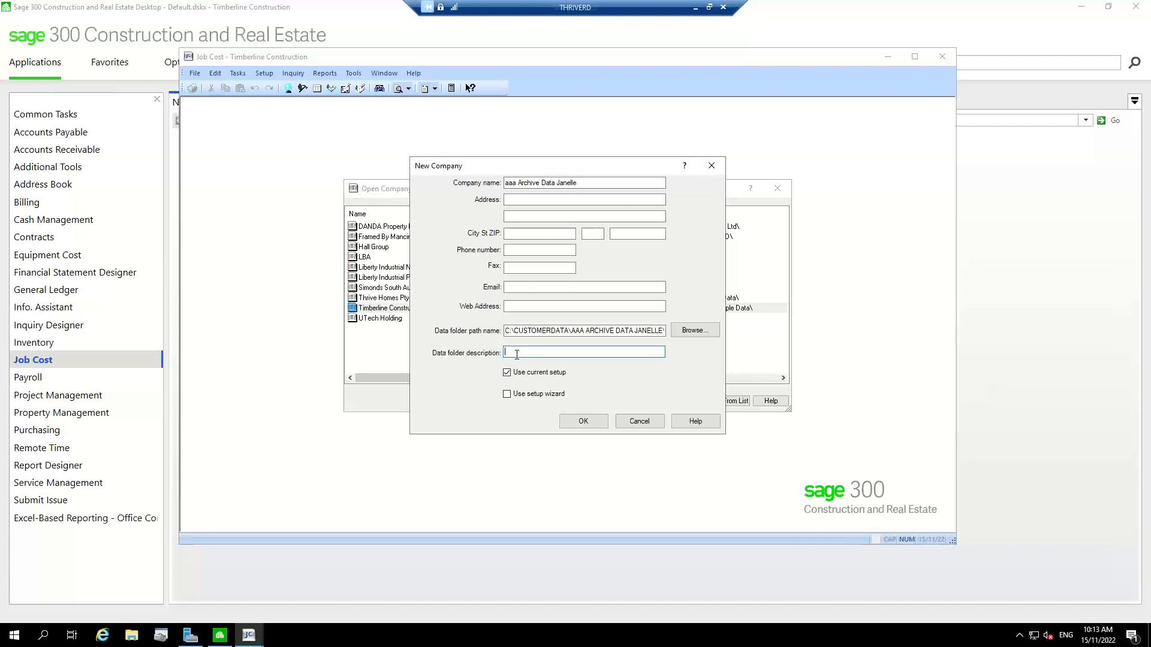
{"action": "key", "text": "ctrl+v"}
{"action": "left_click", "coordinate": [573, 421]}
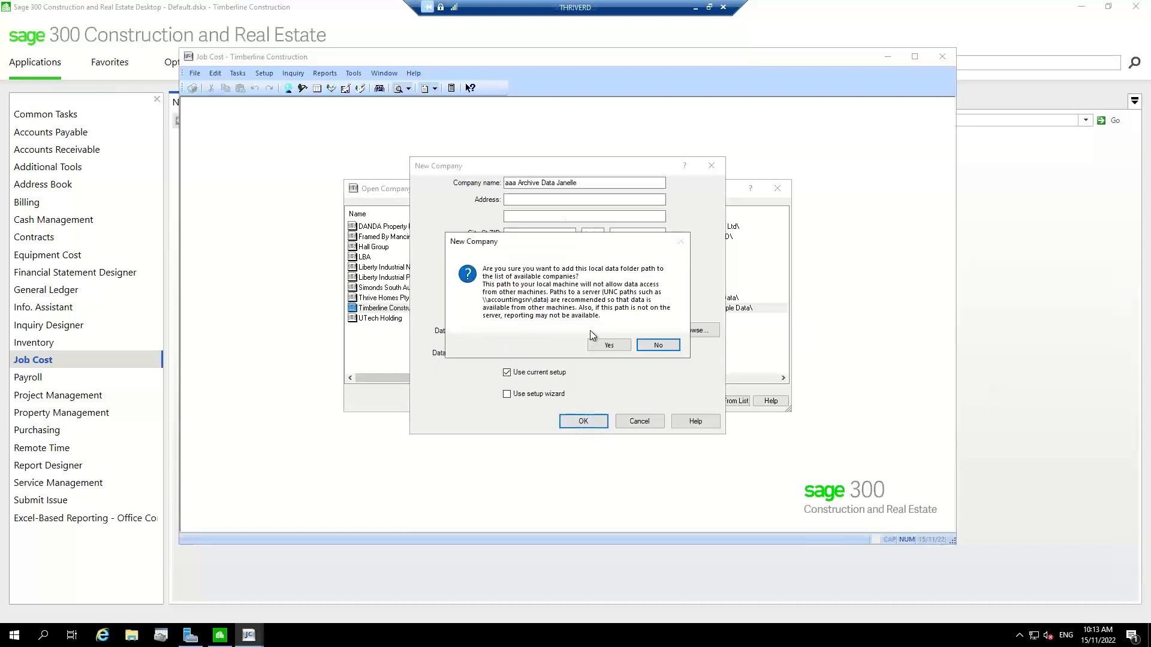
{"action": "left_click", "coordinate": [601, 349]}
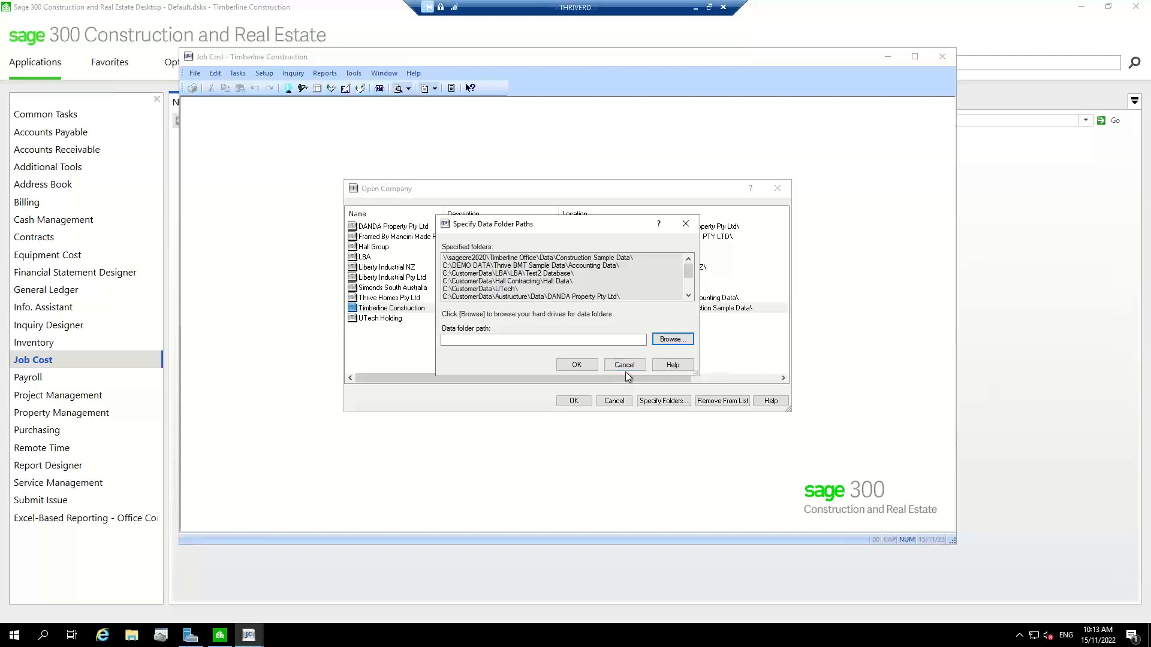
{"action": "left_click", "coordinate": [623, 366]}
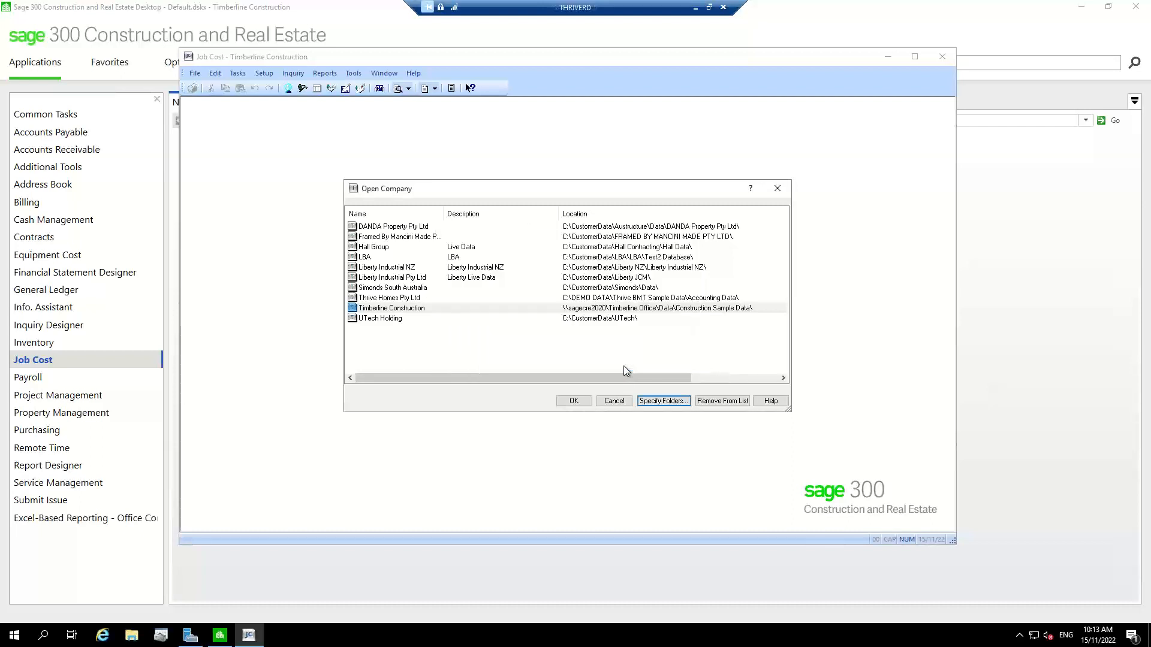
{"action": "left_click", "coordinate": [607, 405]}
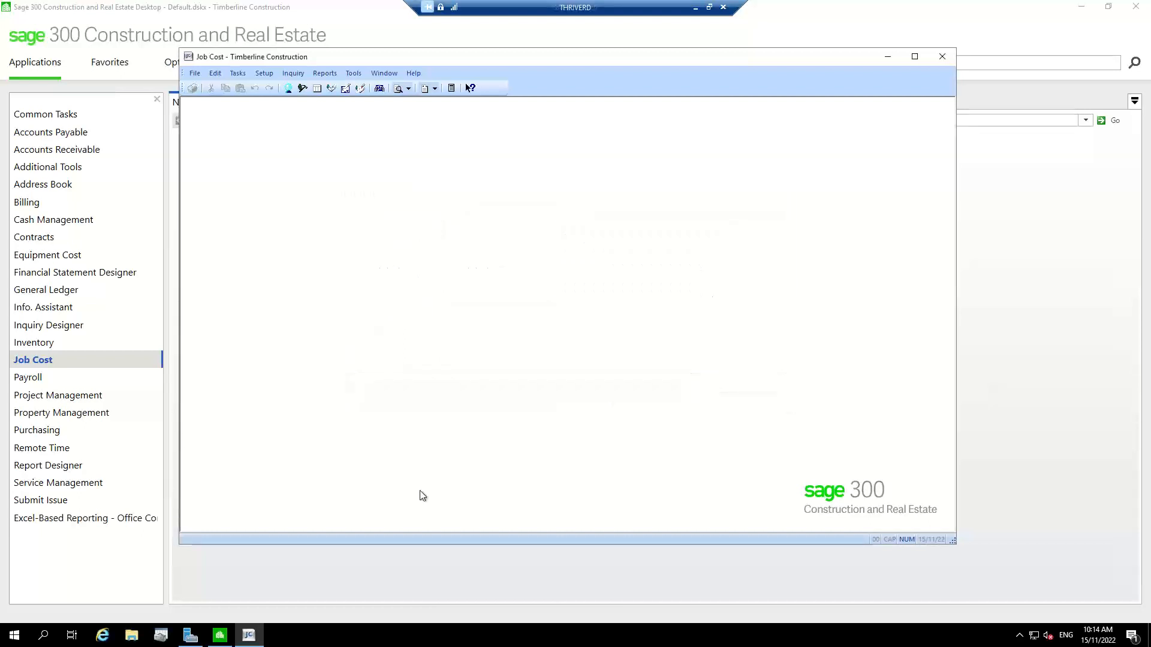
Open the new aaa Archive Data company in Job Cost.
{"action": "left_click", "coordinate": [201, 74]}
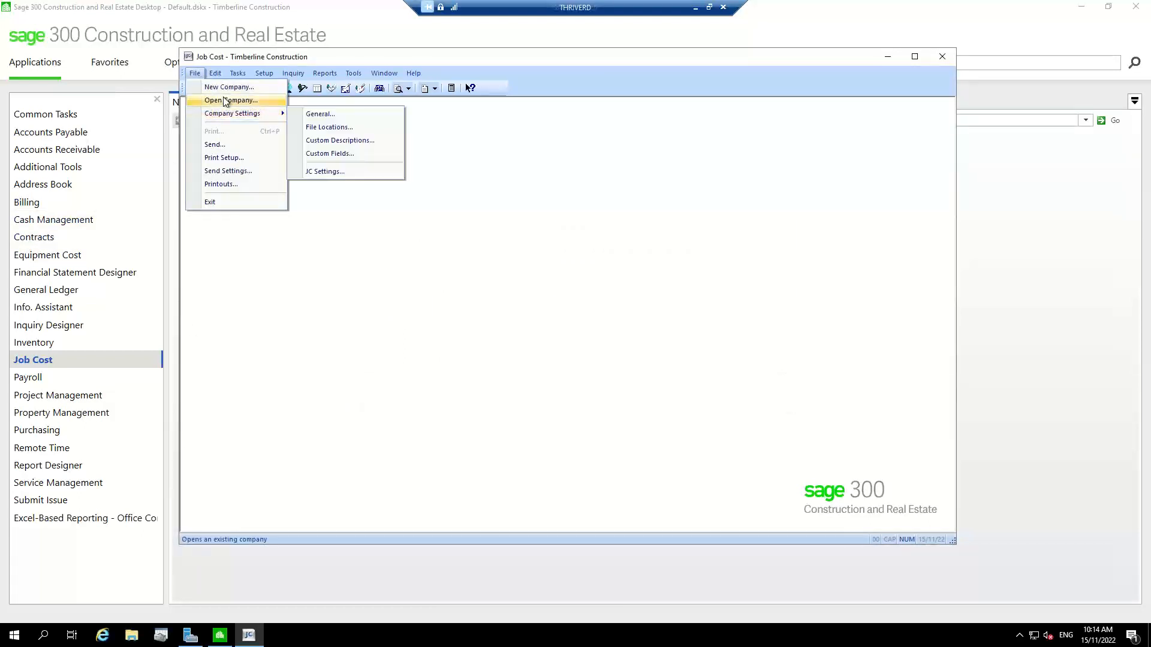
{"action": "left_click", "coordinate": [225, 100]}
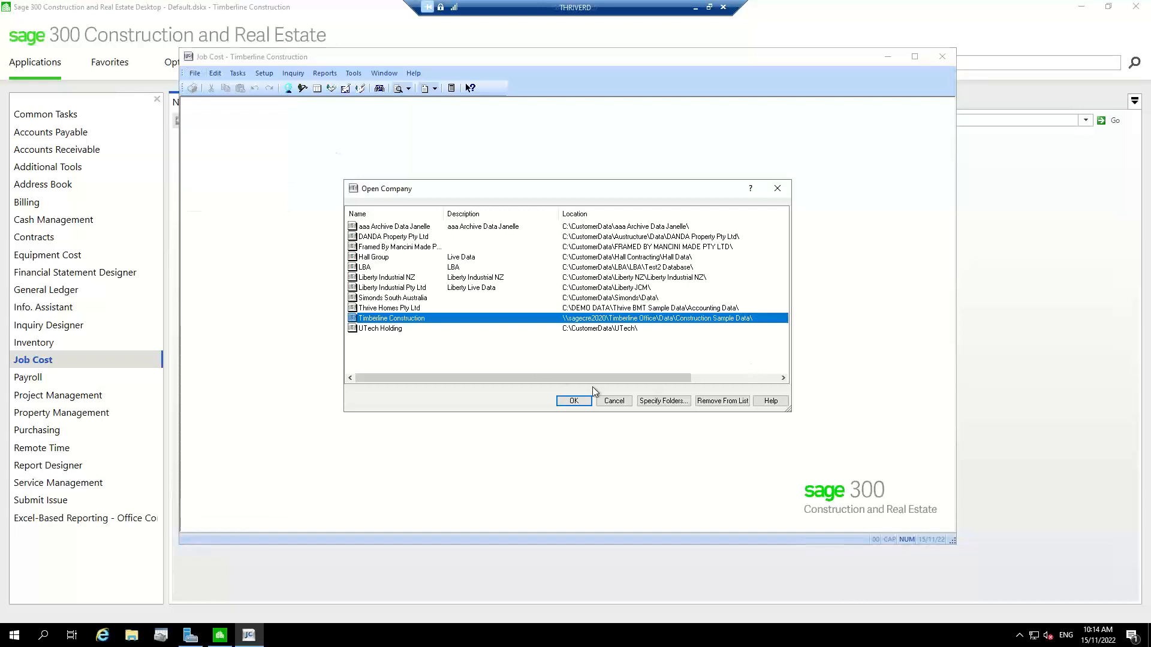
{"action": "left_click", "coordinate": [395, 228]}
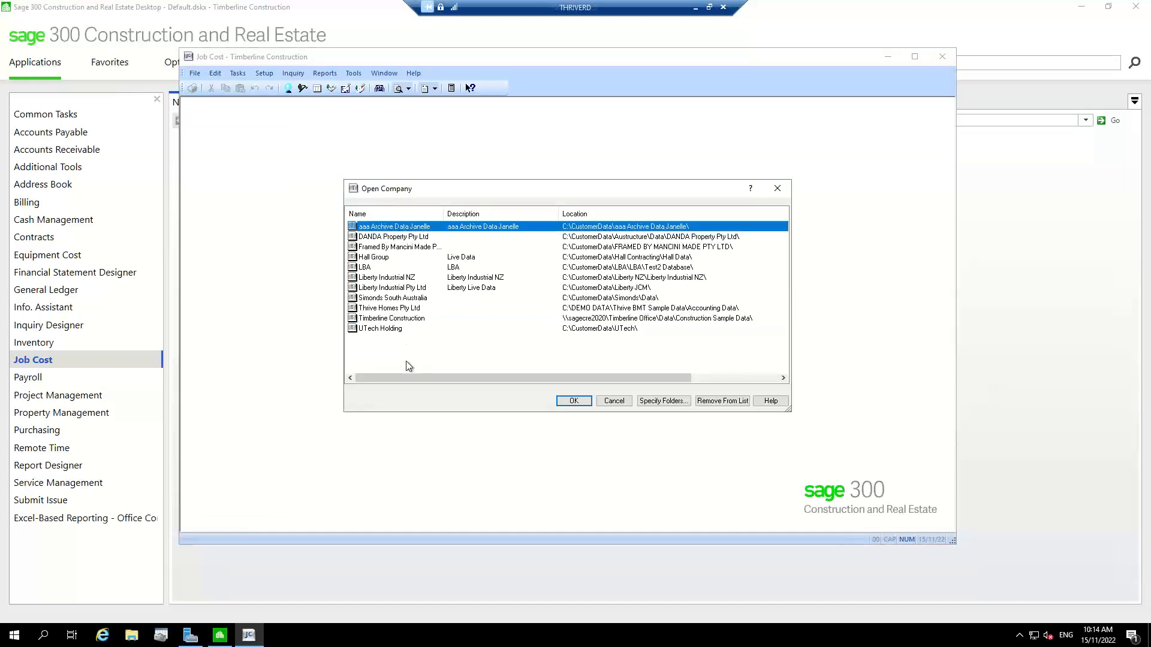
{"action": "left_click", "coordinate": [411, 318]}
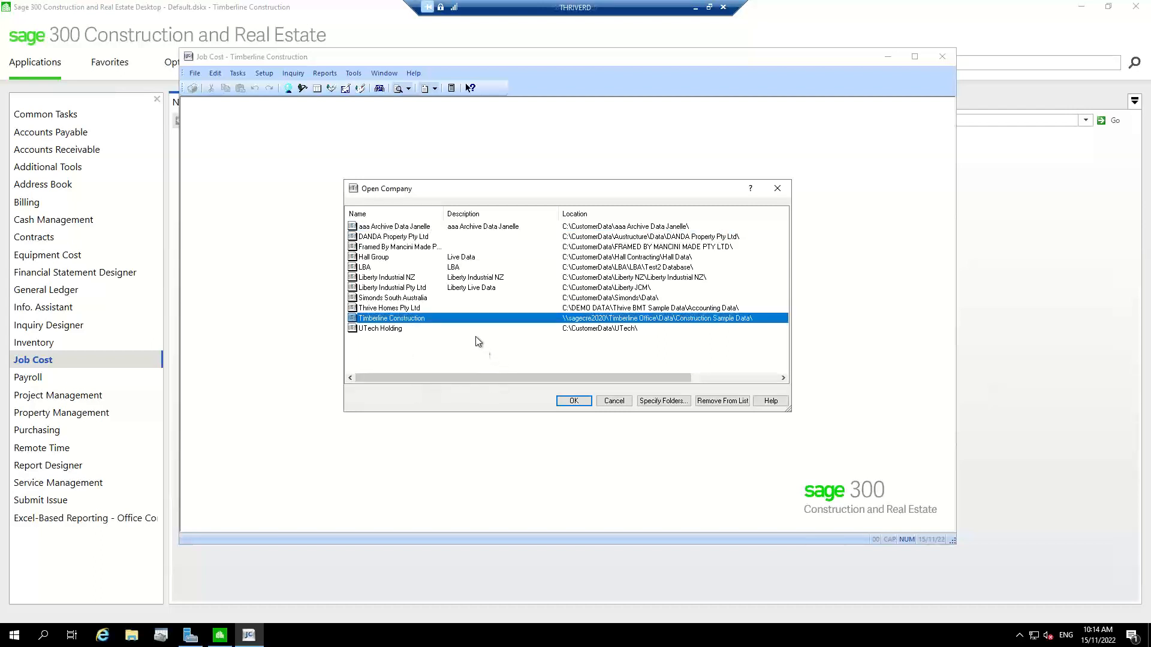
{"action": "left_click", "coordinate": [441, 228]}
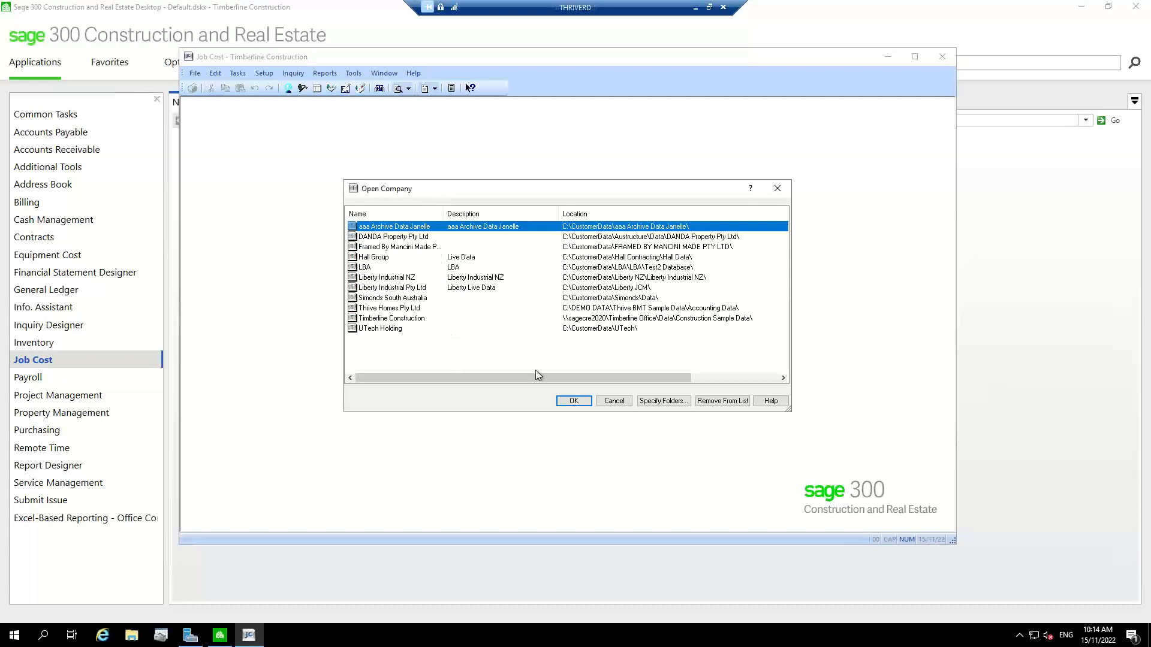
{"action": "left_click", "coordinate": [568, 403]}
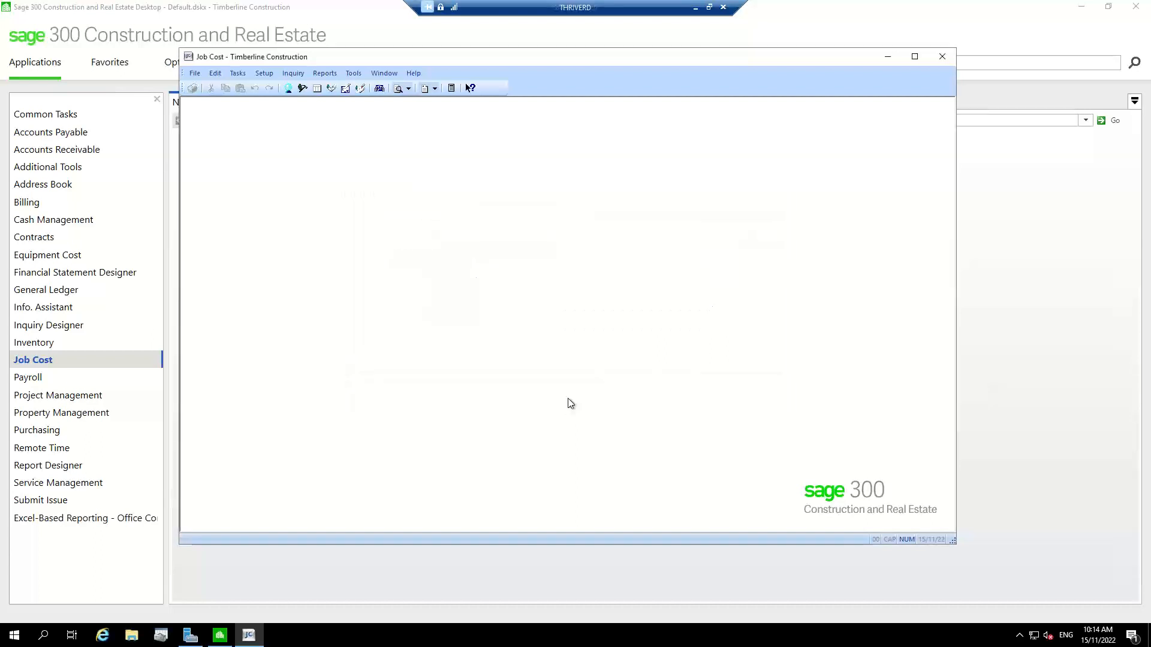
Open Job Setup in the aaa Archive Data company, acknowledging every missing-file verification notice.
{"action": "left_click", "coordinate": [265, 72]}
{"action": "left_click", "coordinate": [276, 90]}
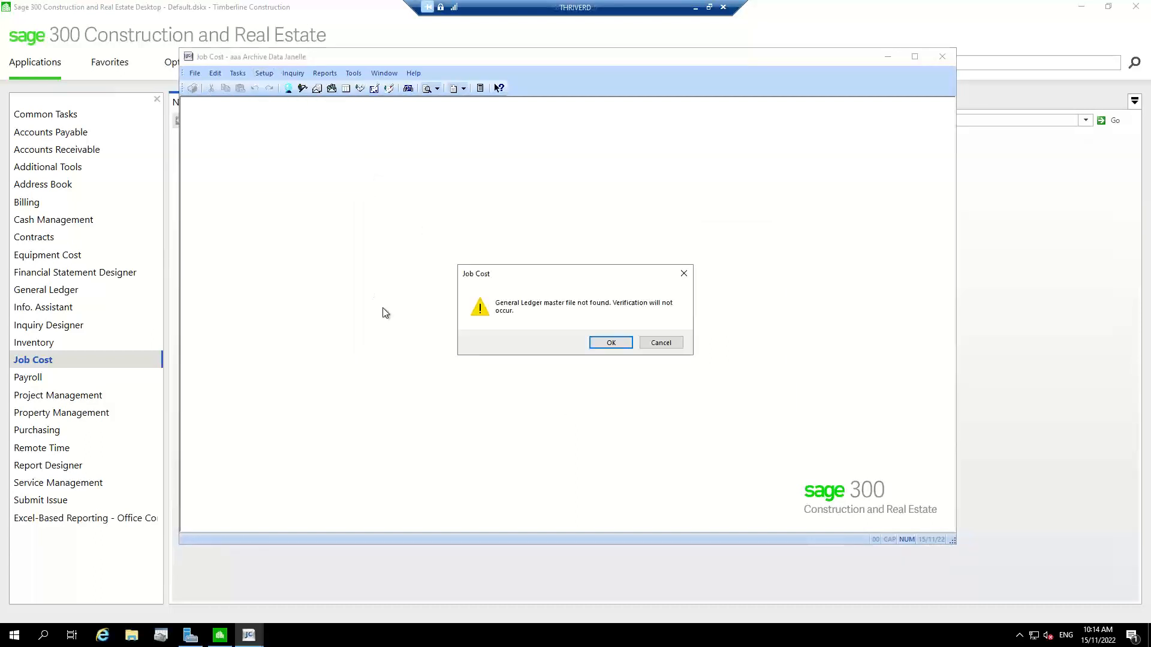
{"action": "left_click", "coordinate": [605, 346]}
{"action": "left_click", "coordinate": [604, 346]}
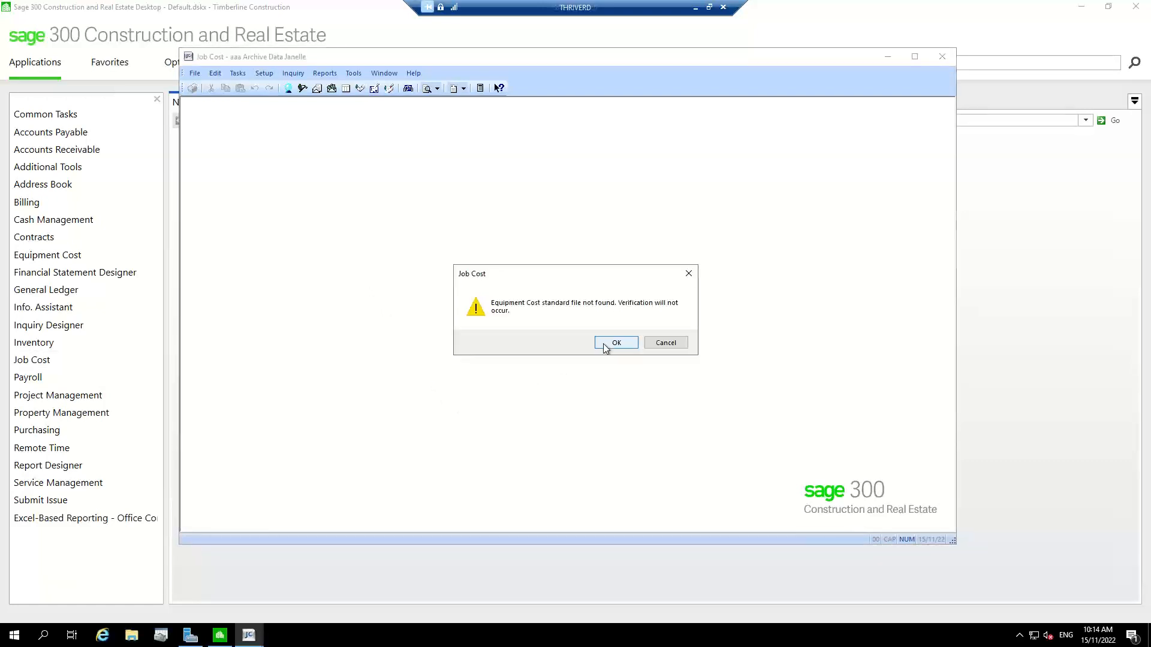
{"action": "left_click", "coordinate": [605, 346]}
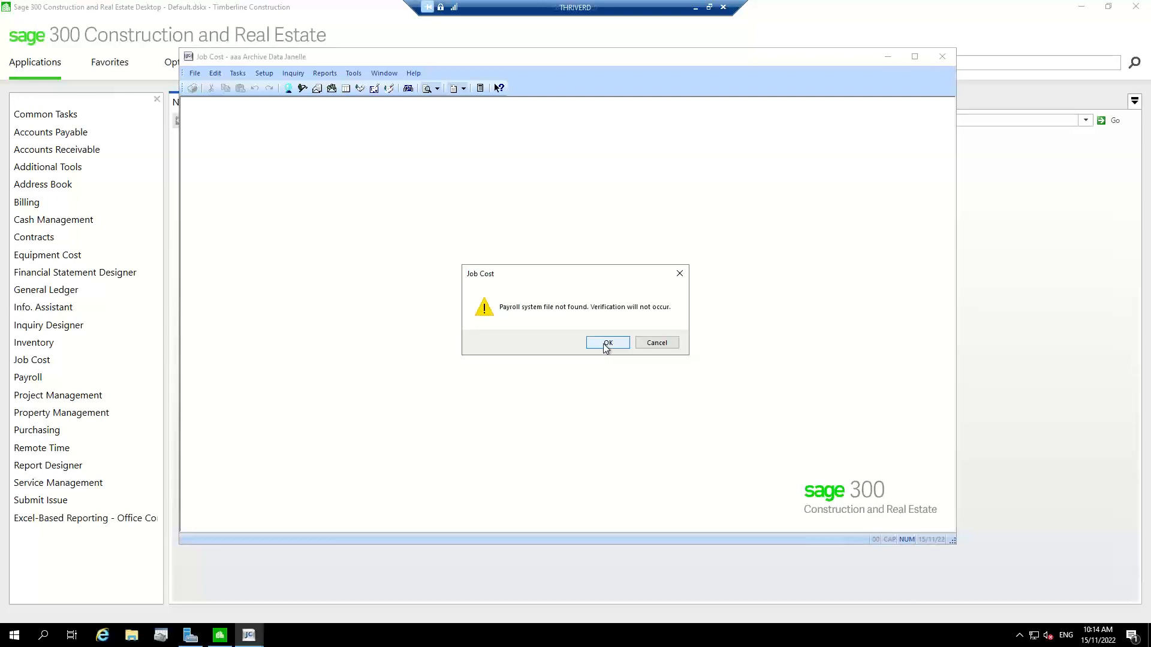
{"action": "left_click", "coordinate": [604, 346]}
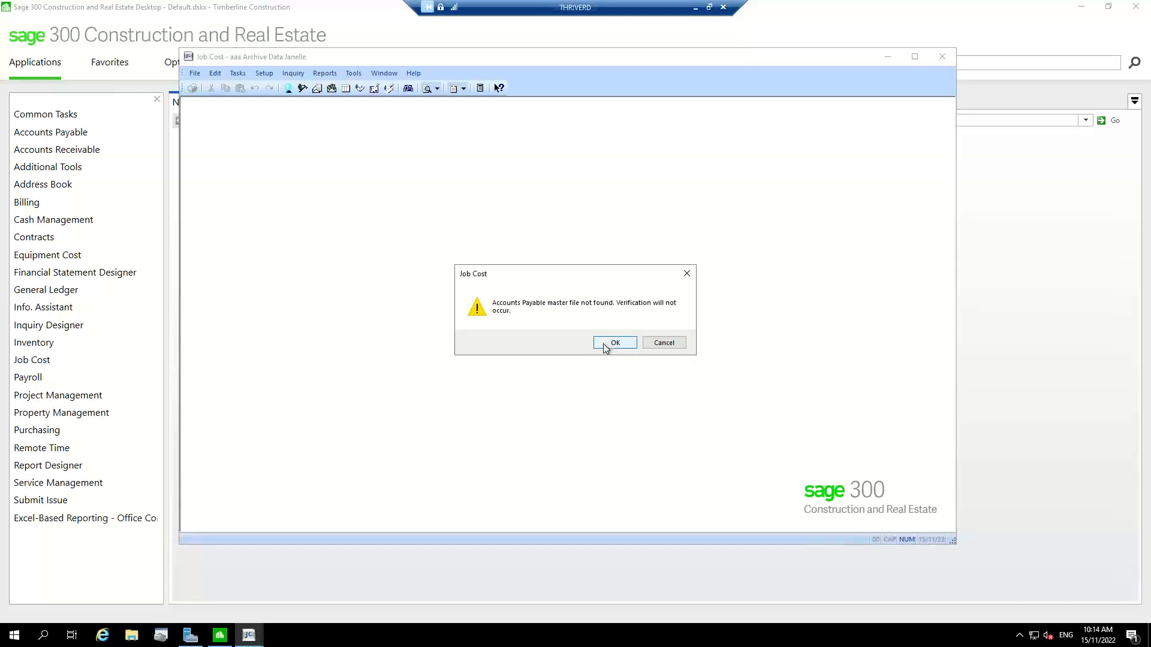
{"action": "left_click", "coordinate": [605, 346]}
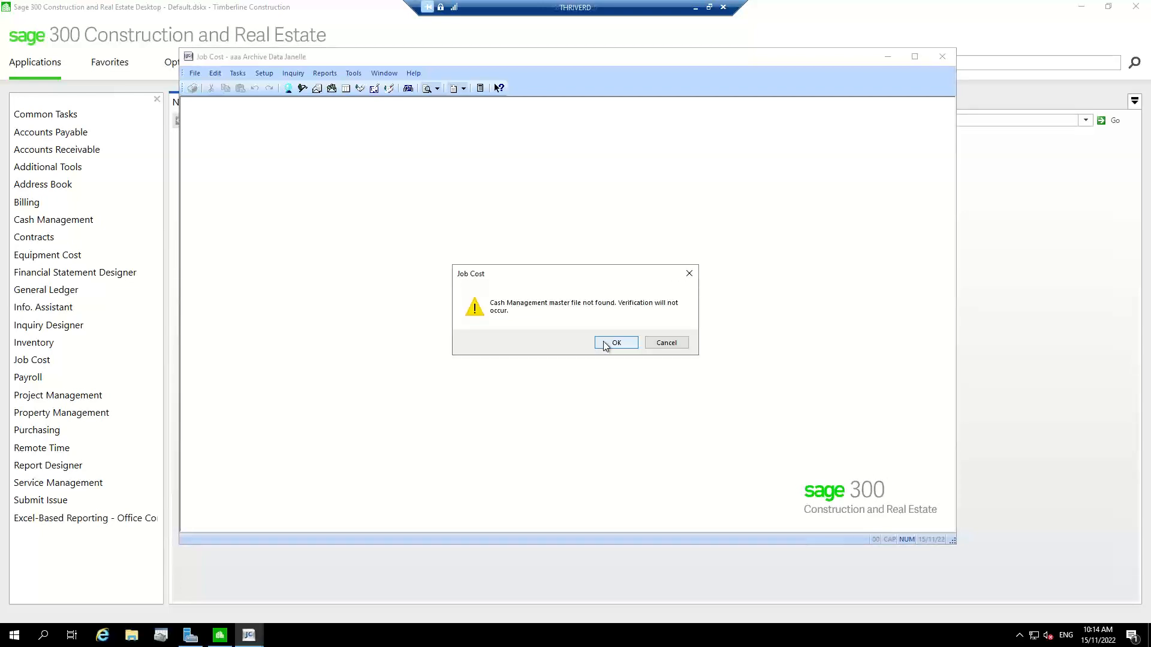
{"action": "left_click", "coordinate": [605, 346]}
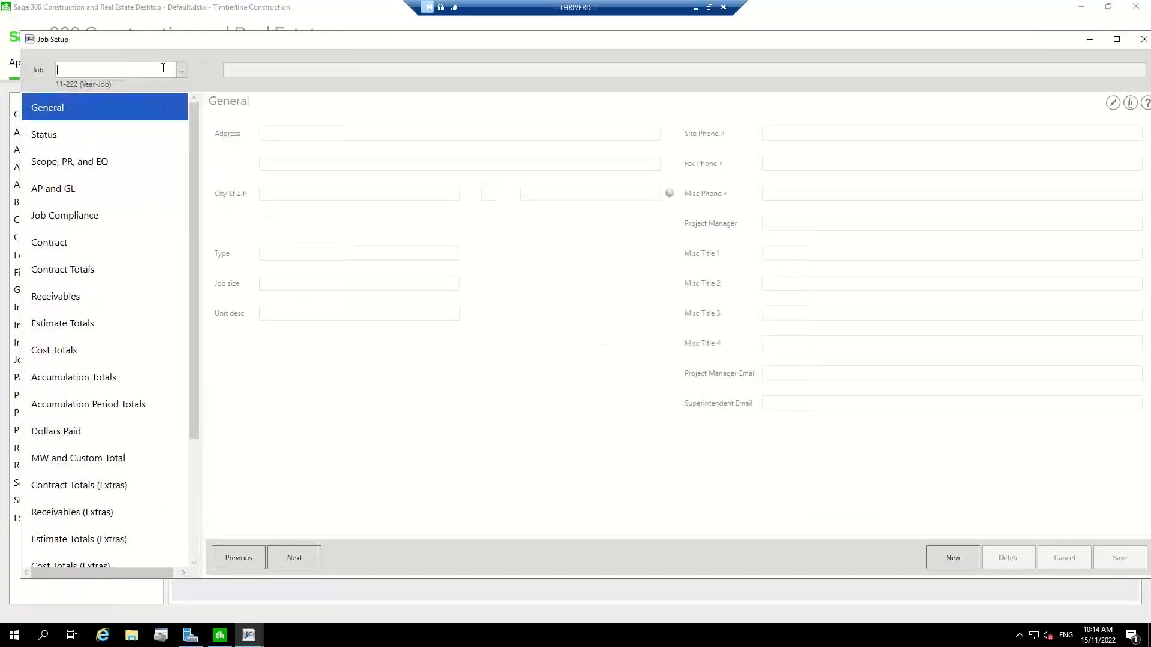
Check the archived jobs in Job Setup's job list, cancel the selection, and close Job Setup.
{"action": "left_click", "coordinate": [181, 70]}
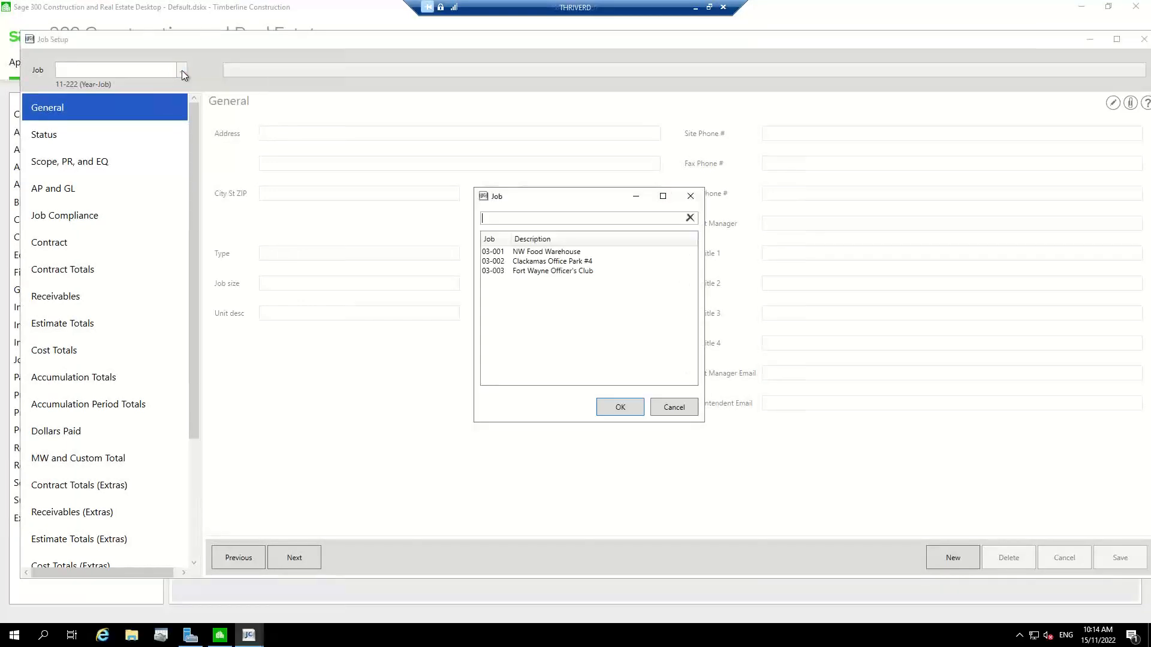
{"action": "left_click", "coordinate": [532, 252]}
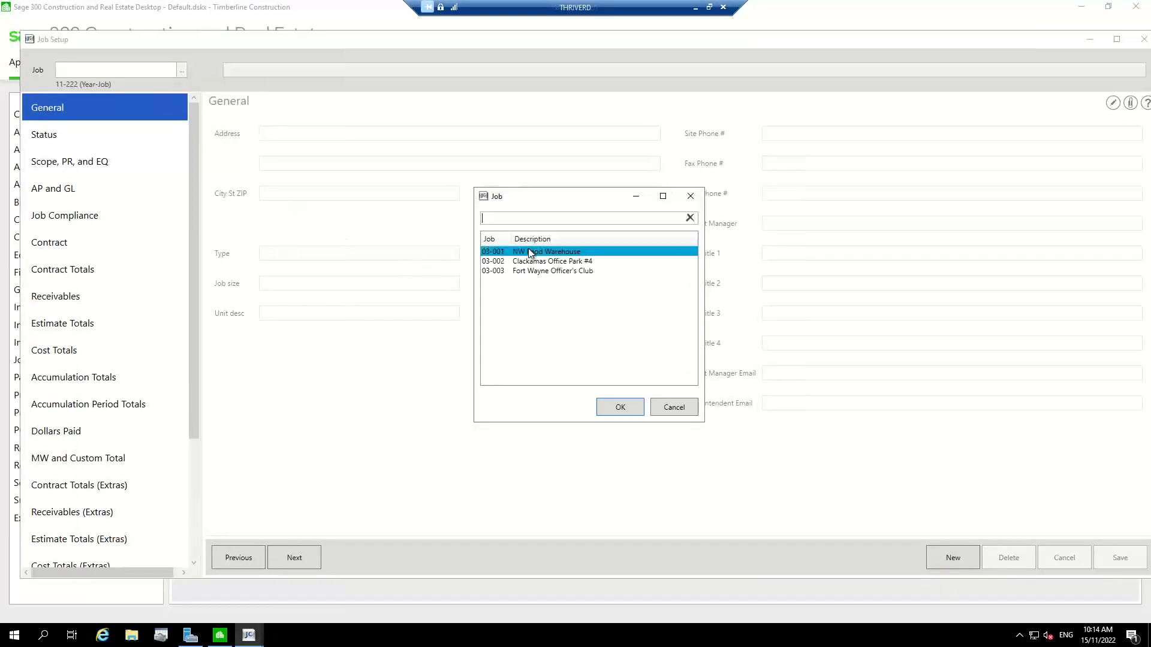
{"action": "left_click", "coordinate": [533, 271]}
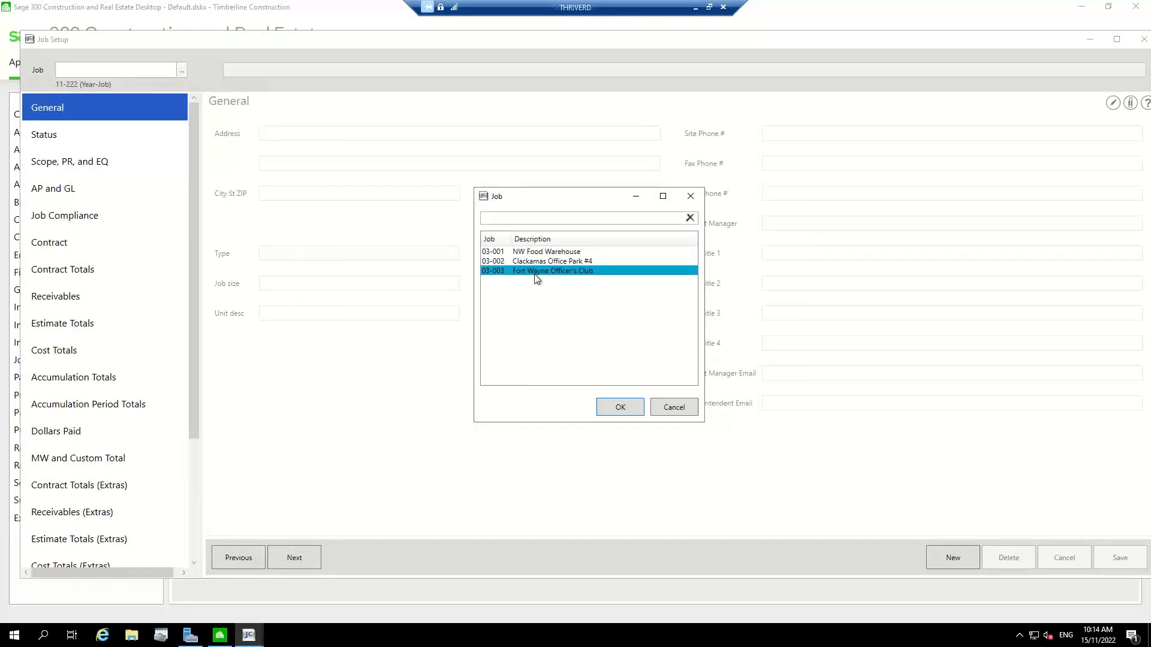
{"action": "left_click", "coordinate": [550, 288]}
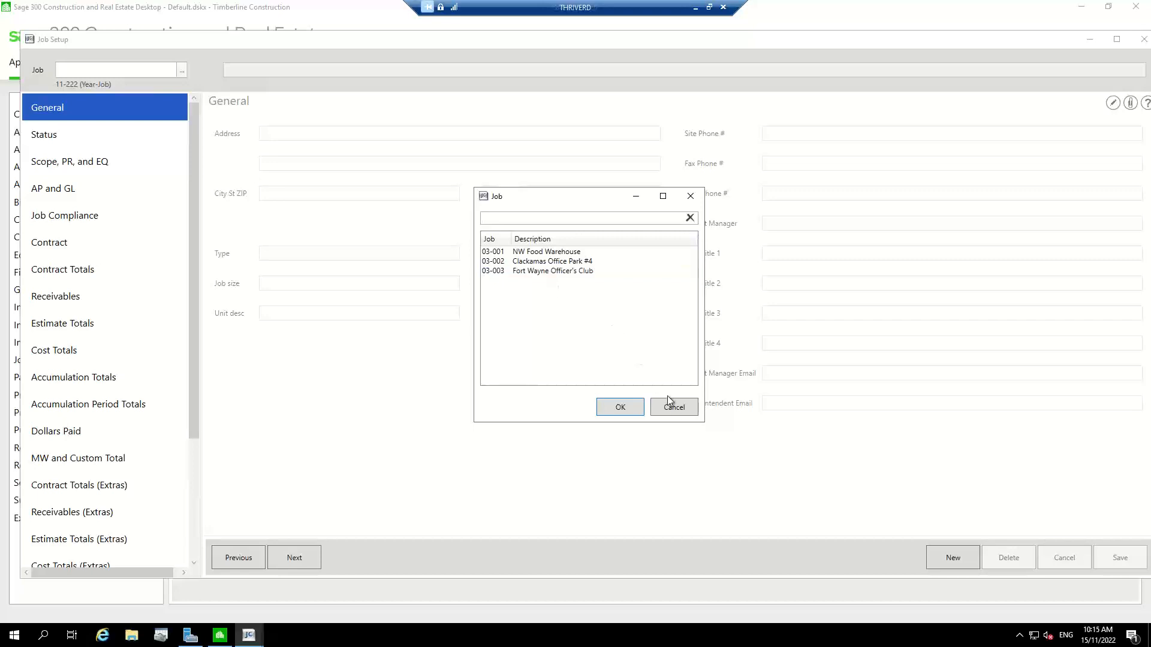
{"action": "left_click", "coordinate": [673, 407]}
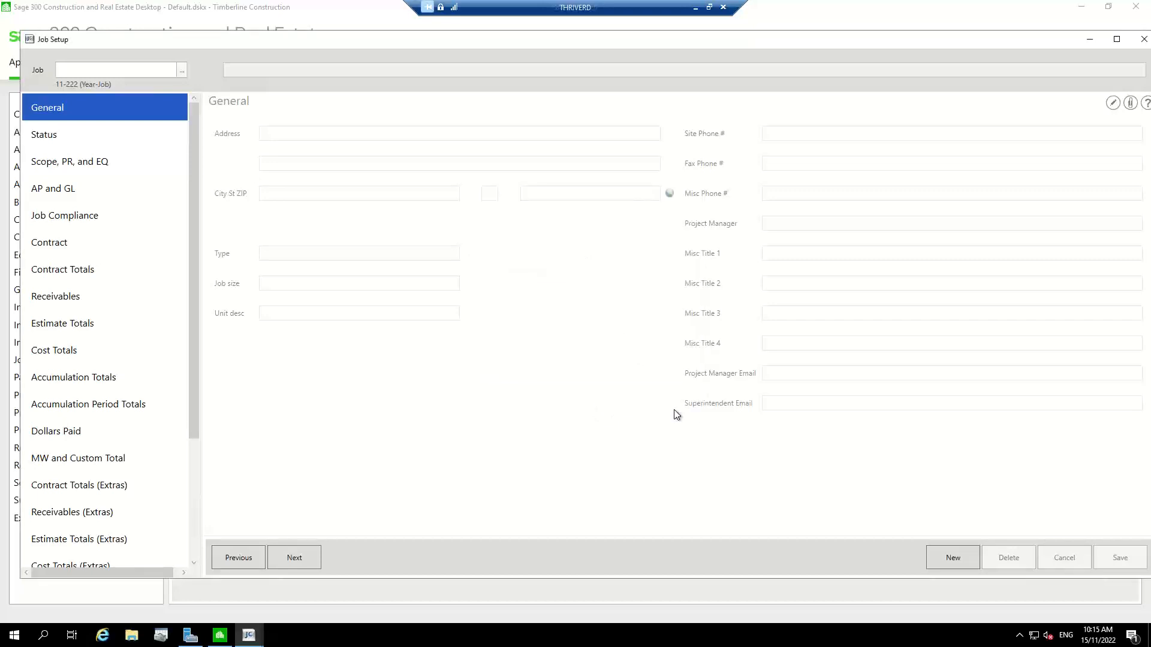
{"action": "left_click", "coordinate": [1144, 40]}
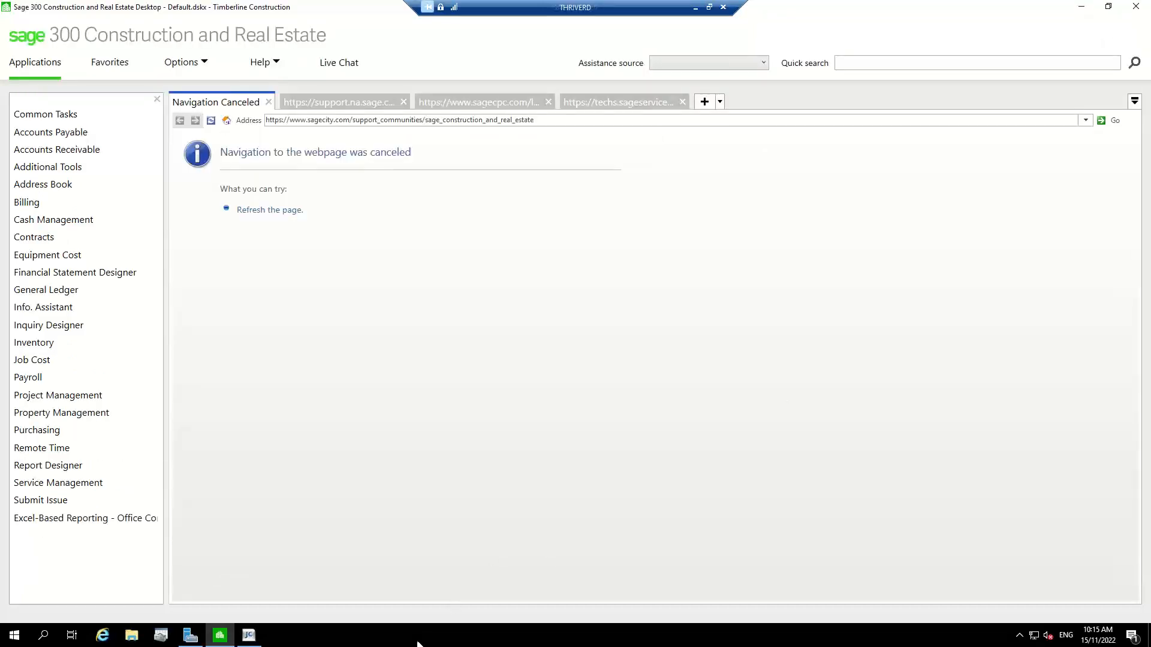
Return to the Job Cost window and open the Timberline Construction company.
{"action": "left_click", "coordinate": [248, 635]}
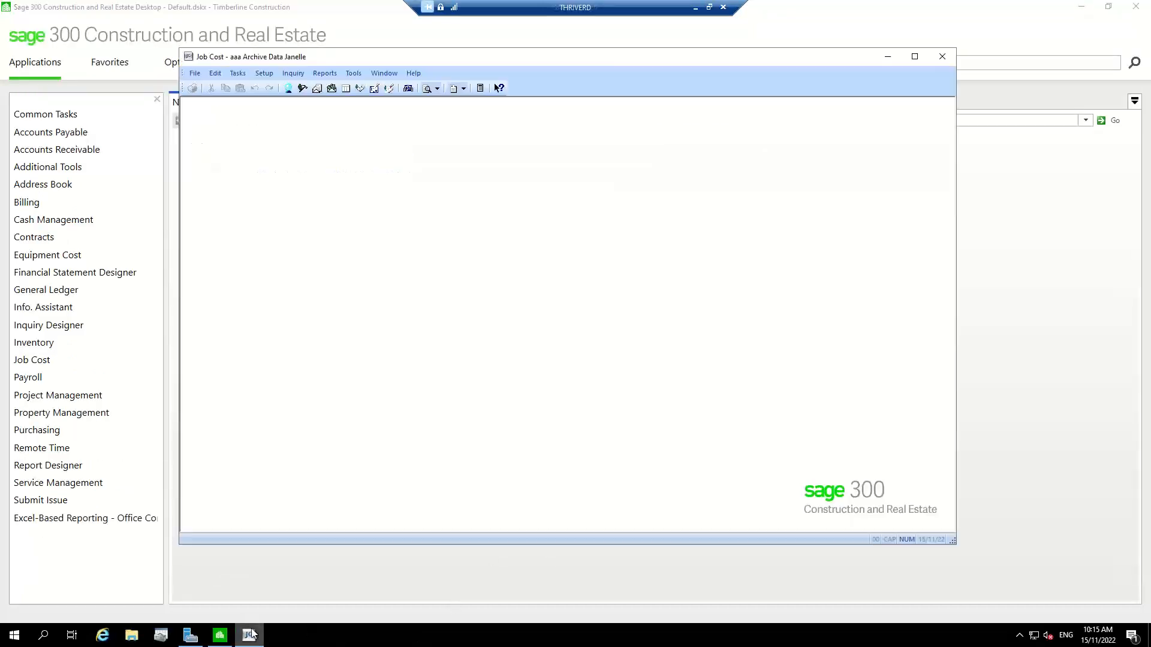
{"action": "left_click", "coordinate": [192, 75]}
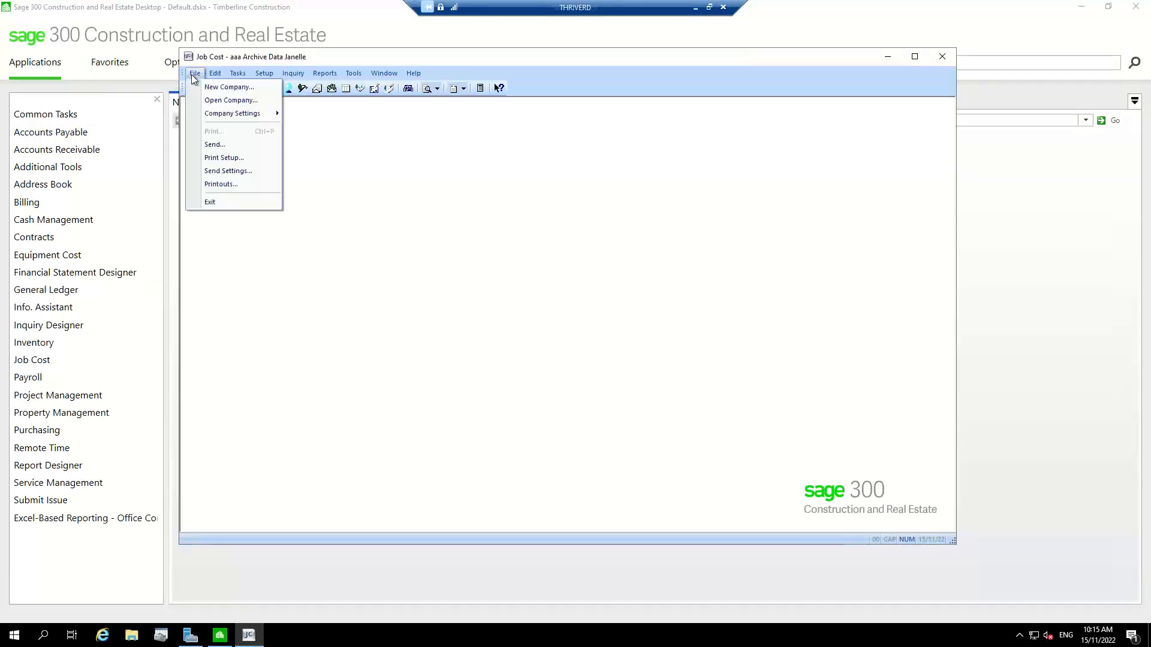
{"action": "left_click", "coordinate": [227, 99]}
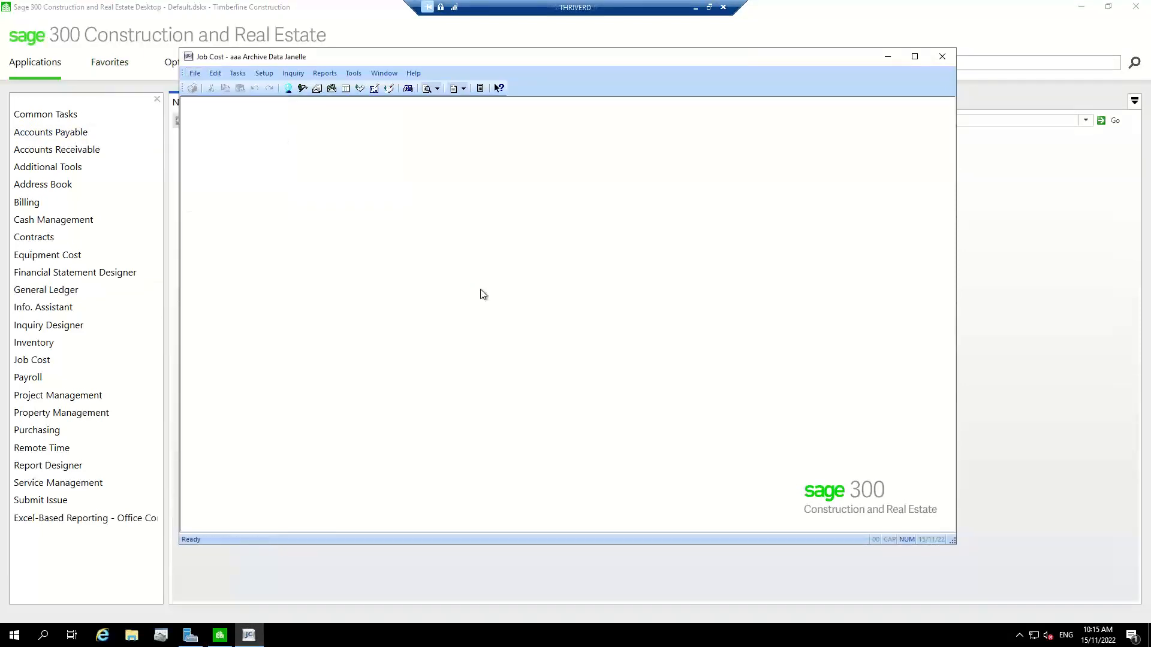
{"action": "left_click", "coordinate": [420, 319]}
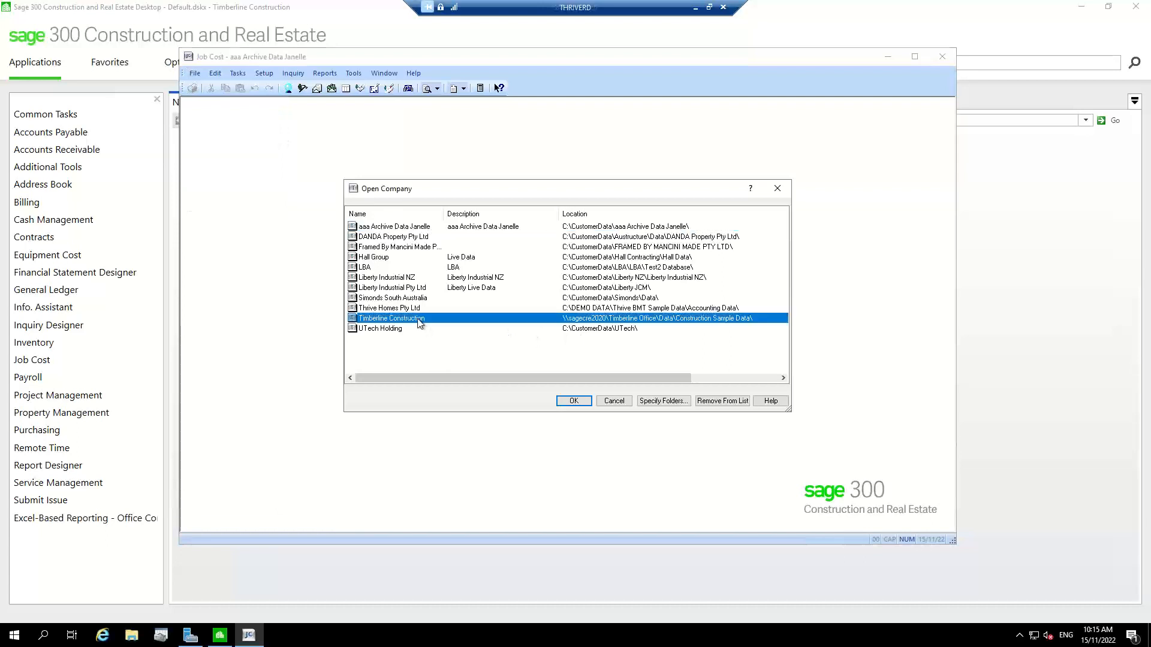
{"action": "left_click", "coordinate": [577, 401]}
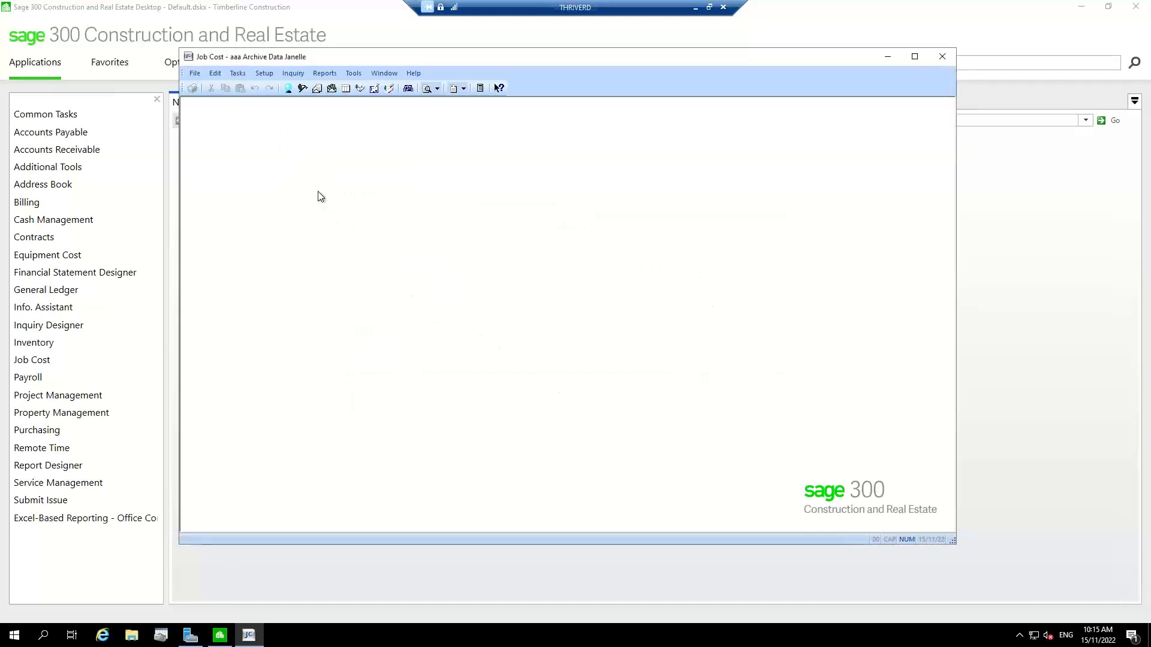
Compare the aaa Archive Data and Timberline Construction entries and locations in the company list, and open Timberline Construction again.
{"action": "left_click", "coordinate": [199, 74]}
{"action": "left_click", "coordinate": [228, 98]}
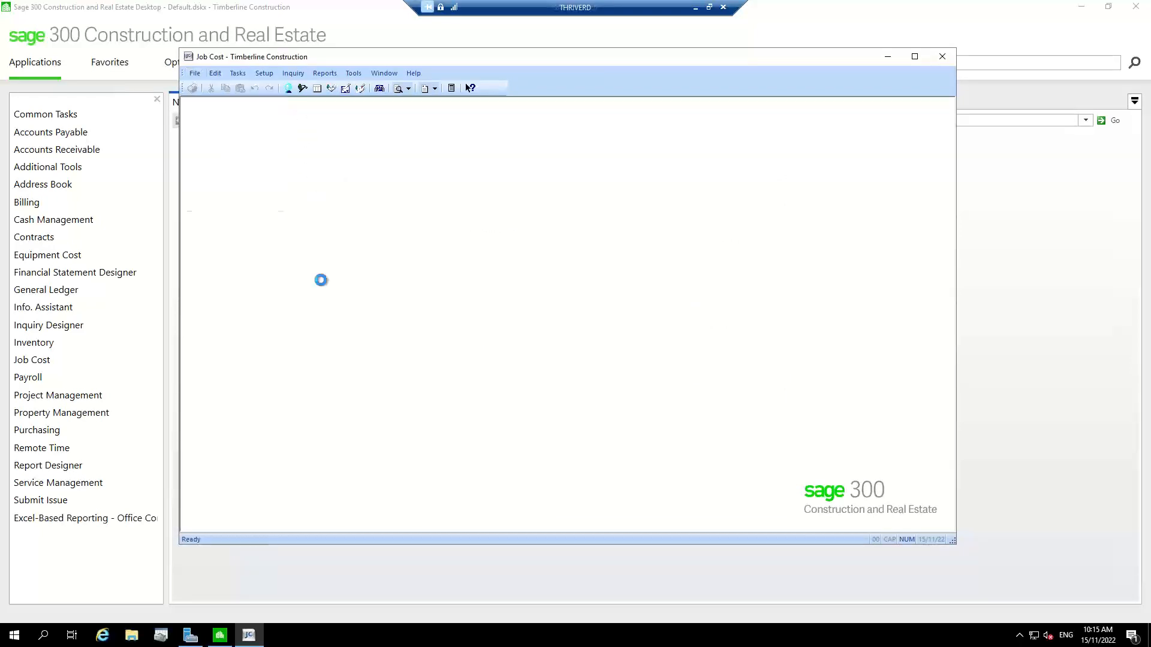
{"action": "left_click", "coordinate": [485, 230]}
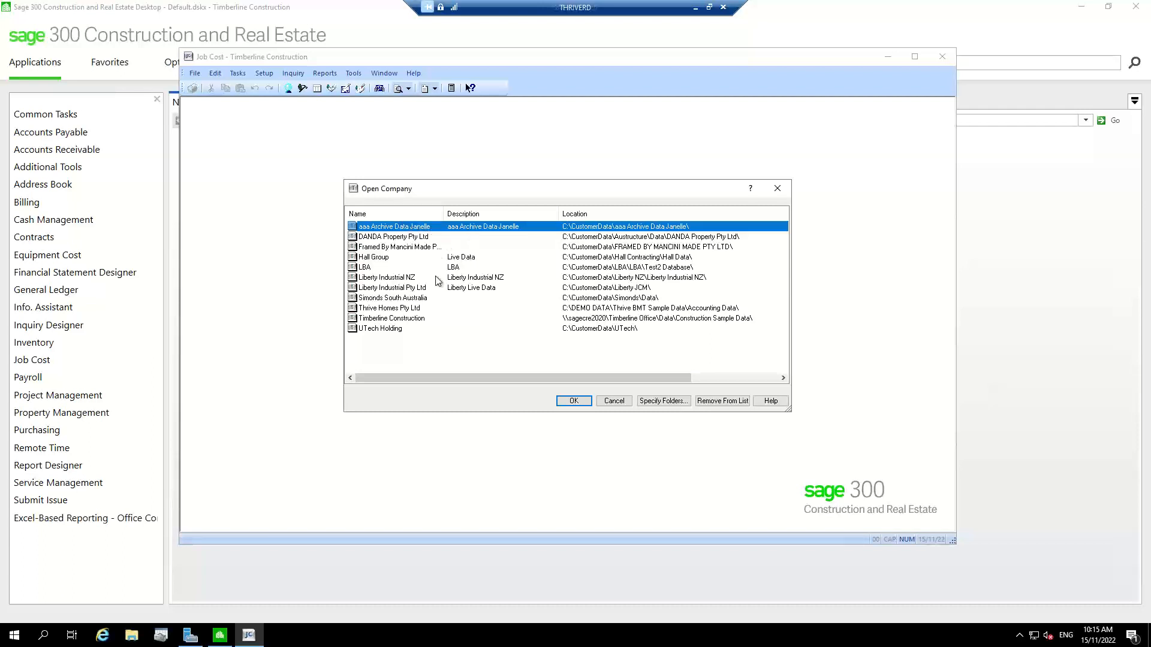
{"action": "left_click", "coordinate": [431, 321]}
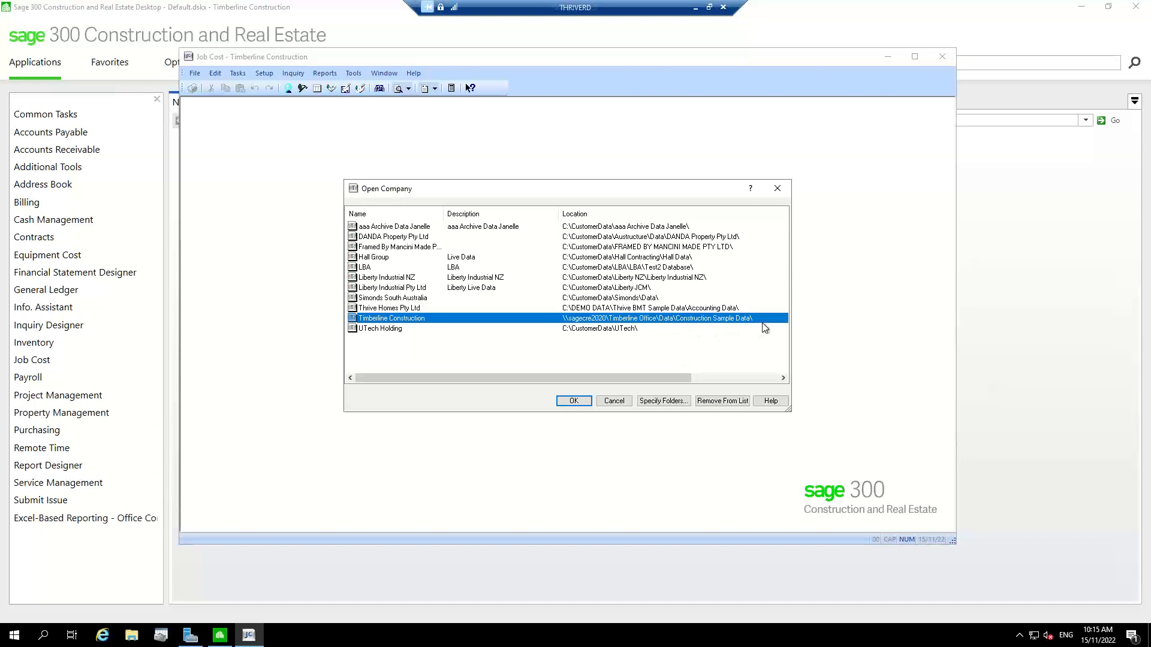
{"action": "left_click", "coordinate": [661, 228]}
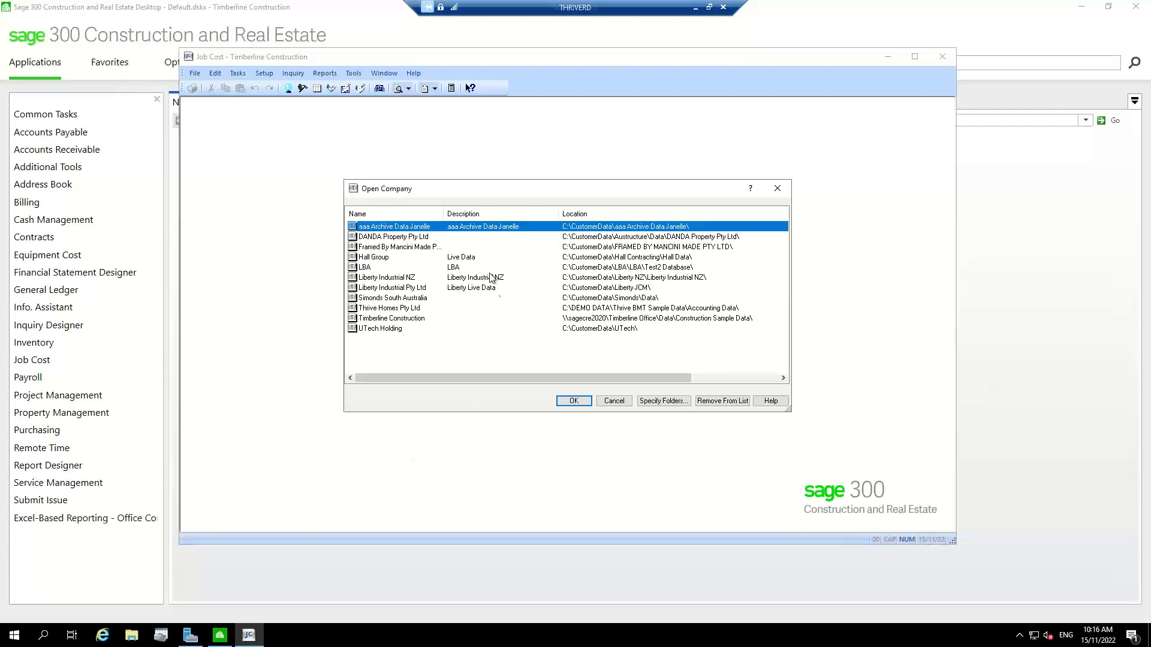
{"action": "left_click", "coordinate": [439, 318]}
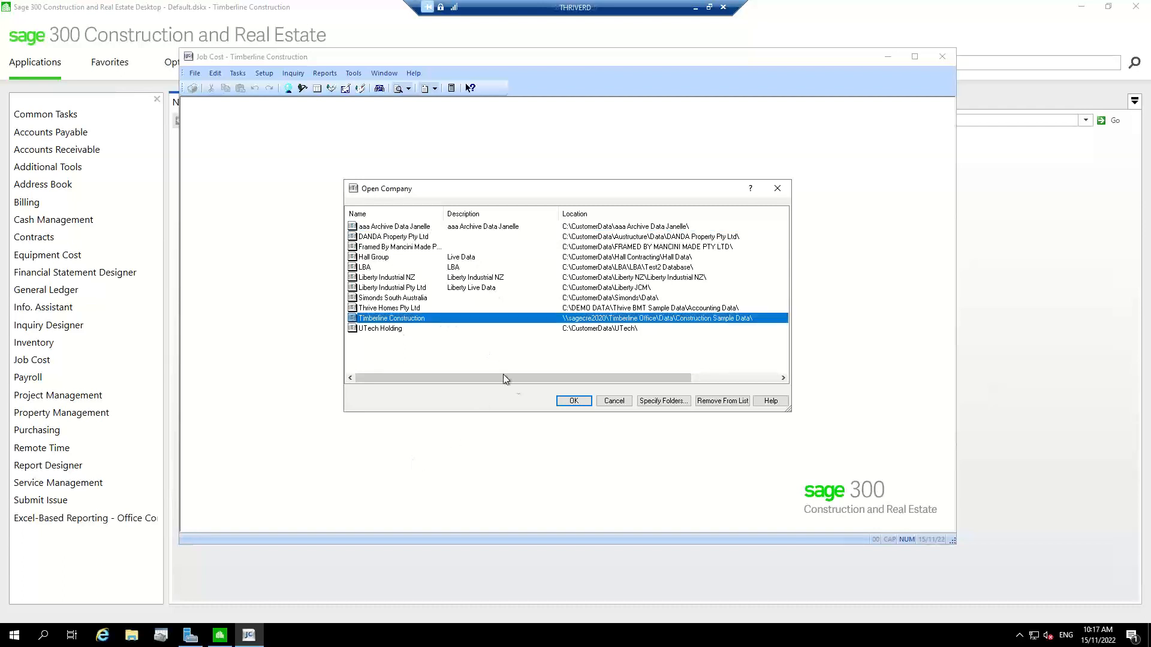
{"action": "left_click", "coordinate": [573, 401]}
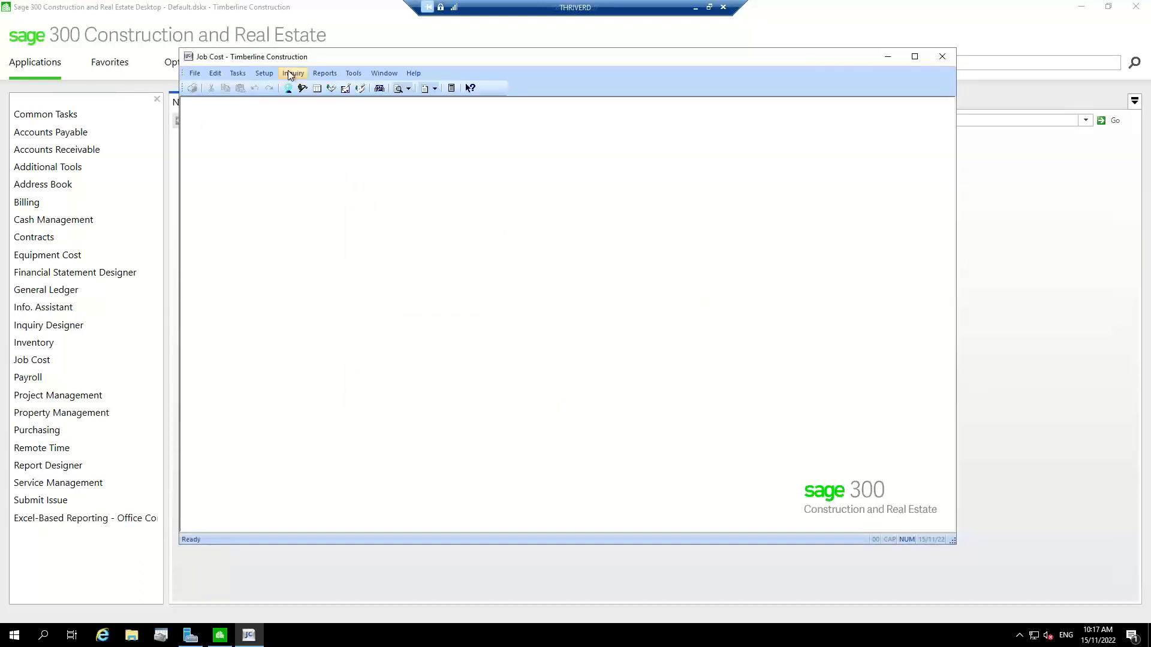
Review the jobs remaining in Timberline Construction in Job Setup's job list, cancel the selection, and close Job Setup.
{"action": "left_click", "coordinate": [269, 73]}
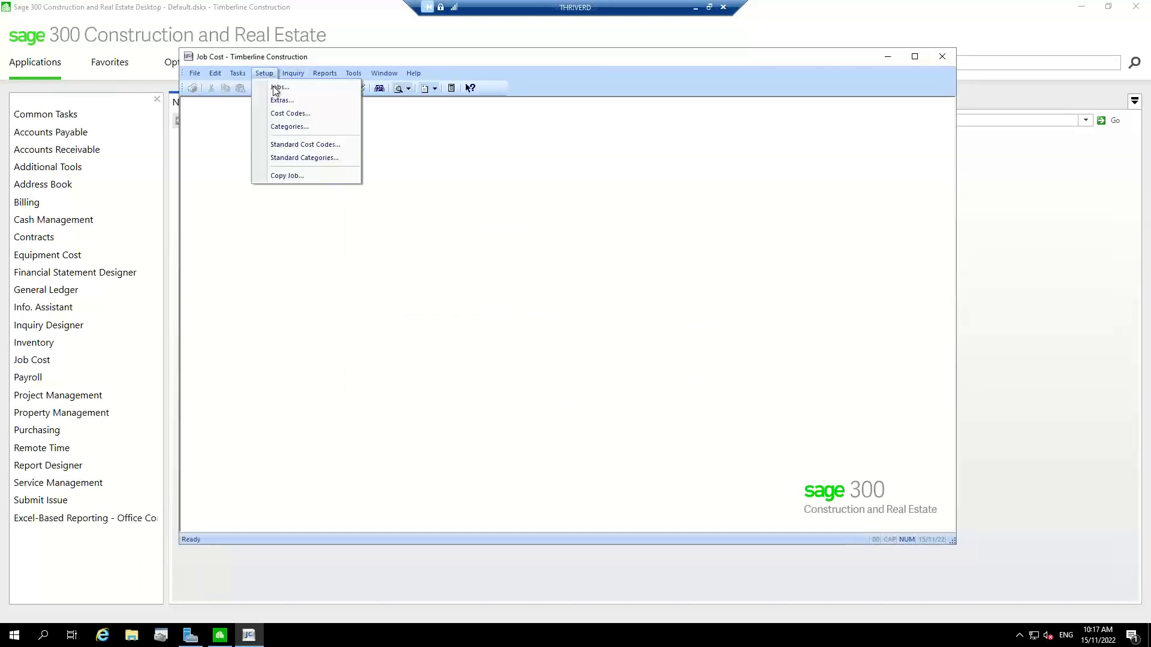
{"action": "left_click", "coordinate": [273, 88]}
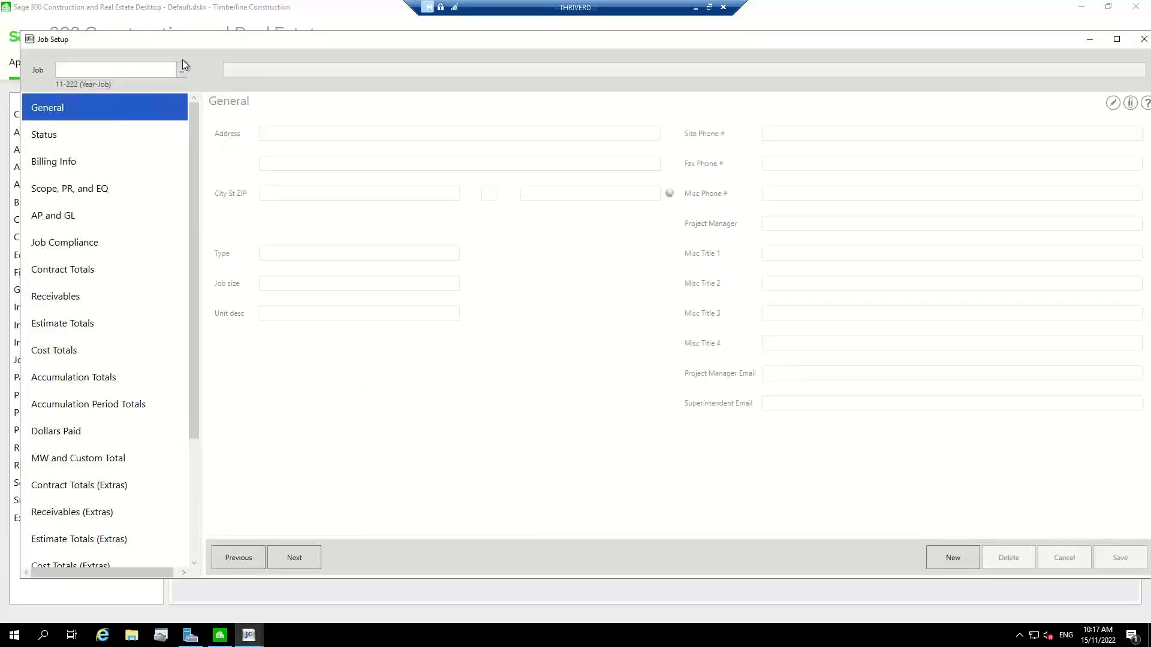
{"action": "left_click", "coordinate": [181, 70]}
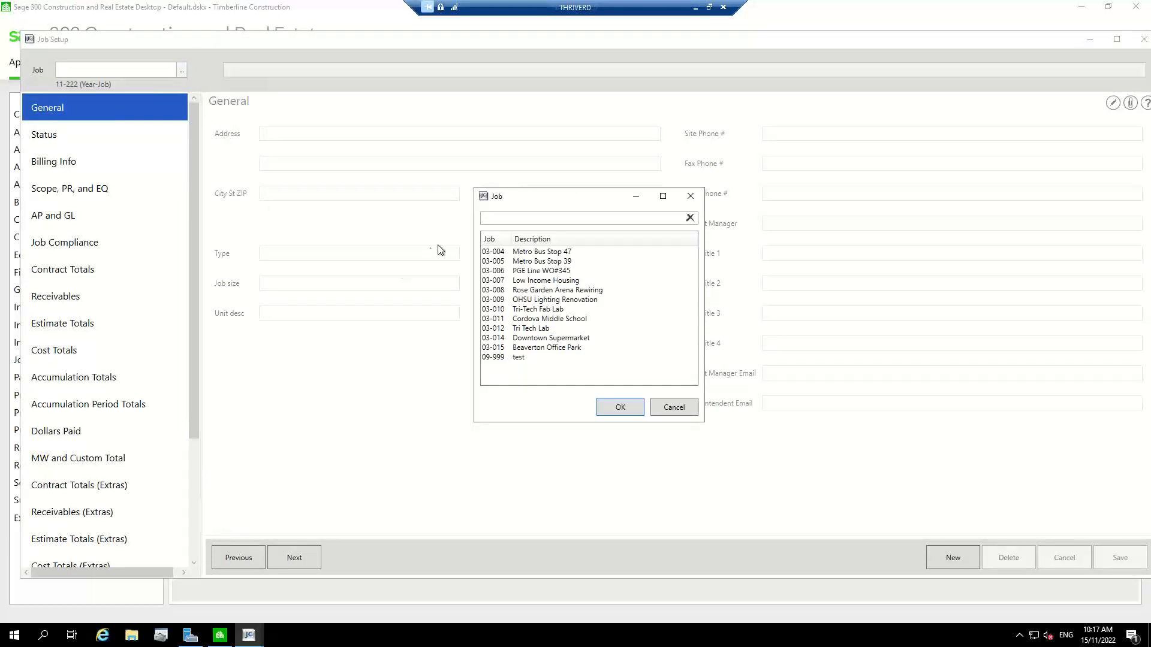
{"action": "left_click", "coordinate": [512, 253]}
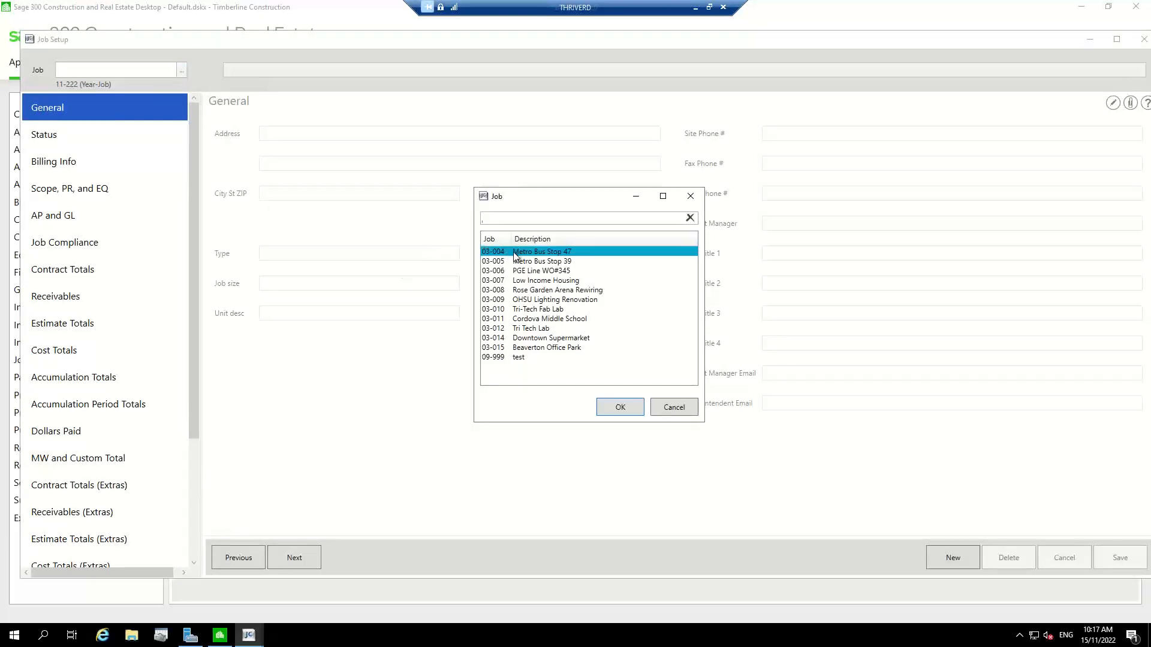
{"action": "left_click", "coordinate": [523, 265]}
{"action": "left_click", "coordinate": [524, 274]}
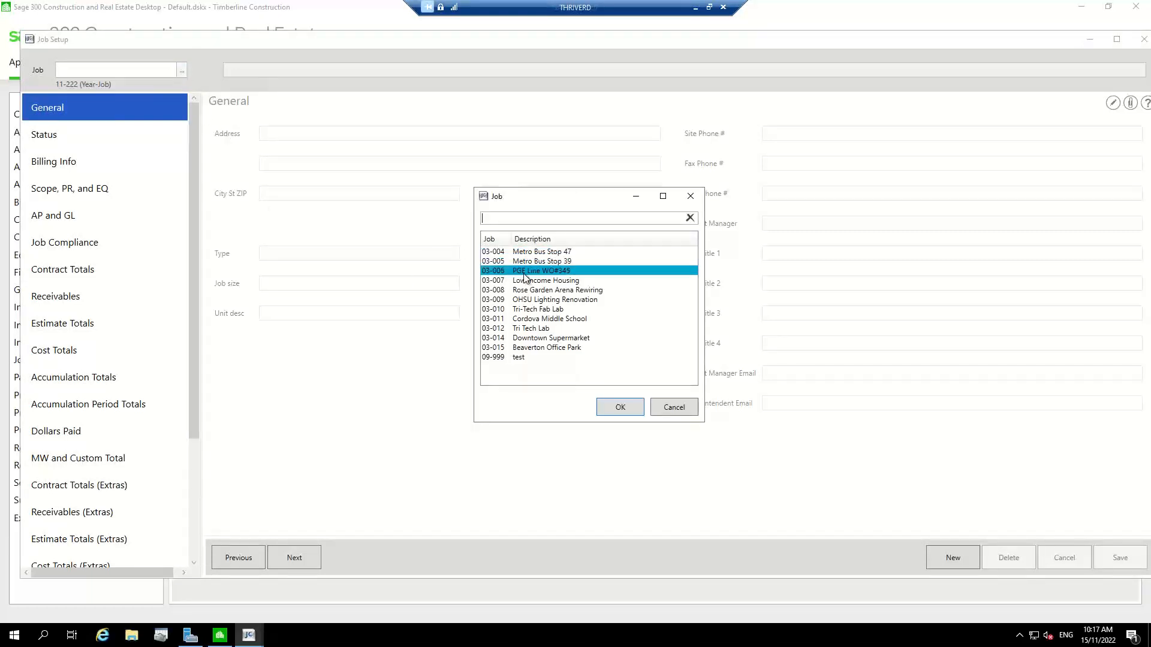
{"action": "left_click", "coordinate": [527, 281]}
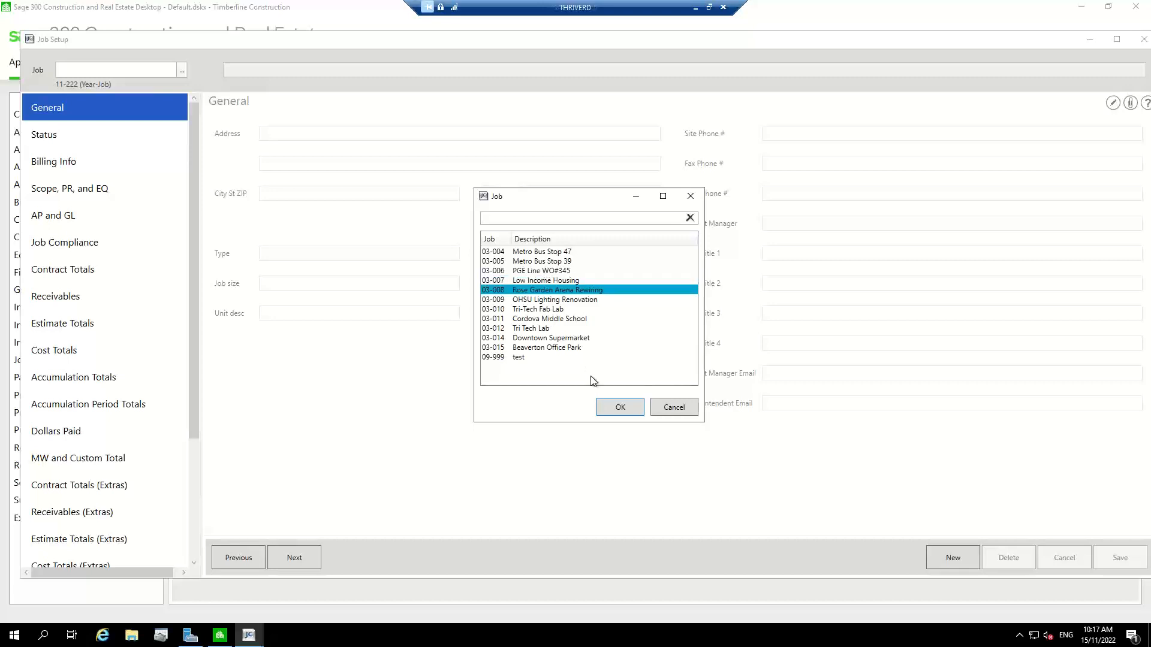
{"action": "left_click", "coordinate": [665, 408]}
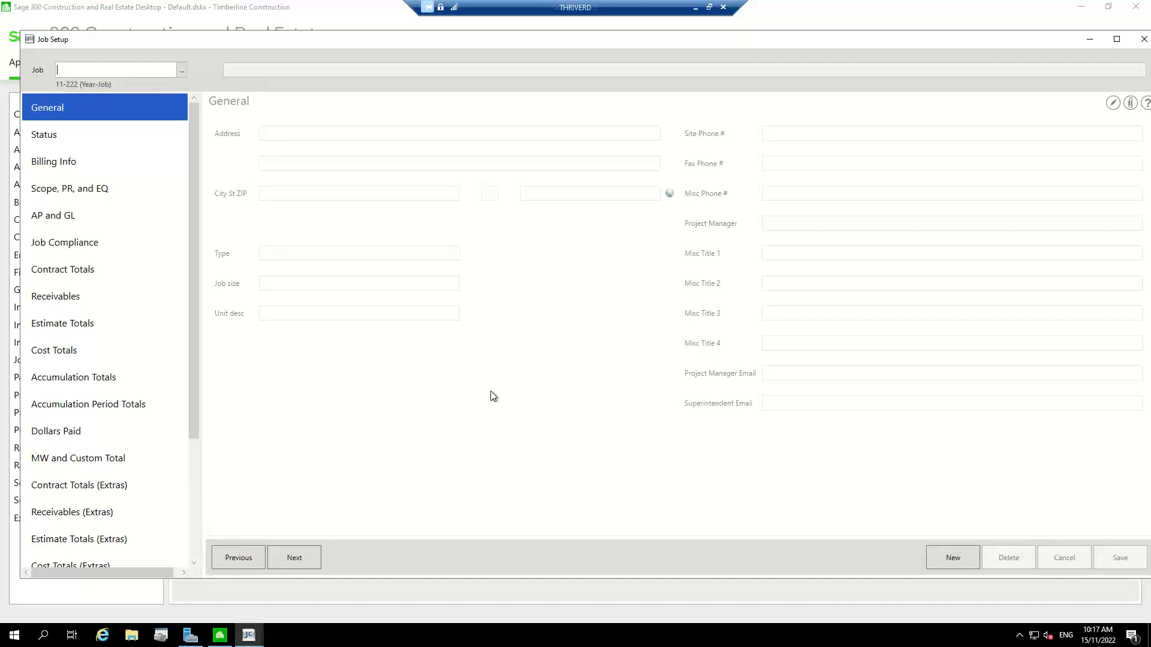
{"action": "left_click", "coordinate": [46, 358]}
{"action": "left_click", "coordinate": [1136, 45]}
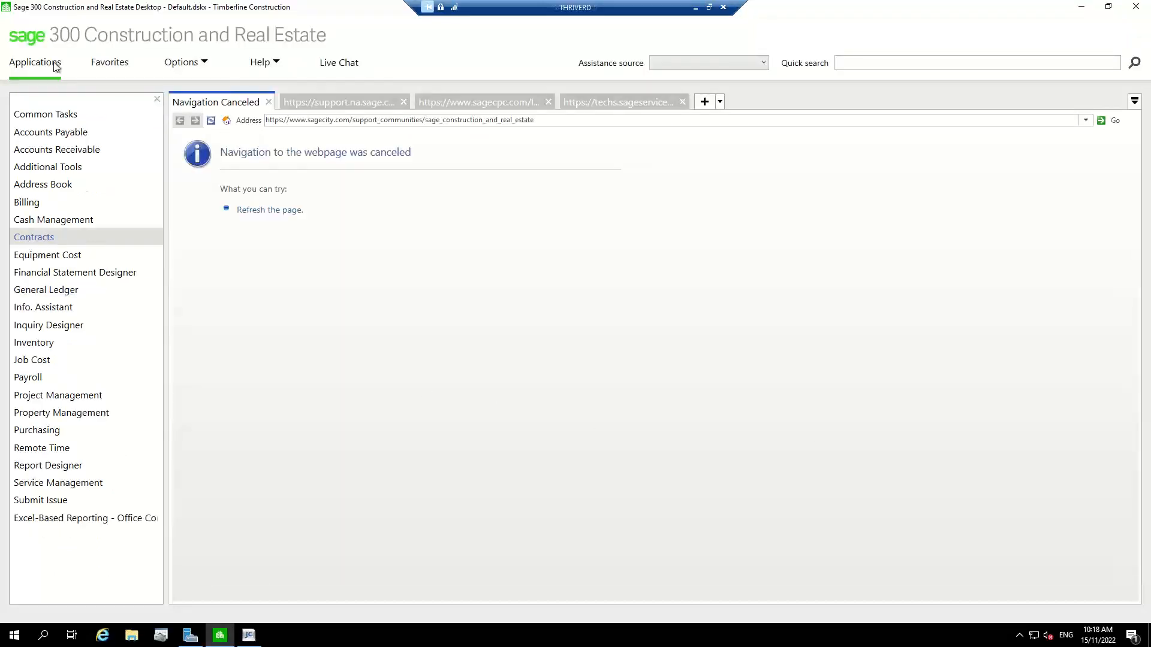
Switch to the Job Cost window and open the aaa Archive Data company.
{"action": "left_click", "coordinate": [248, 635]}
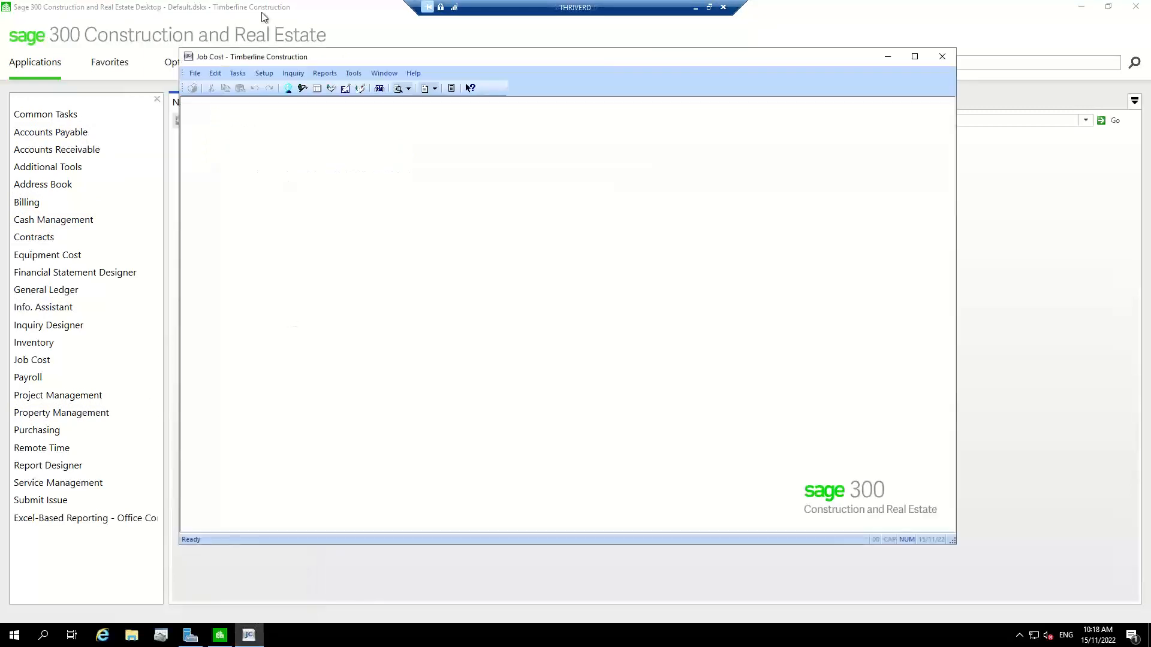
{"action": "left_click", "coordinate": [199, 77]}
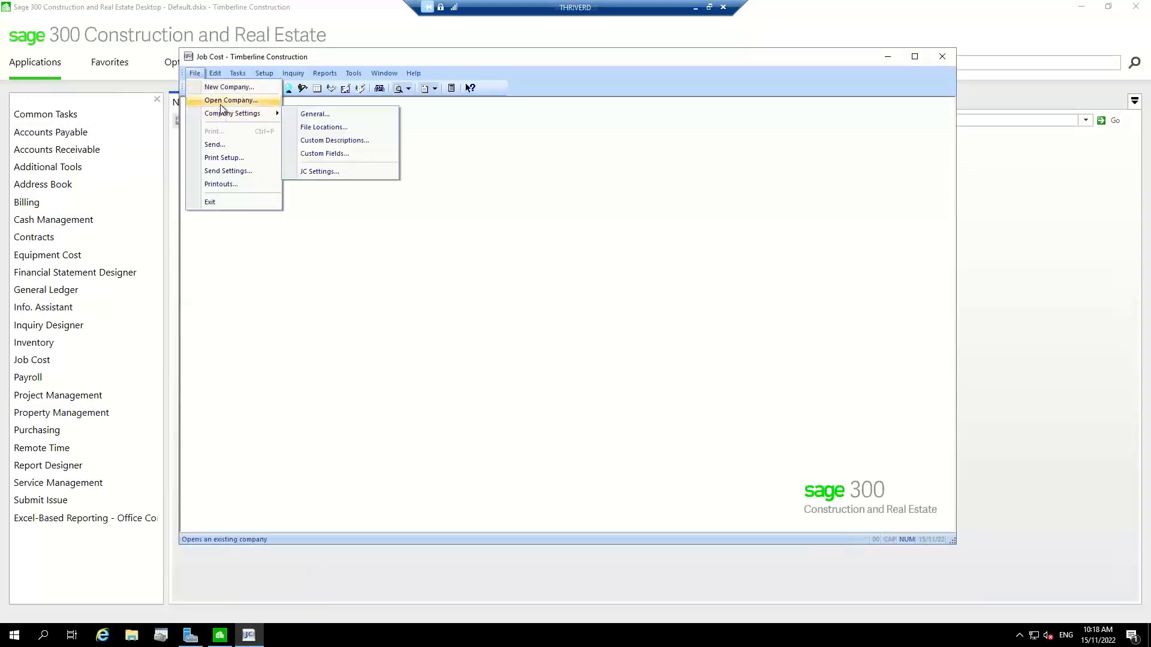
{"action": "left_click", "coordinate": [220, 102]}
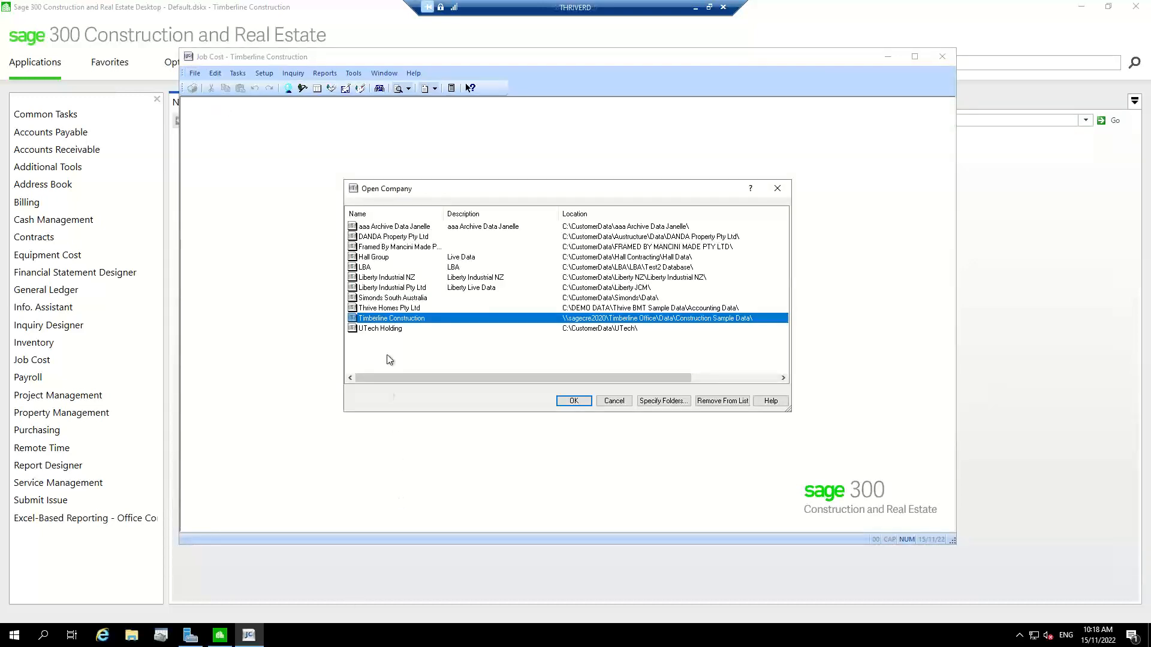
{"action": "left_click", "coordinate": [416, 229]}
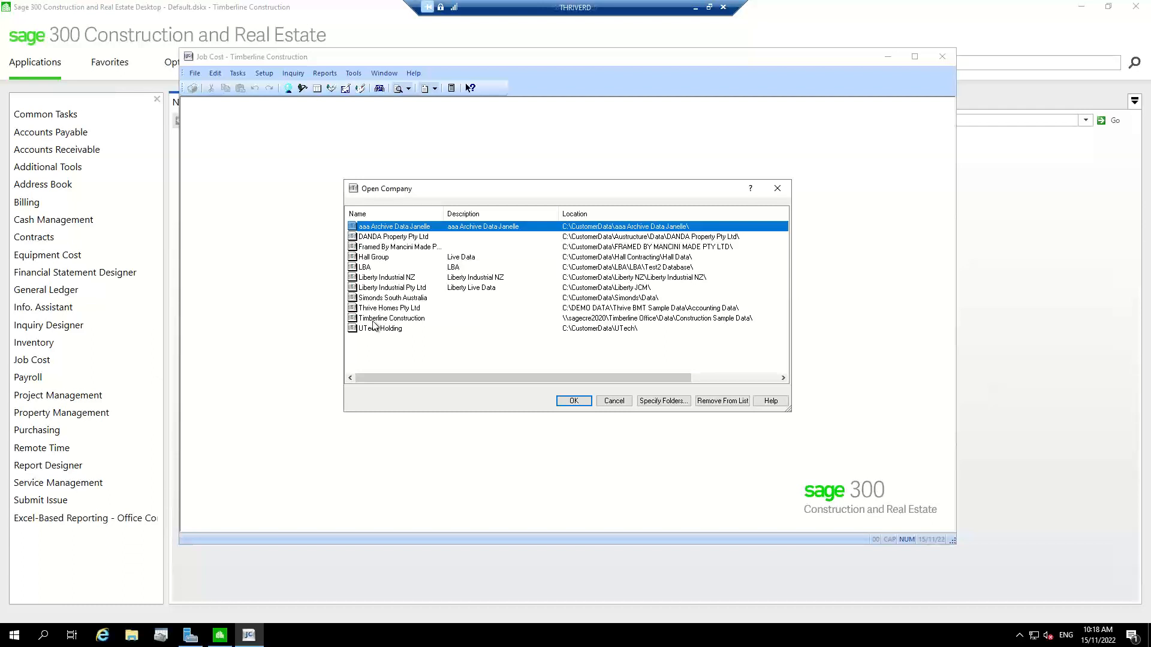
{"action": "left_click", "coordinate": [571, 401]}
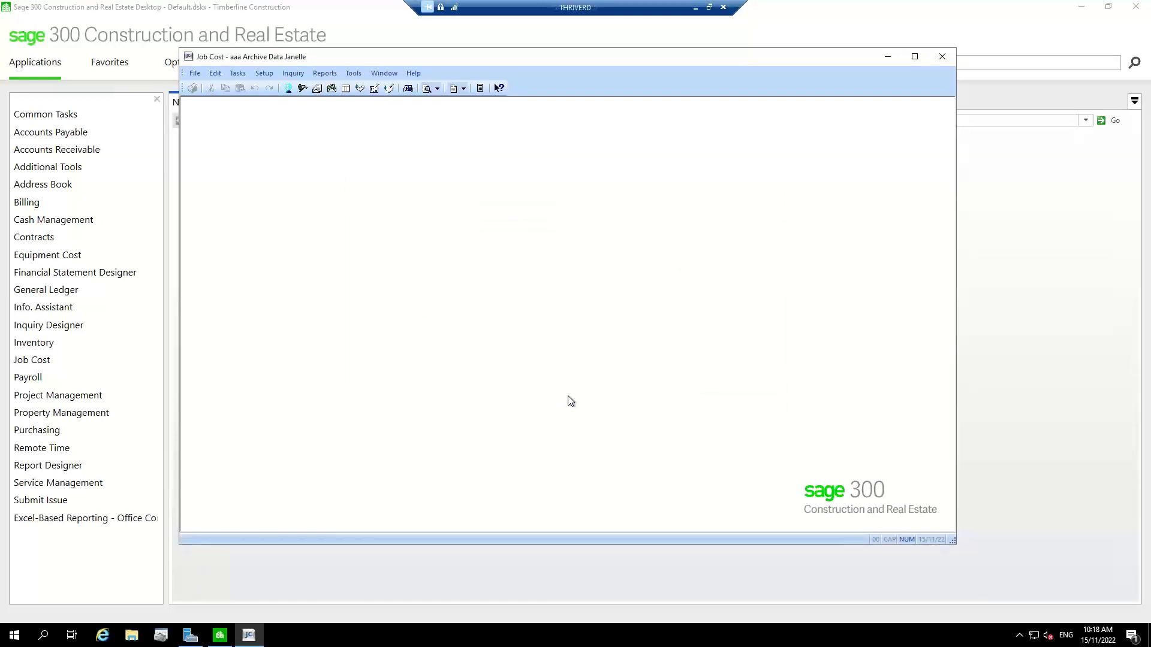
Start Move Jobs in the archive company and agree to move the jobs' associated compliance items.
{"action": "left_click", "coordinate": [352, 74]}
{"action": "mouse_move", "coordinate": [367, 91]}
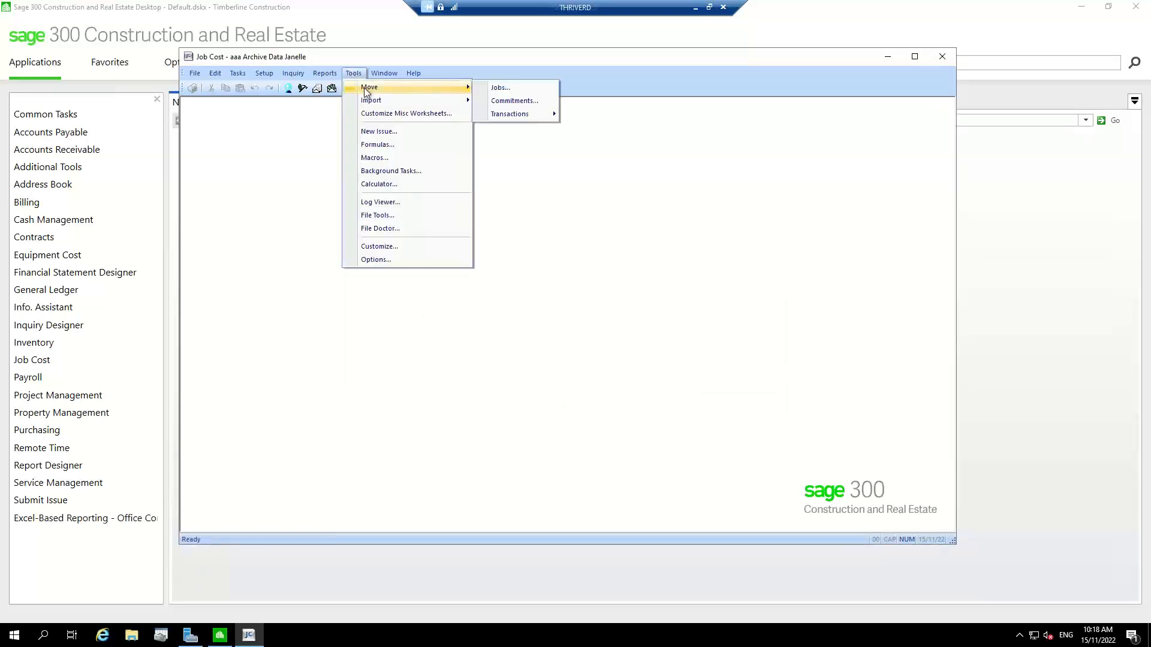
{"action": "left_click", "coordinate": [502, 88]}
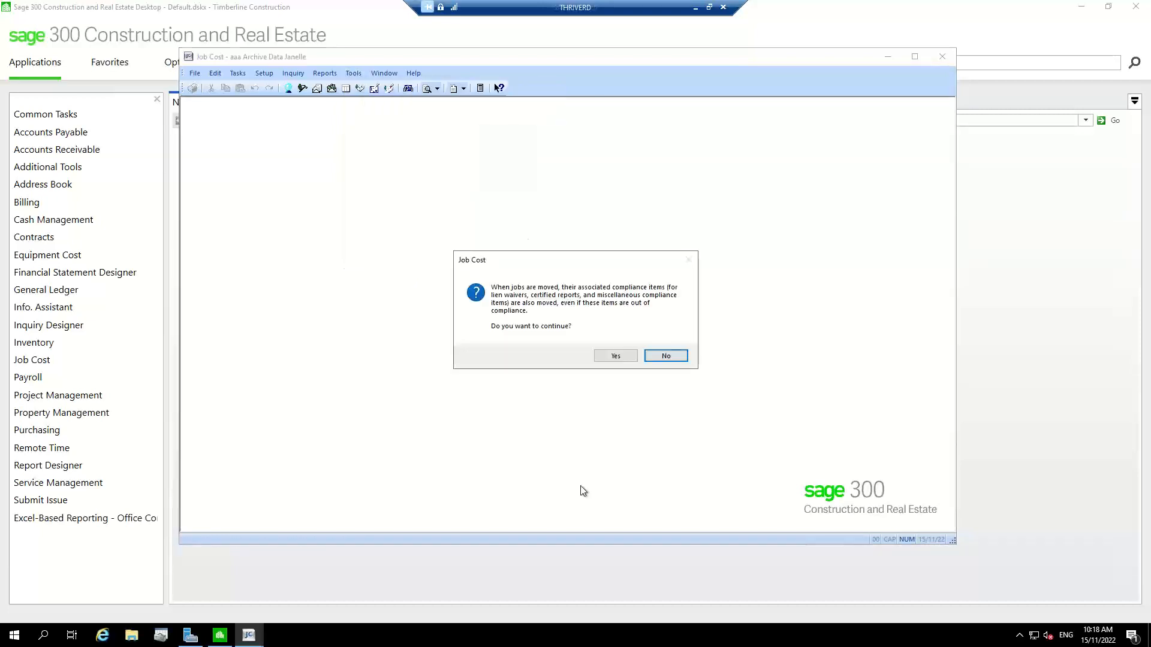
{"action": "left_click", "coordinate": [603, 356]}
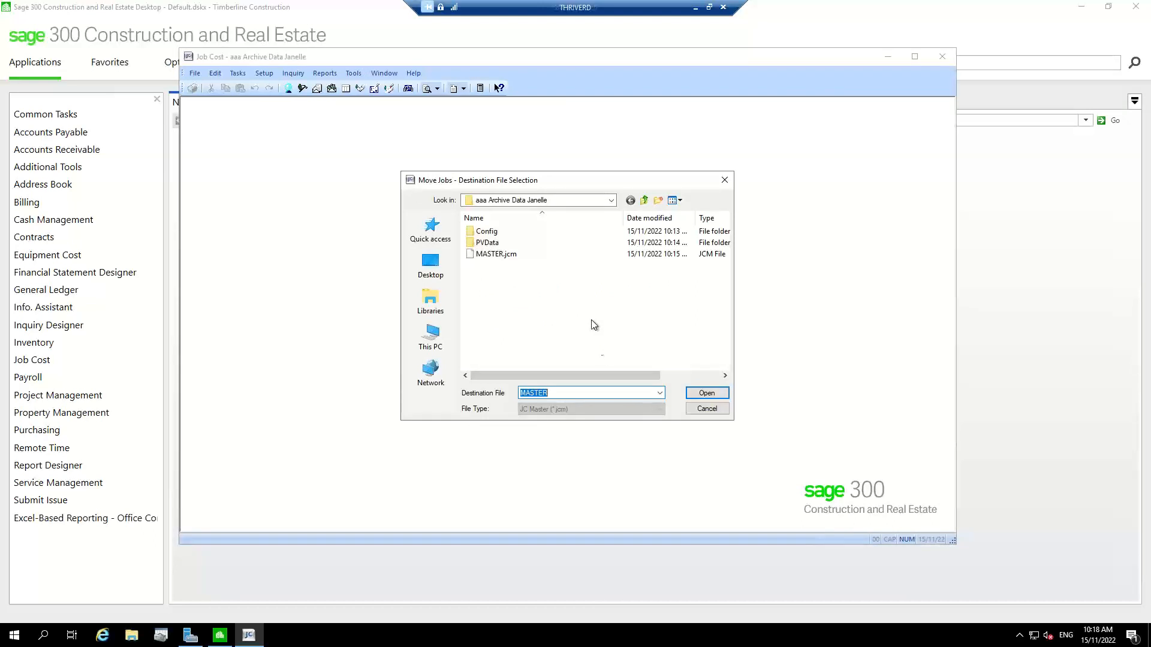
Choose the MASTER file in C:\ProgramData\Sage\TIMBERLINE OFFICE\Data\Construction Sample Data as the destination for the moved jobs.
{"action": "left_click", "coordinate": [612, 201]}
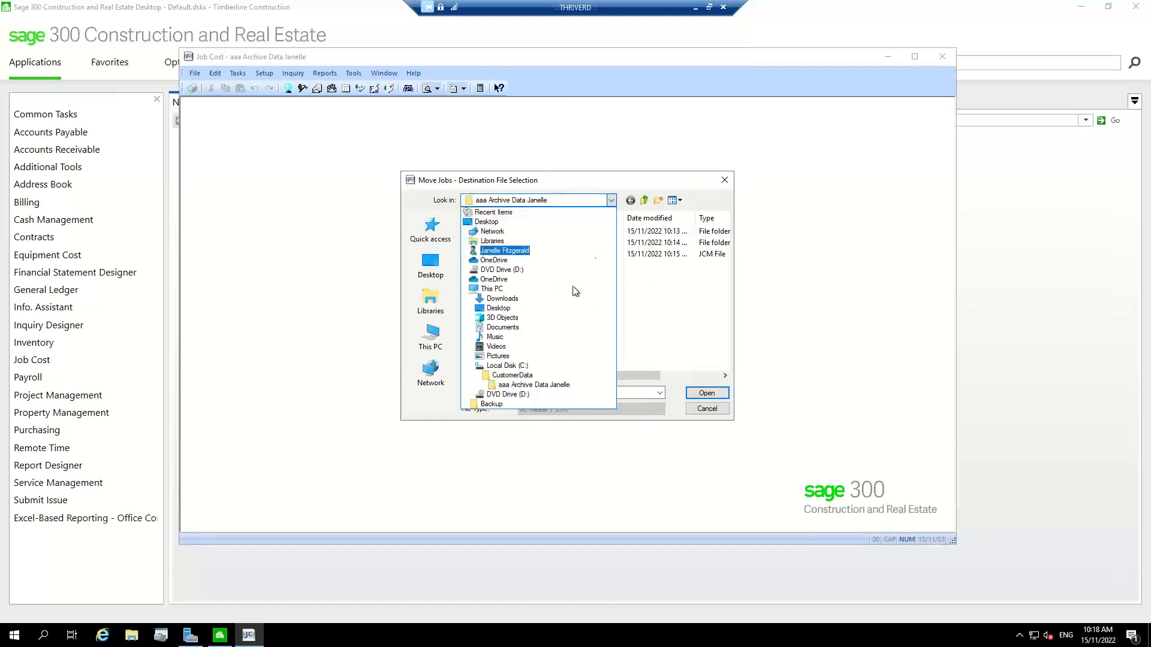
{"action": "left_click", "coordinate": [507, 366]}
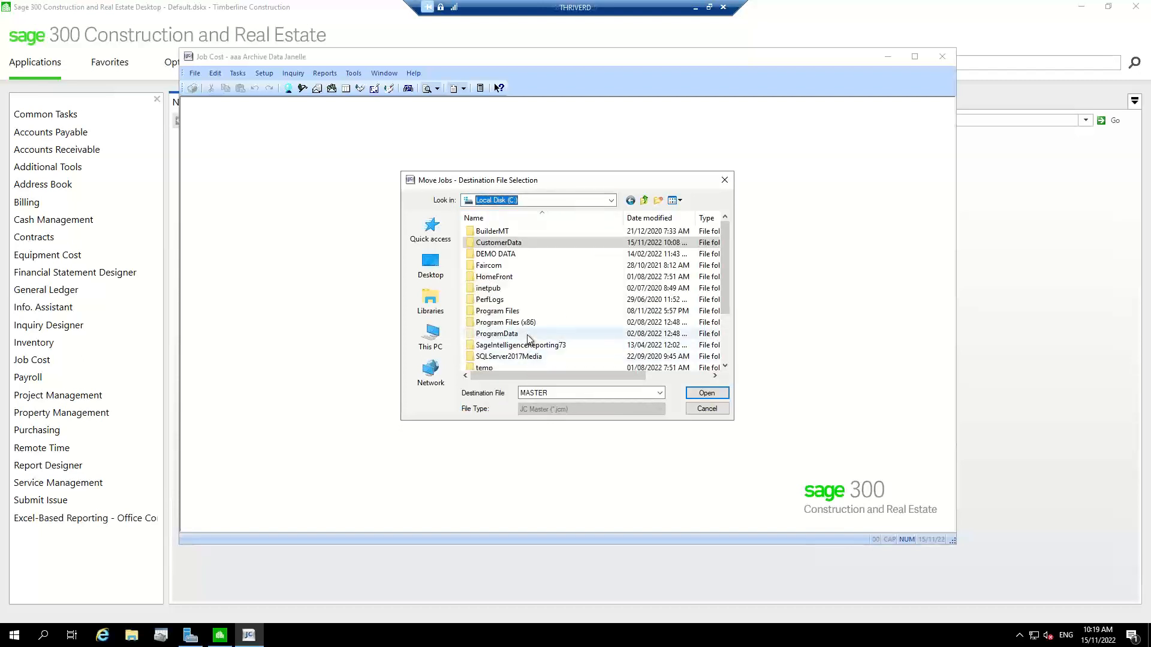
{"action": "double_click", "coordinate": [527, 334]}
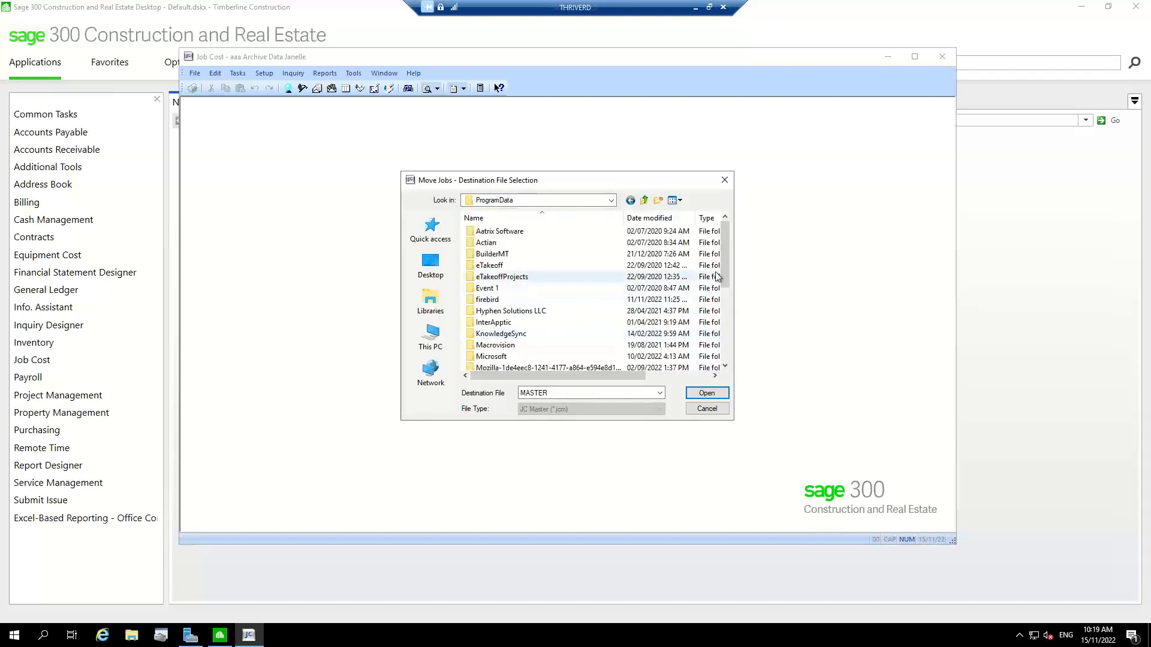
{"action": "left_click_drag", "start_coordinate": [722, 266], "coordinate": [722, 321]}
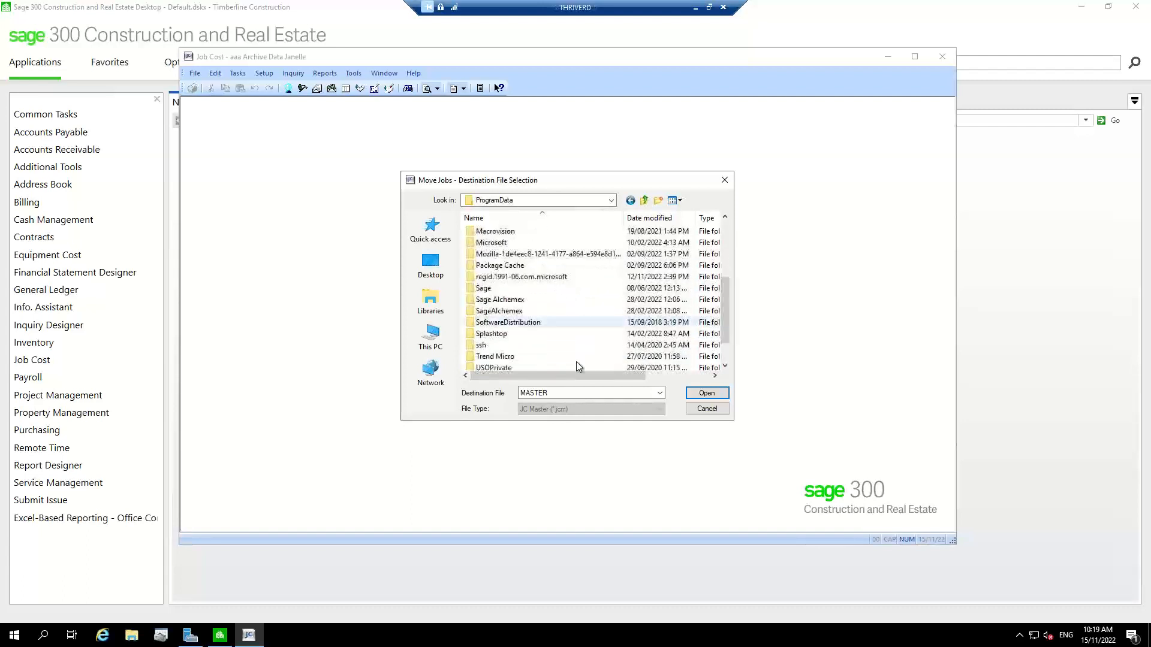
{"action": "double_click", "coordinate": [514, 289]}
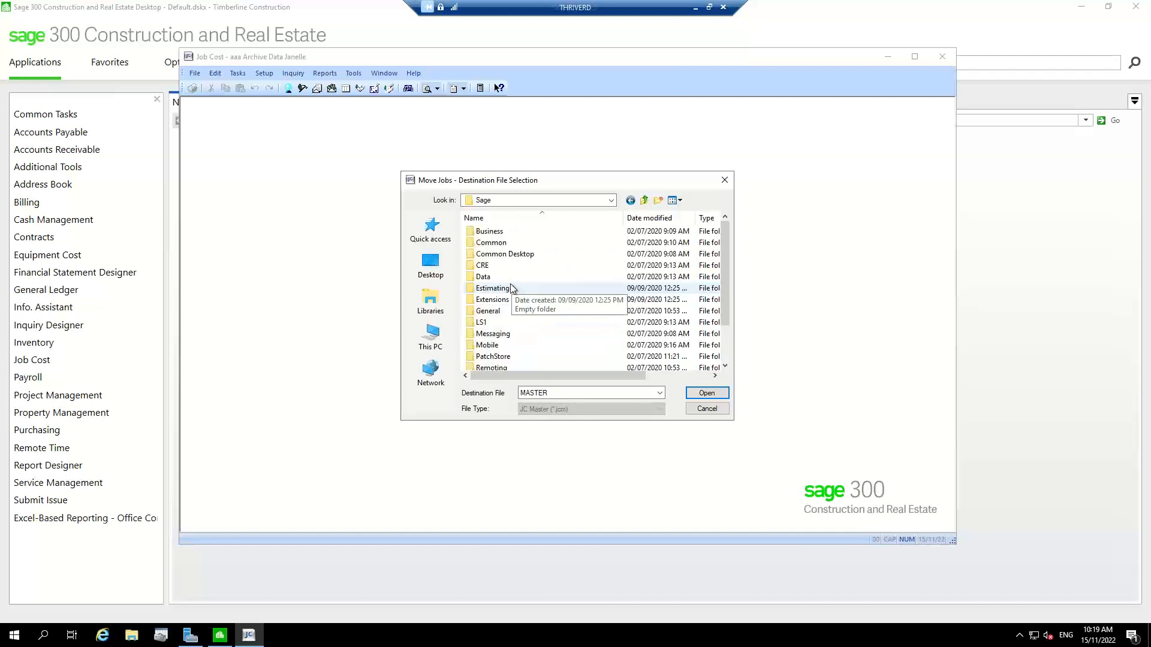
{"action": "scroll", "coordinate": [509, 283], "scroll_direction": "down", "scroll_amount": 2}
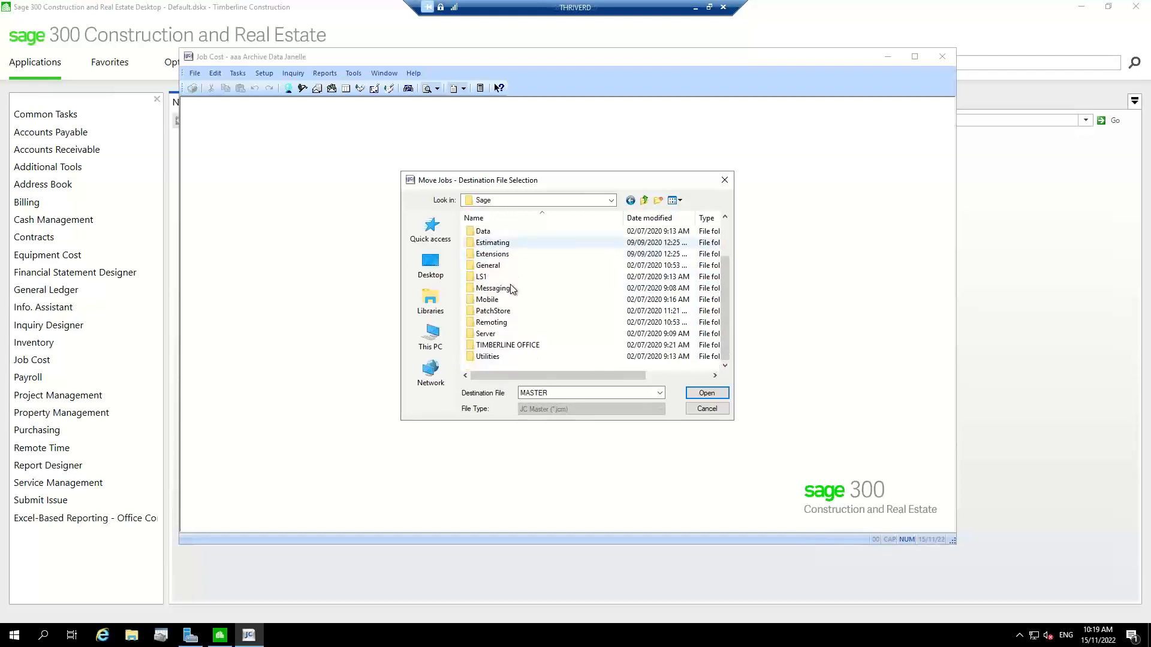
{"action": "double_click", "coordinate": [530, 346]}
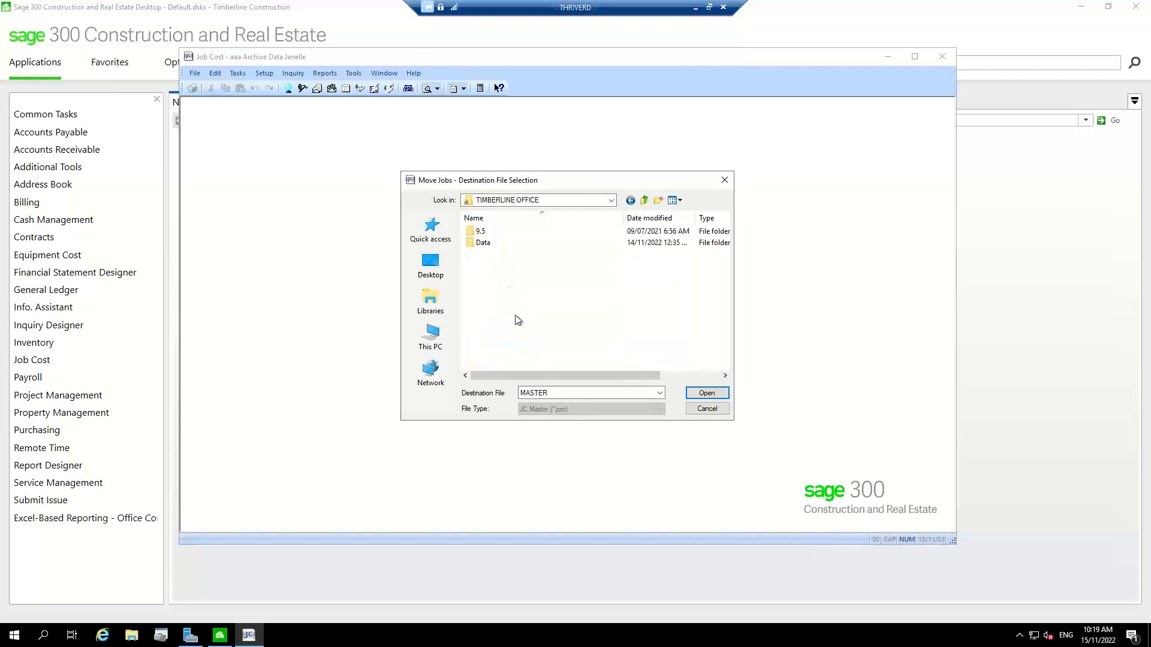
{"action": "double_click", "coordinate": [485, 244]}
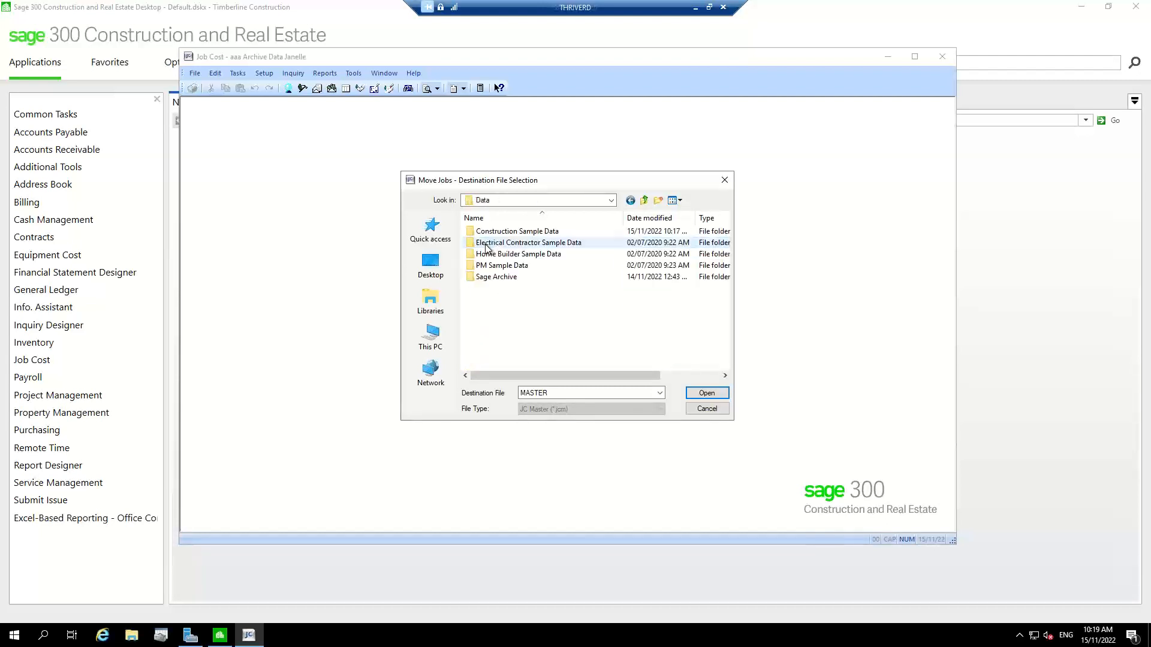
{"action": "left_click", "coordinate": [525, 234]}
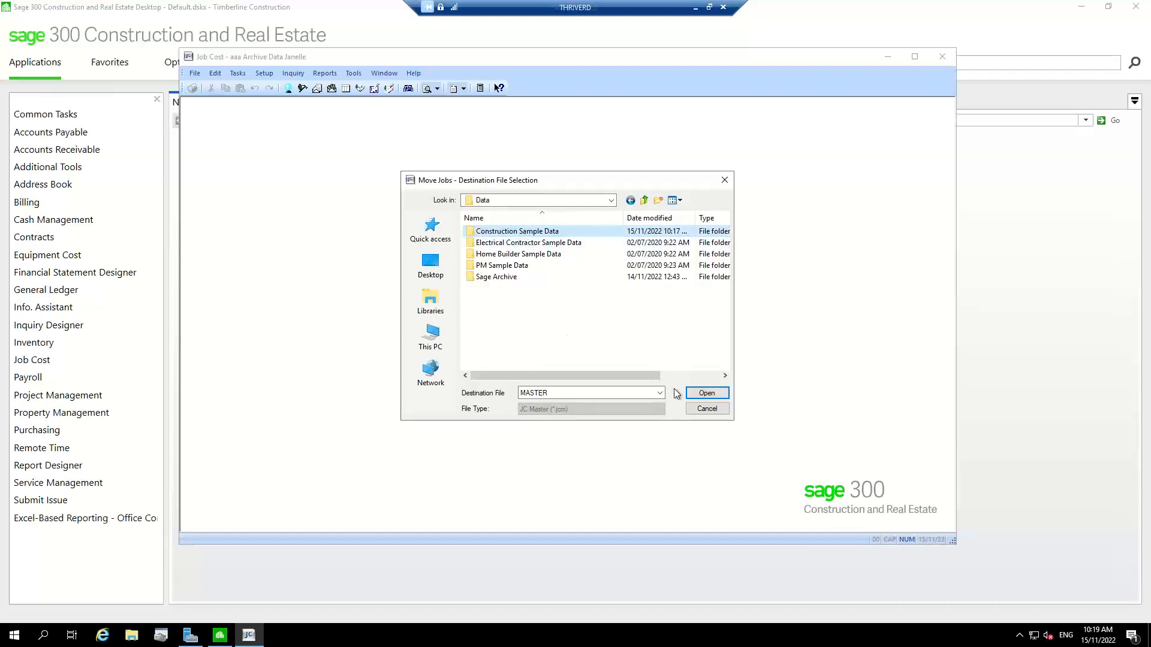
{"action": "left_click", "coordinate": [702, 394]}
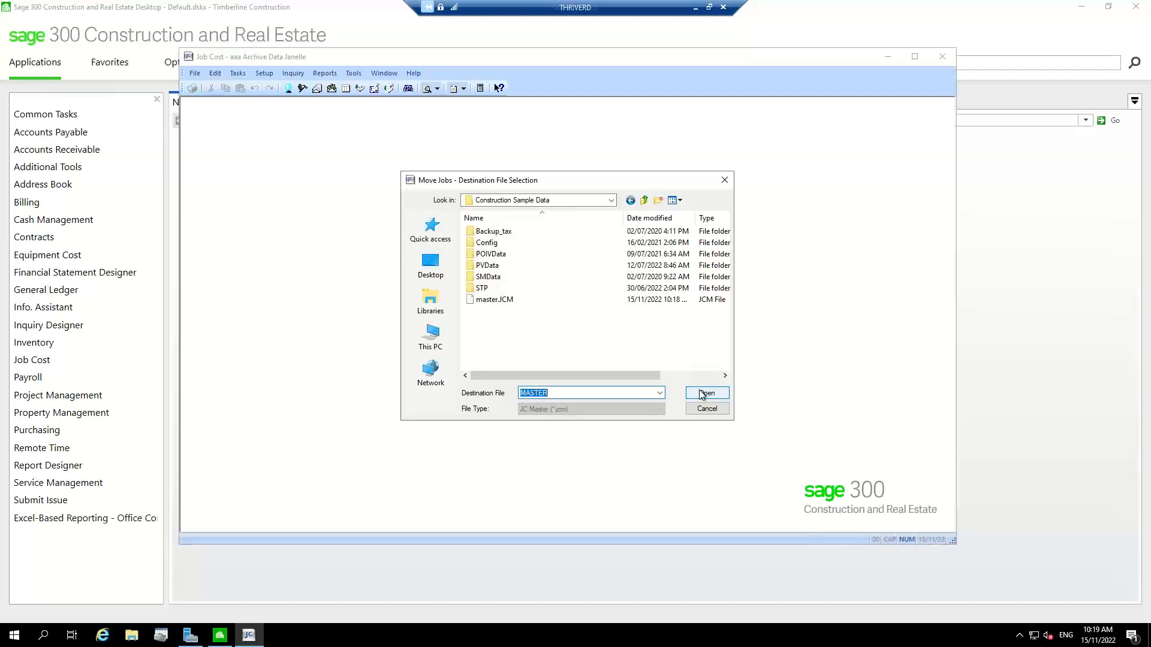
{"action": "left_click", "coordinate": [702, 394]}
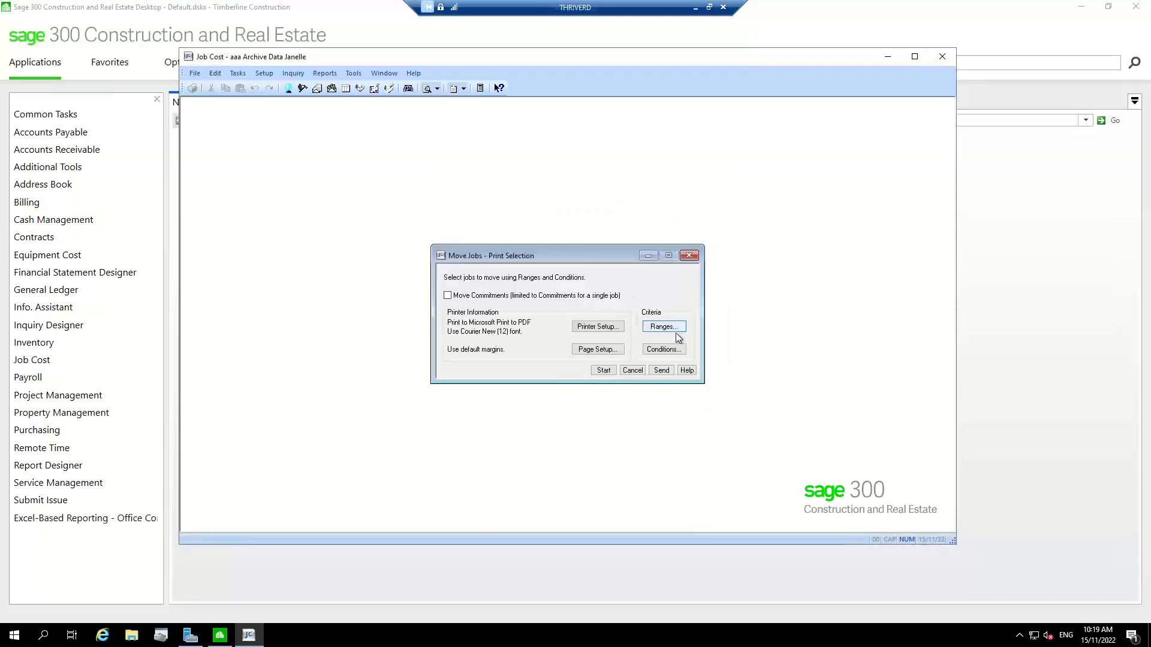
Limit the move to job 03-001 NW Food Warehouse and include its commitments.
{"action": "left_click", "coordinate": [674, 329]}
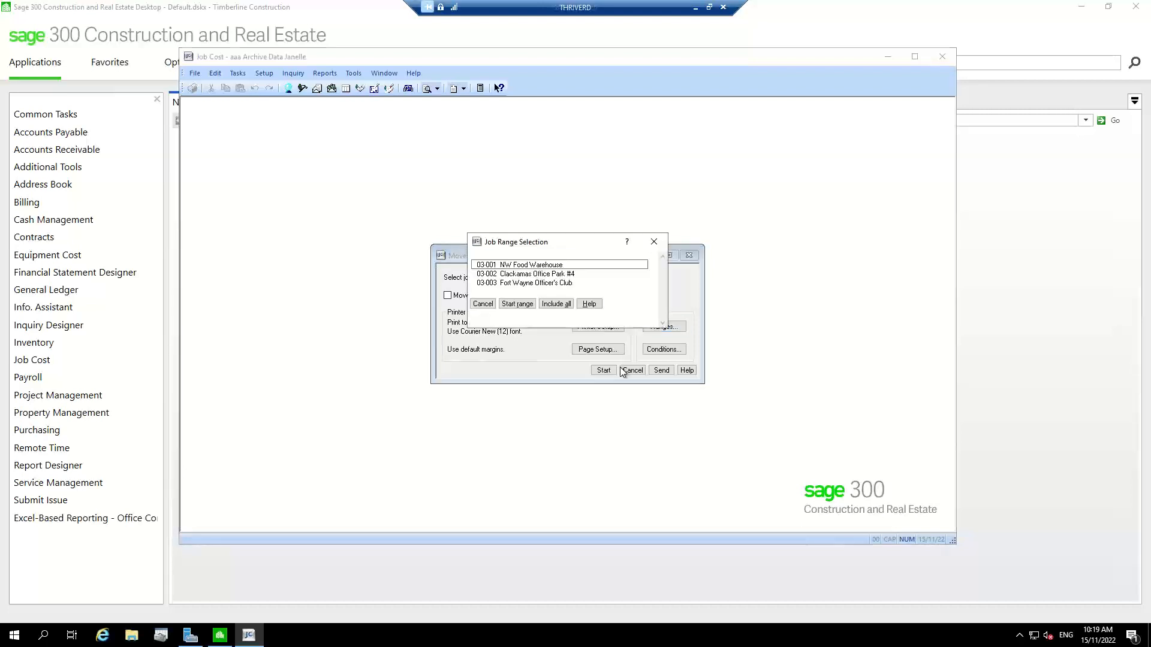
{"action": "left_click", "coordinate": [538, 267]}
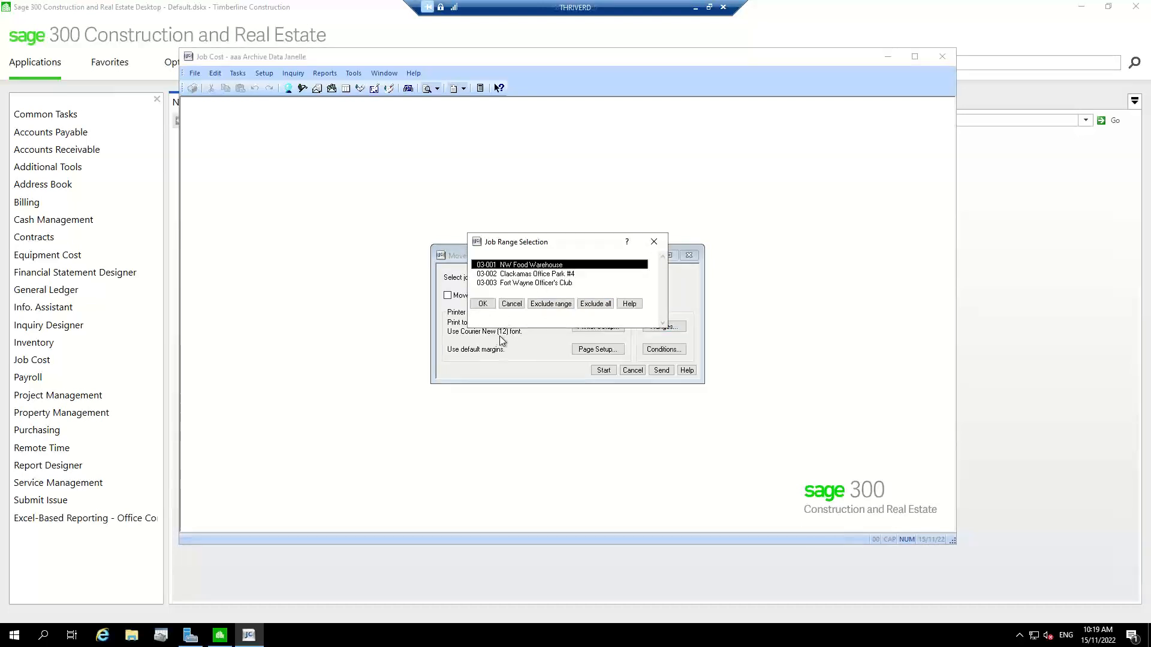
{"action": "left_click", "coordinate": [477, 304]}
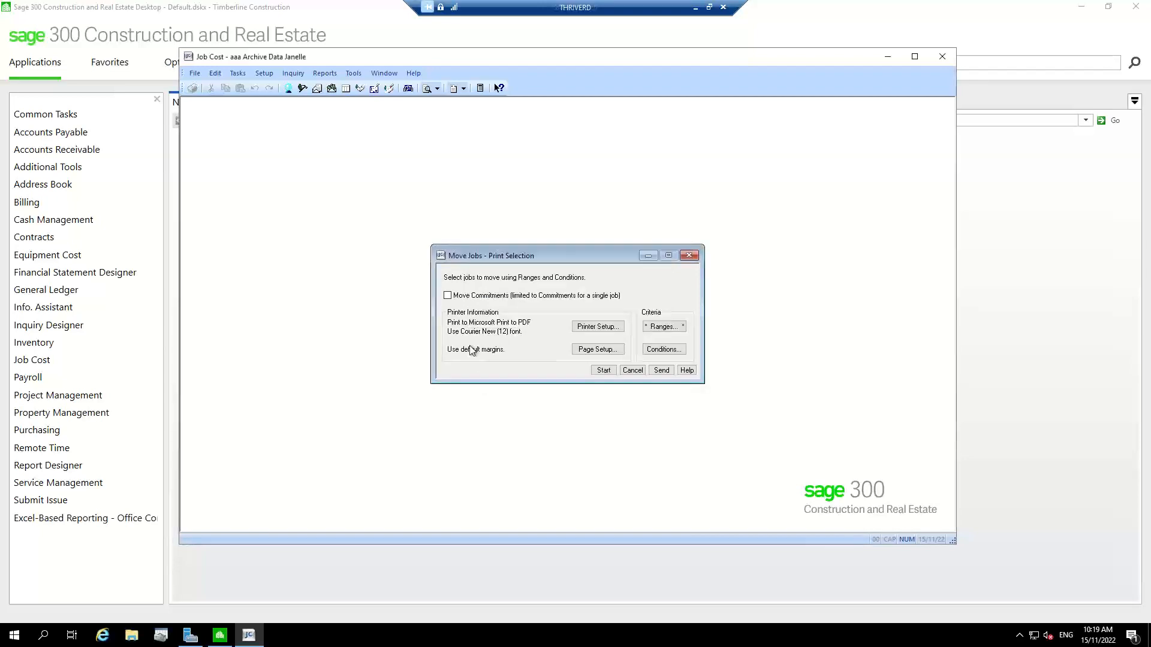
{"action": "left_click", "coordinate": [458, 297]}
Set the Move Jobs printout to print to a PDF file named 2 on the Desktop, and start the move.
{"action": "left_click", "coordinate": [591, 328]}
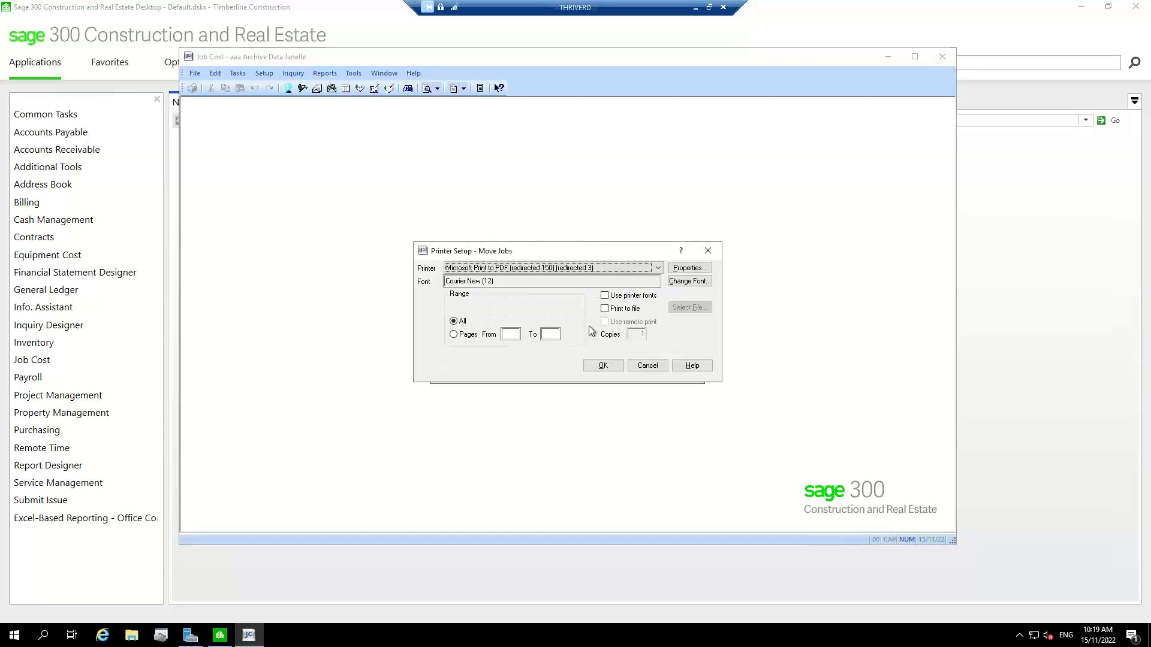
{"action": "left_click", "coordinate": [616, 311]}
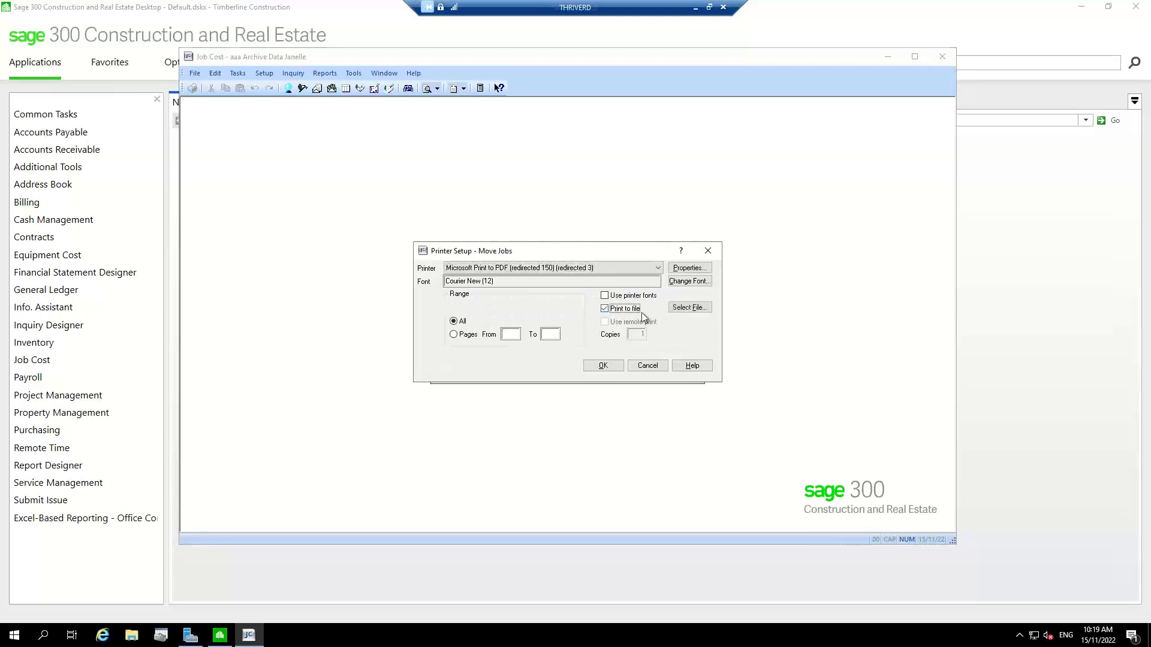
{"action": "left_click", "coordinate": [701, 307]}
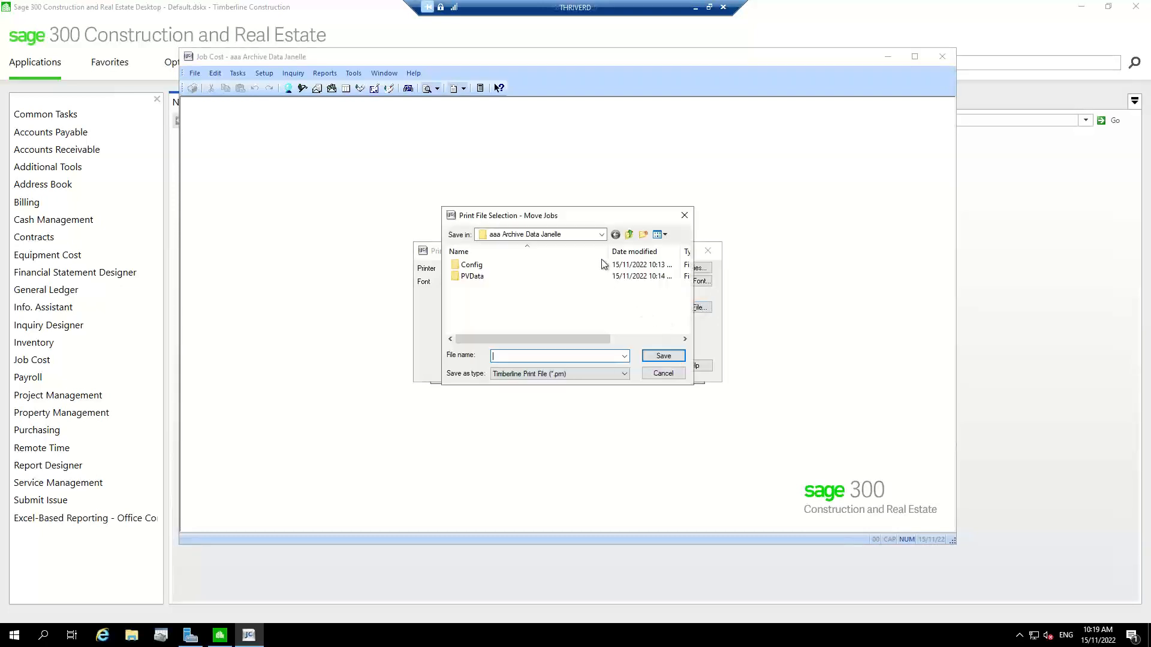
{"action": "left_click", "coordinate": [601, 234]}
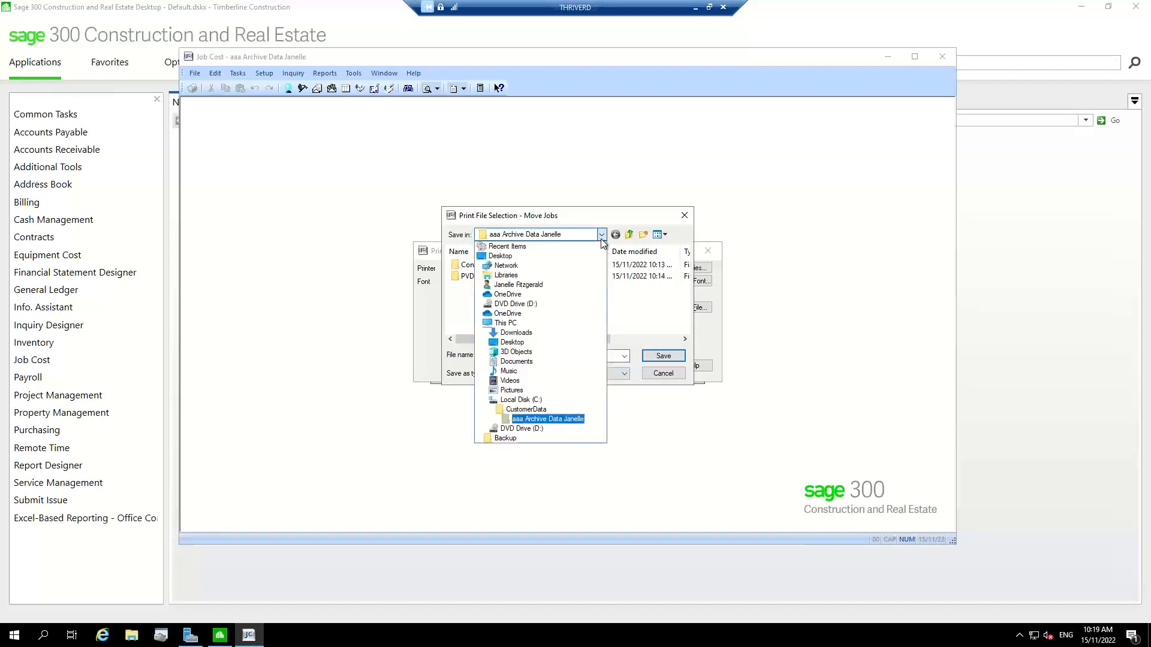
{"action": "left_click", "coordinate": [555, 254]}
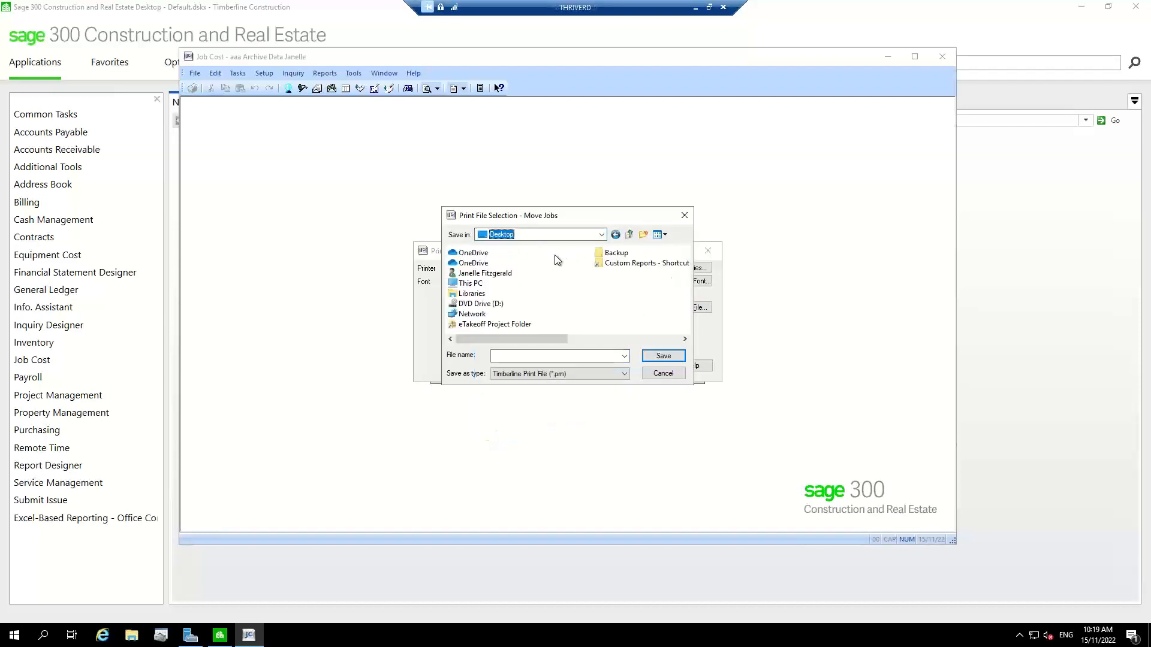
{"action": "left_click", "coordinate": [557, 355]}
{"action": "type", "text": "2"}
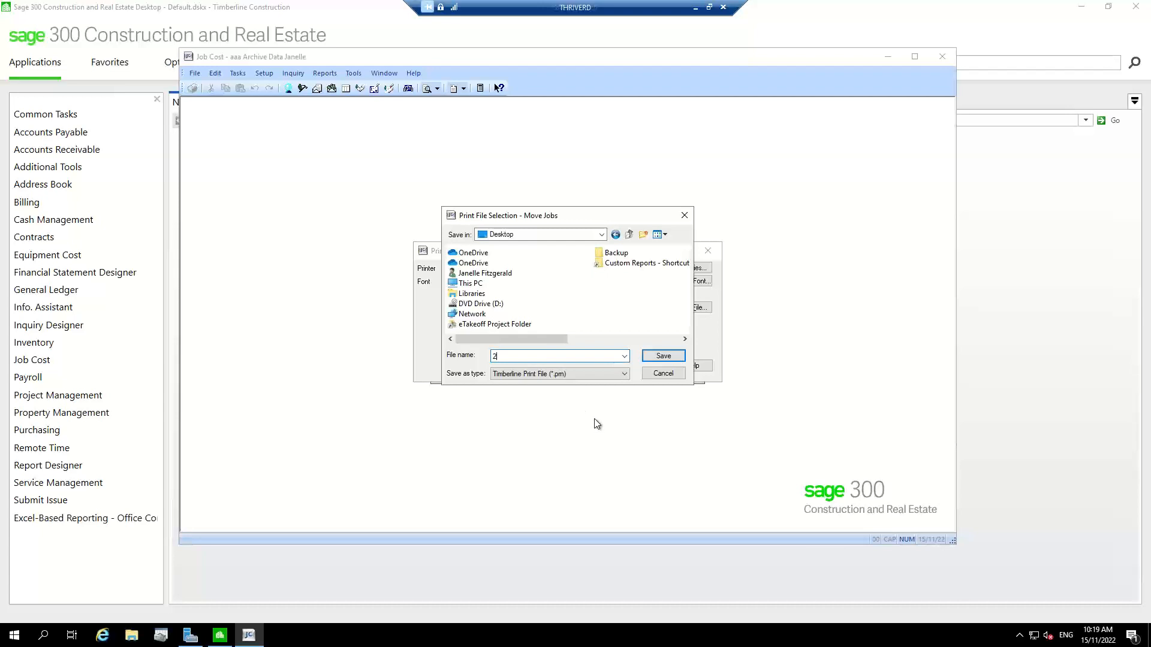
{"action": "left_click", "coordinate": [624, 376]}
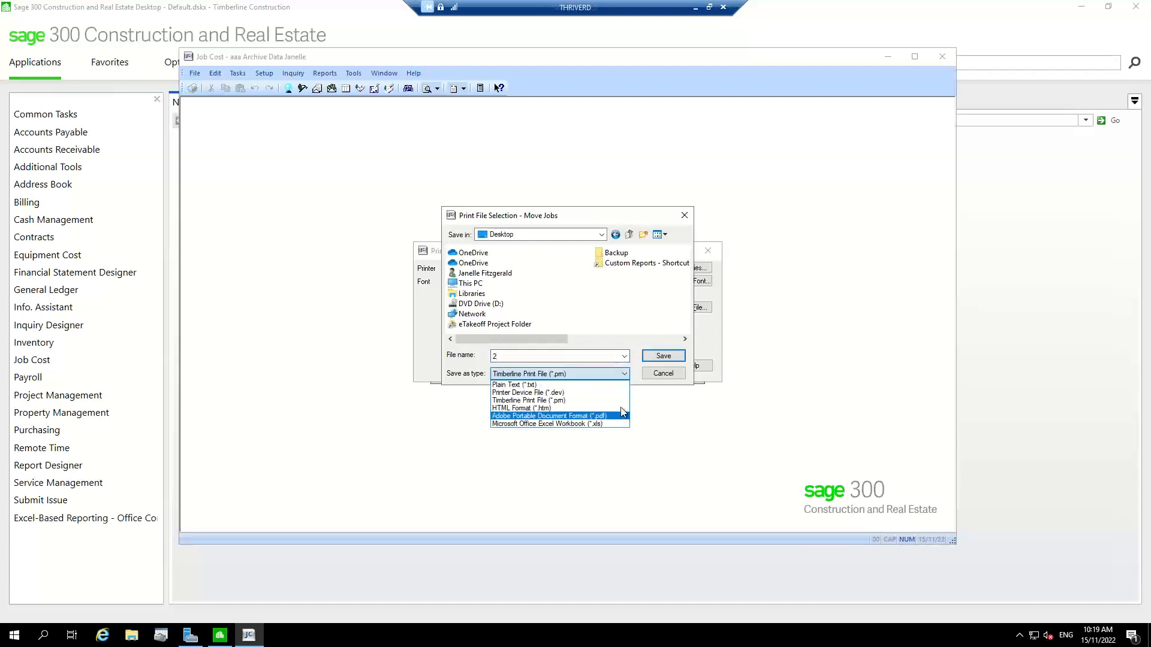
{"action": "left_click", "coordinate": [622, 415]}
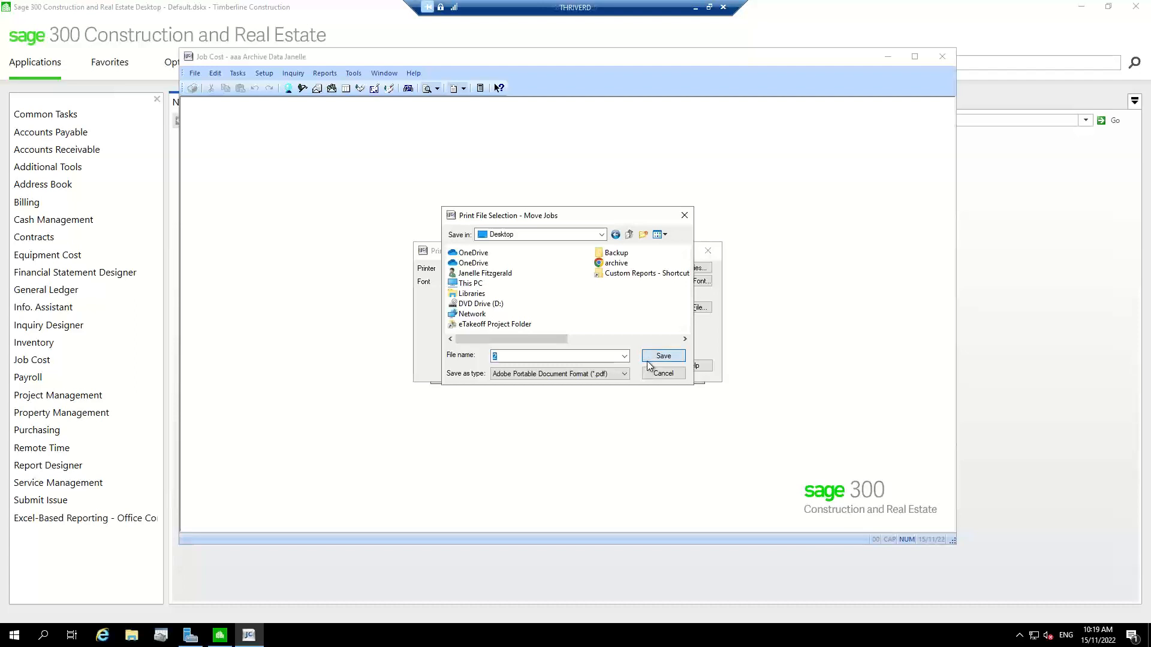
{"action": "left_click", "coordinate": [646, 360]}
{"action": "left_click", "coordinate": [603, 365]}
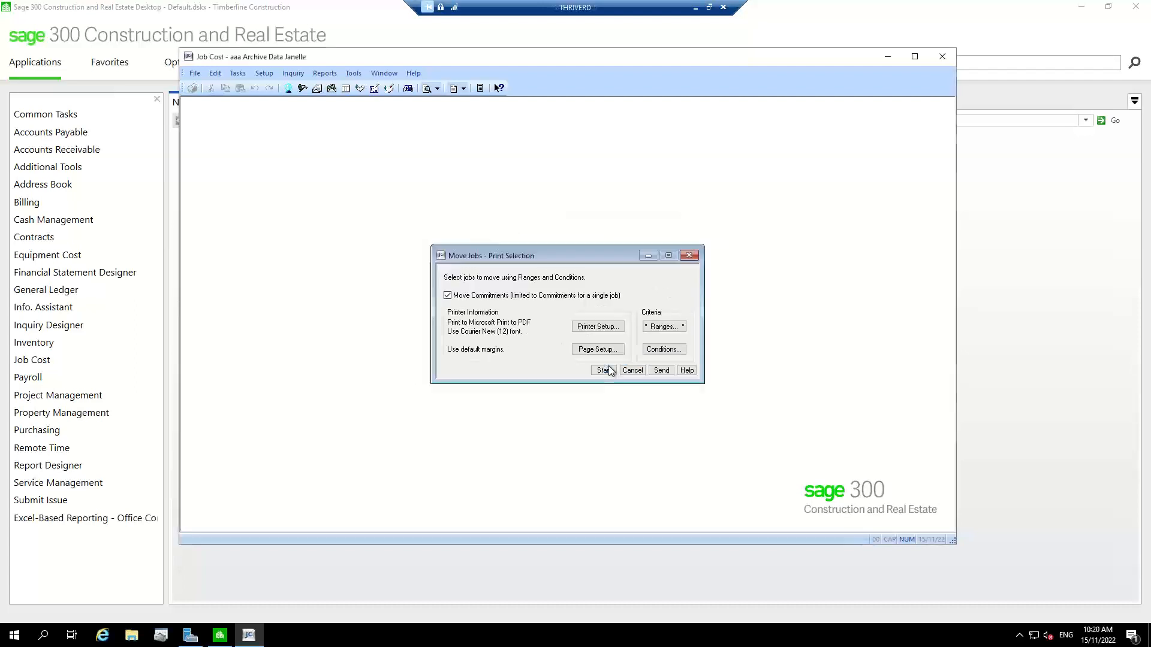
{"action": "left_click", "coordinate": [603, 371]}
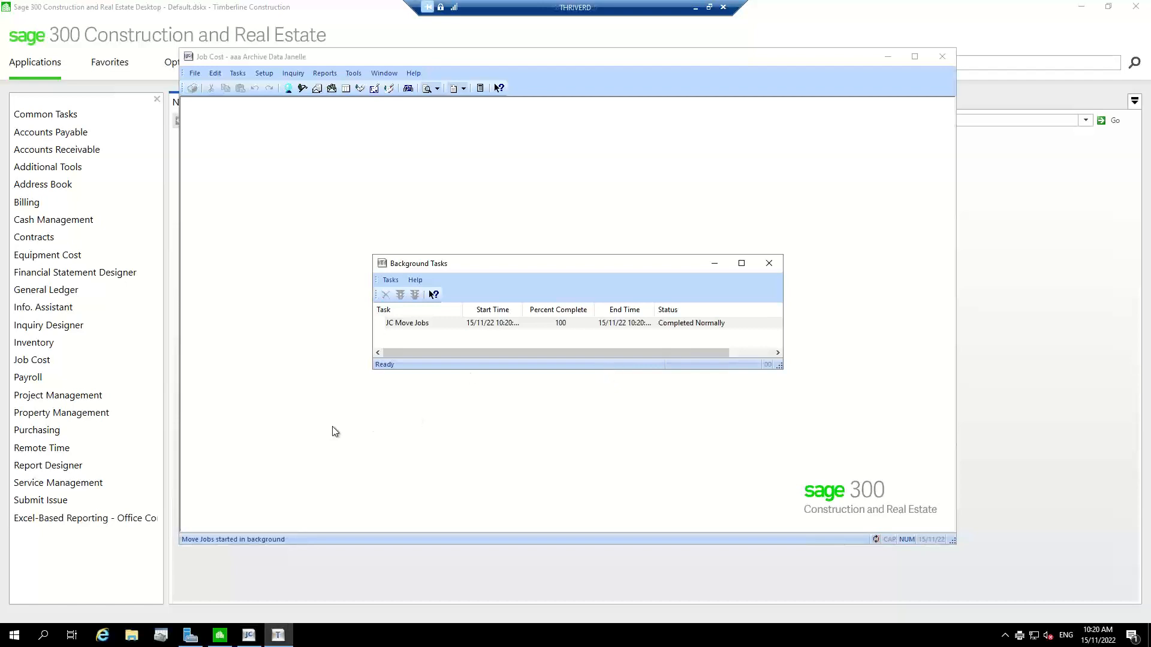
Switch Job Cost from the archive company to the Timberline Construction company.
{"action": "left_click", "coordinate": [288, 341]}
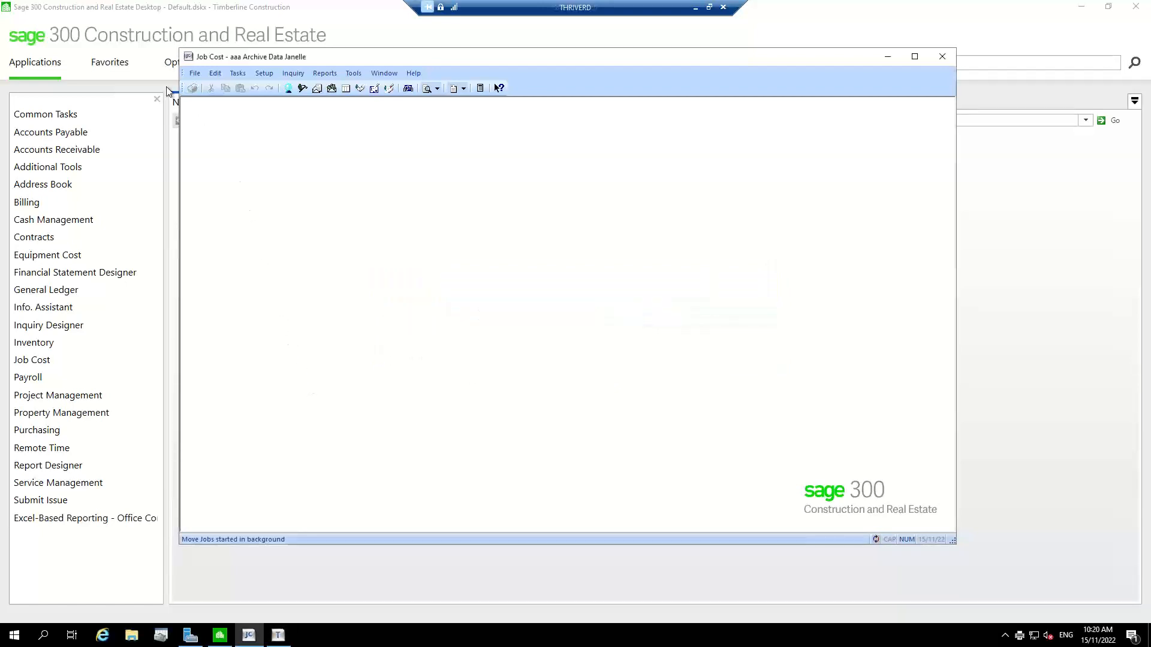
{"action": "left_click", "coordinate": [193, 74]}
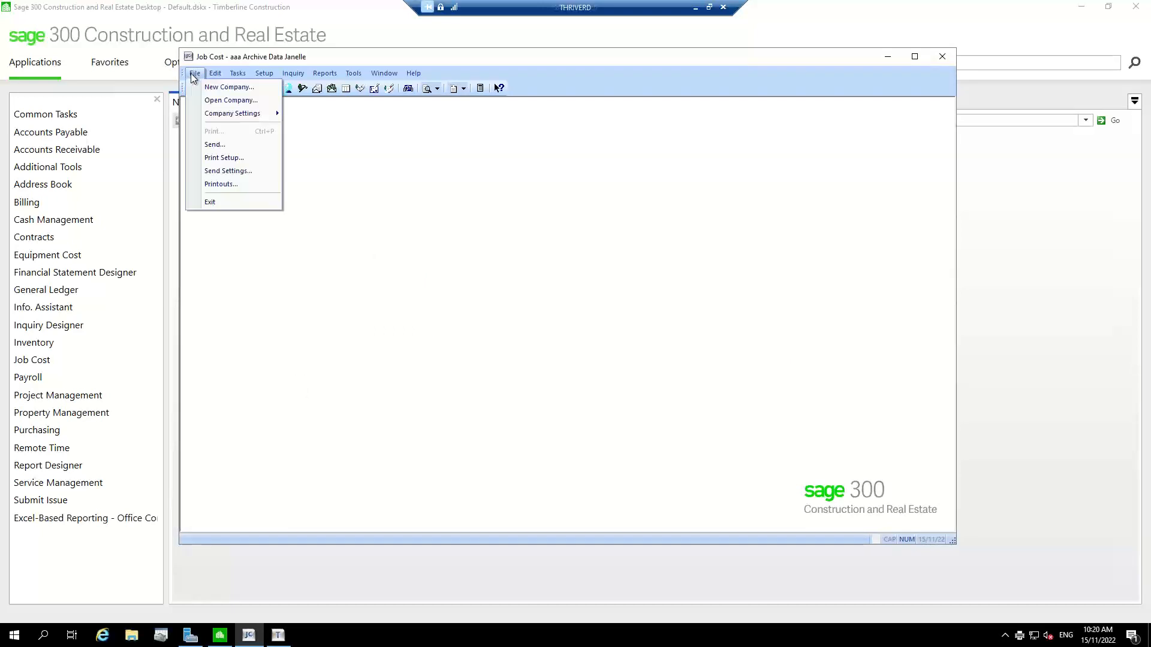
{"action": "left_click", "coordinate": [206, 101]}
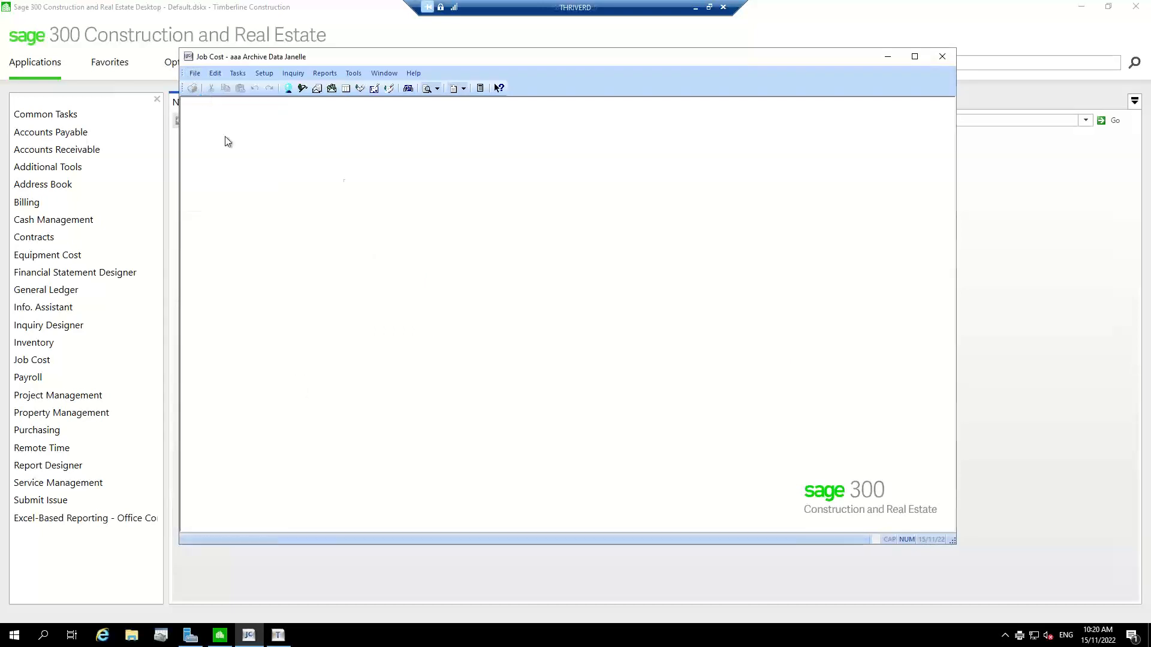
{"action": "left_click", "coordinate": [406, 321]}
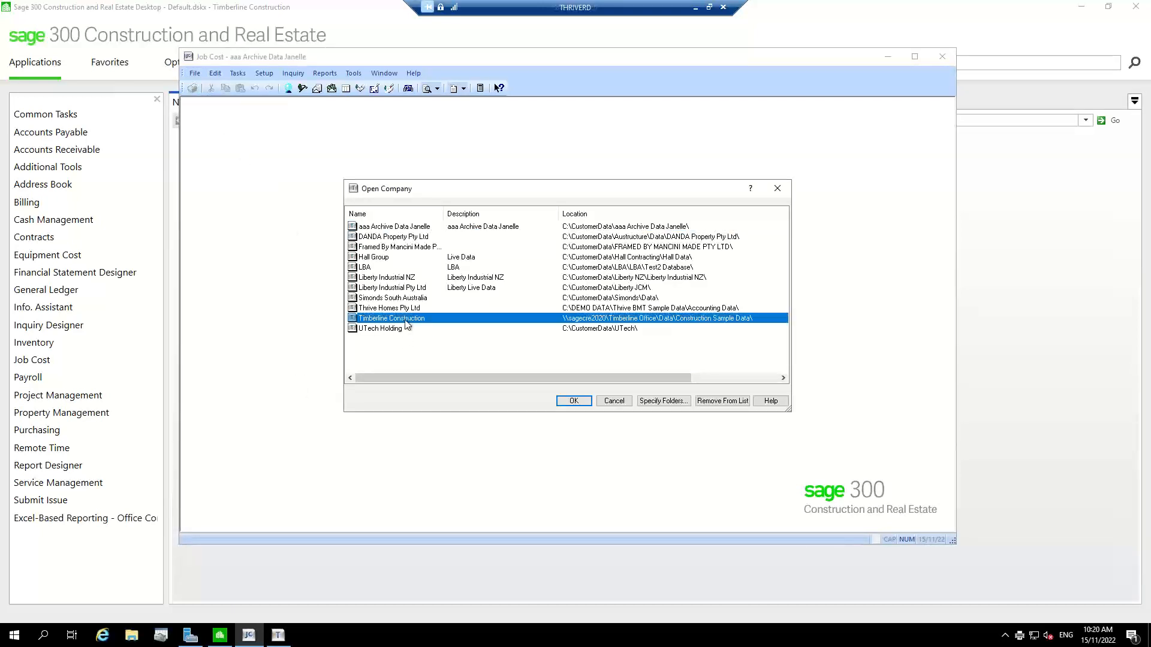
{"action": "left_click", "coordinate": [568, 402]}
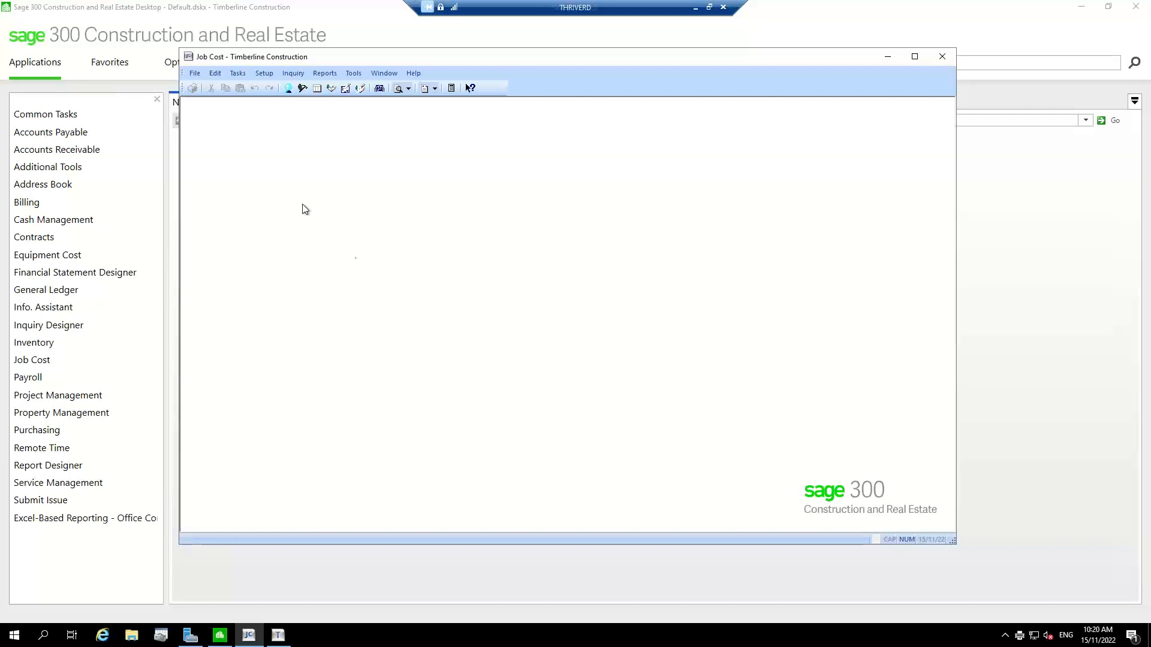
Open job 03-001 NW Food Warehouse in Job Setup.
{"action": "left_click", "coordinate": [265, 73]}
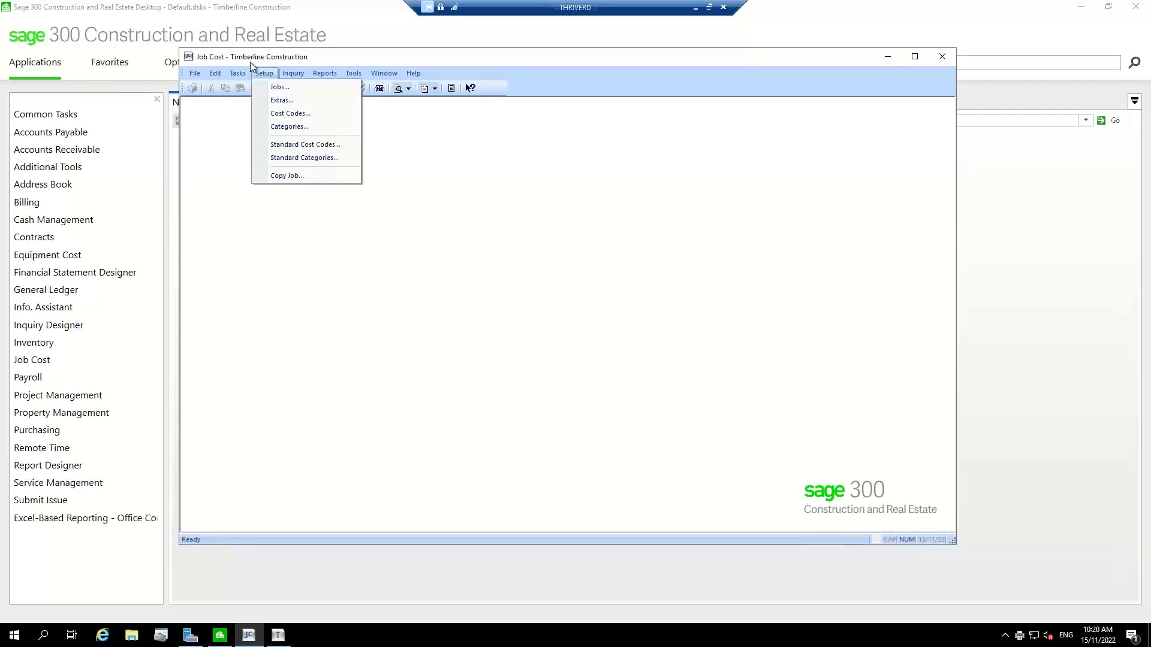
{"action": "left_click", "coordinate": [269, 71]}
{"action": "left_click", "coordinate": [270, 72]}
{"action": "left_click", "coordinate": [278, 82]}
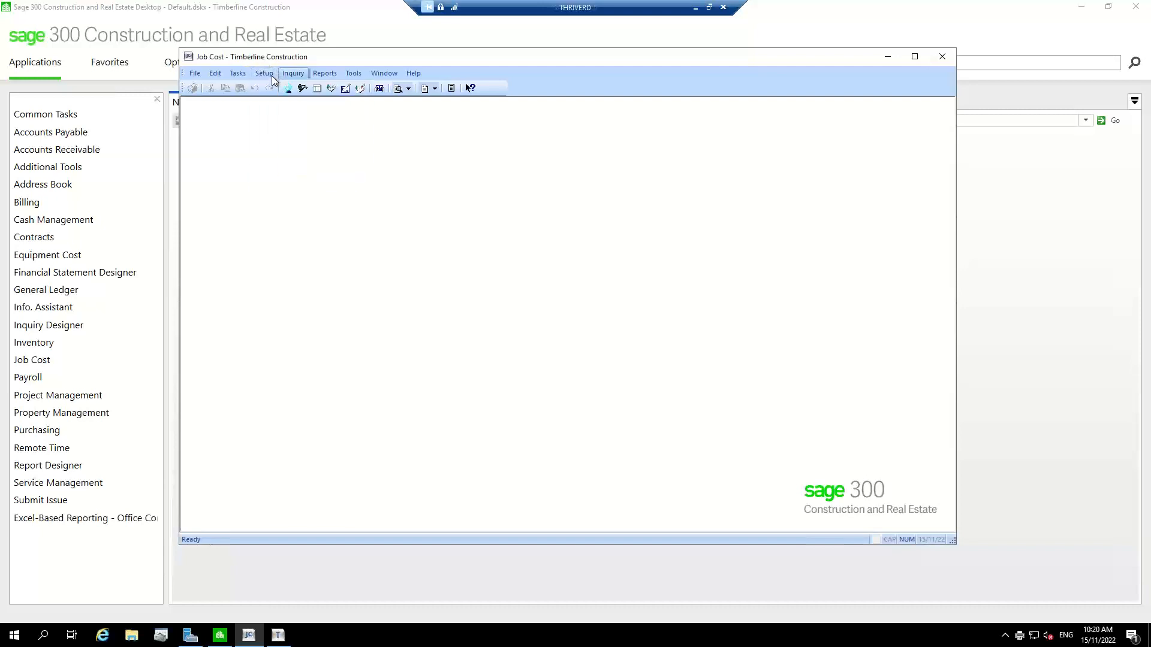
{"action": "left_click", "coordinate": [265, 74]}
{"action": "left_click", "coordinate": [269, 90]}
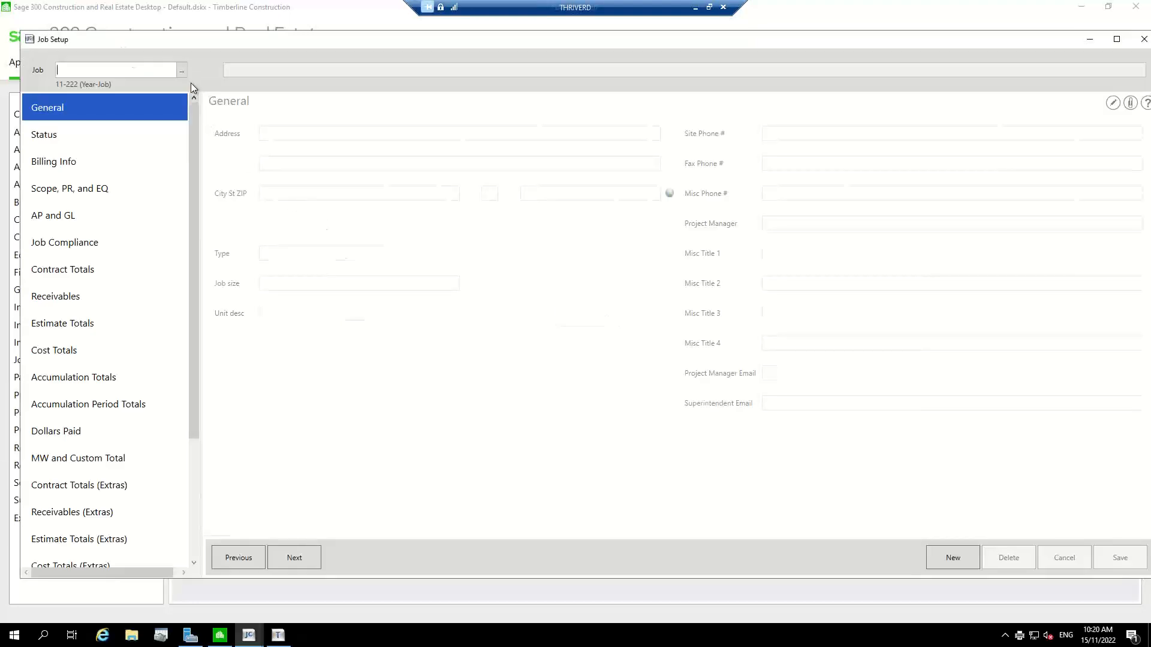
{"action": "left_click", "coordinate": [182, 70]}
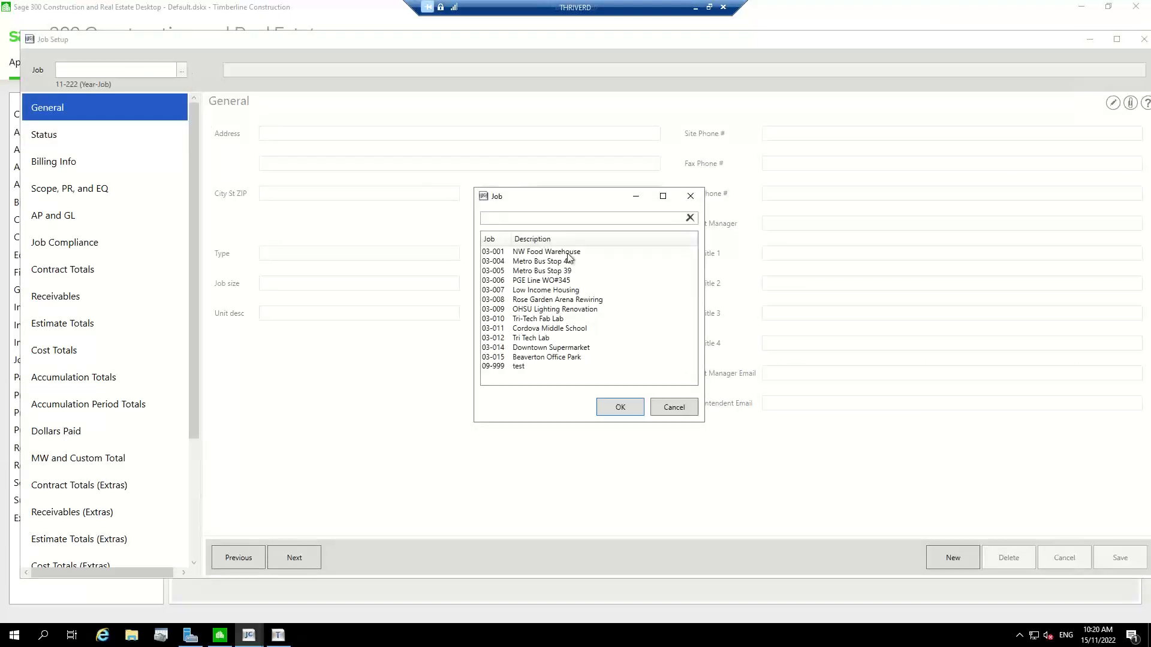
{"action": "left_click", "coordinate": [569, 365]}
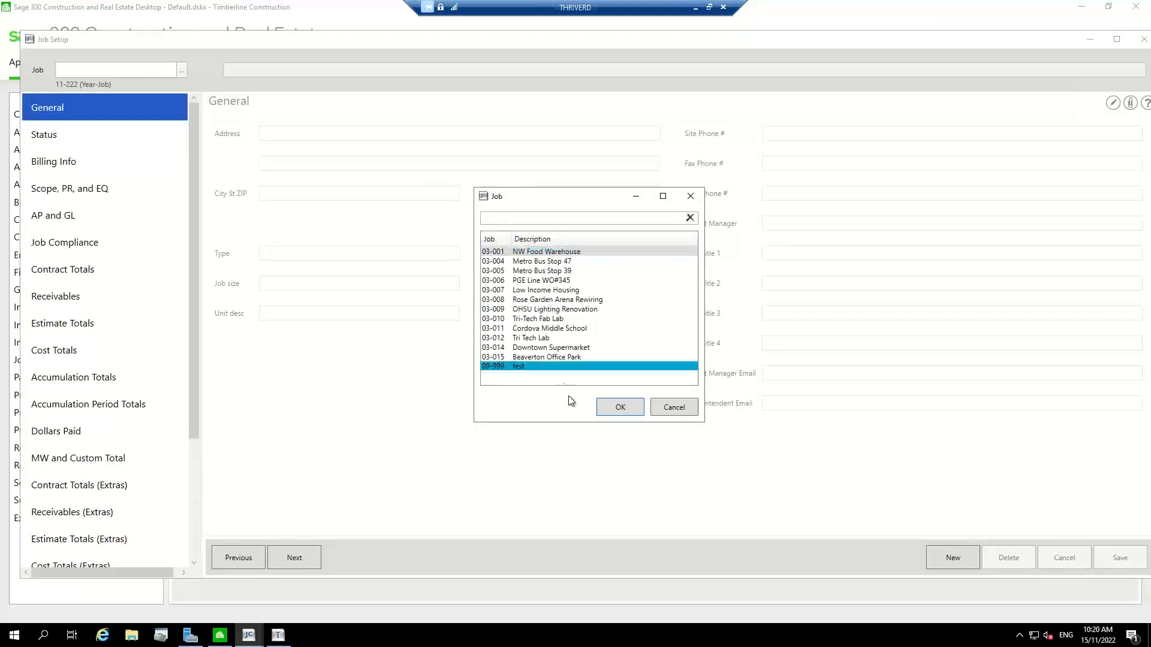
{"action": "left_click", "coordinate": [613, 408]}
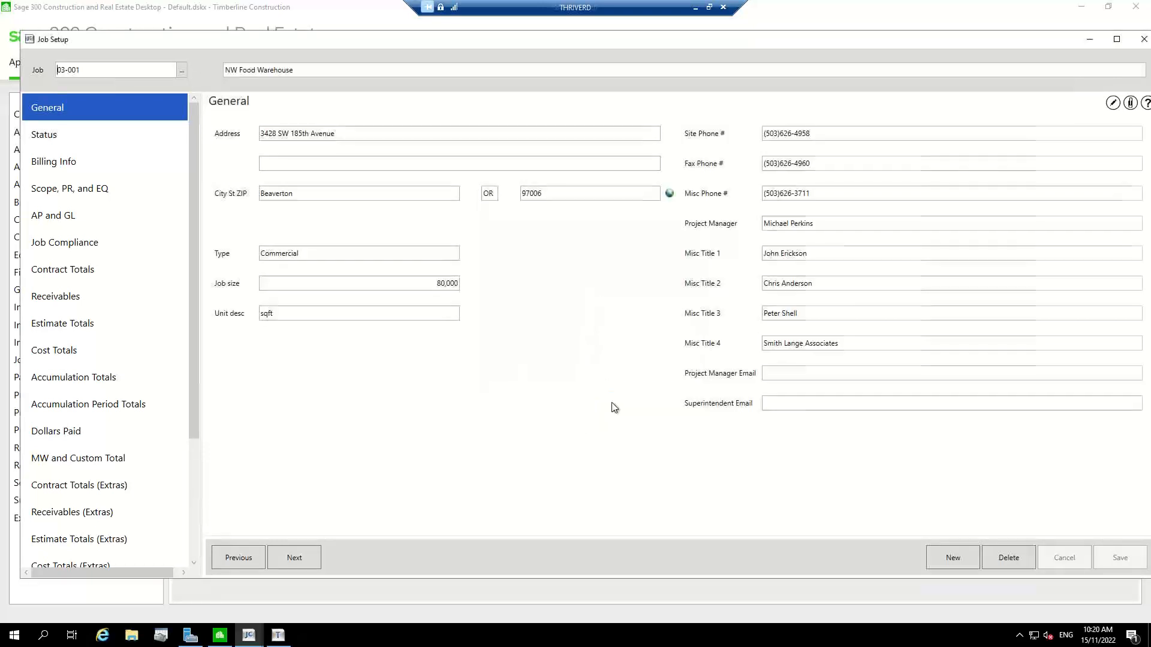
Review the job's cost totals and accumulation totals, and clear away Job Setup, Background Tasks and Job Cost.
{"action": "left_click", "coordinate": [77, 350]}
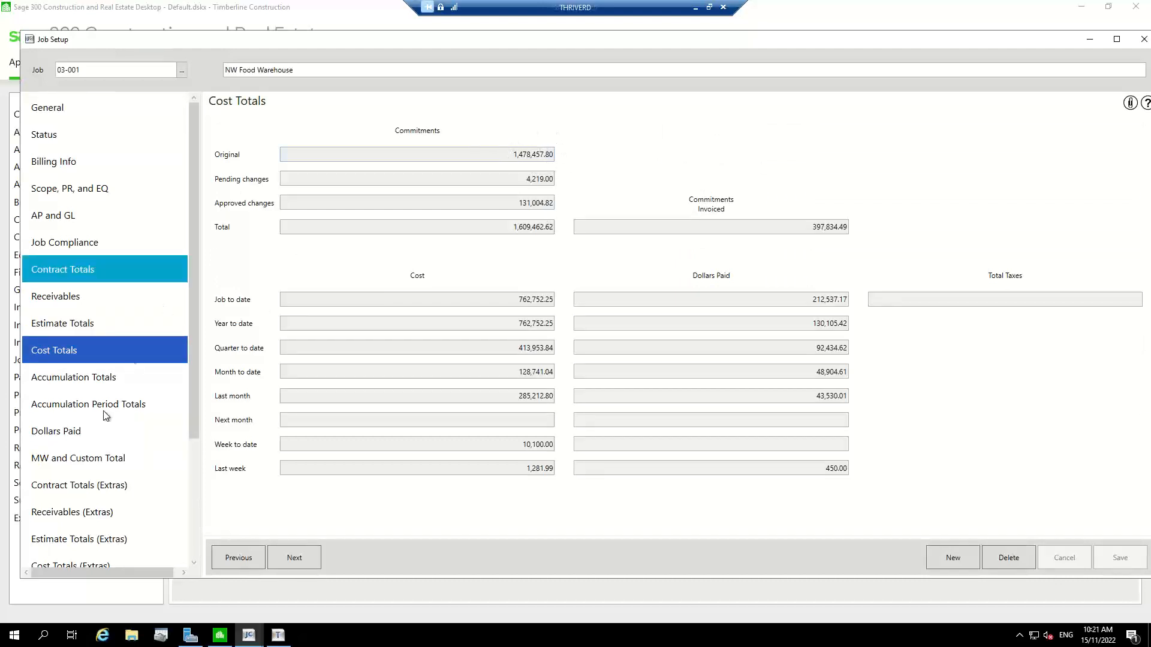
{"action": "left_click", "coordinate": [70, 382]}
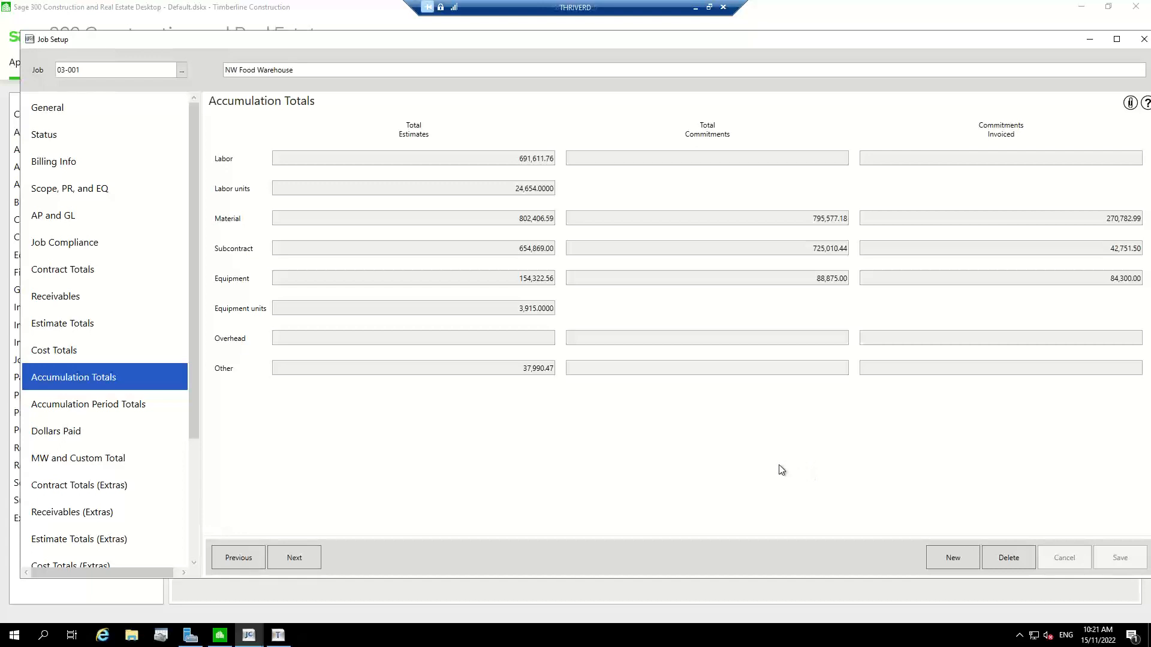
{"action": "left_click", "coordinate": [1145, 39]}
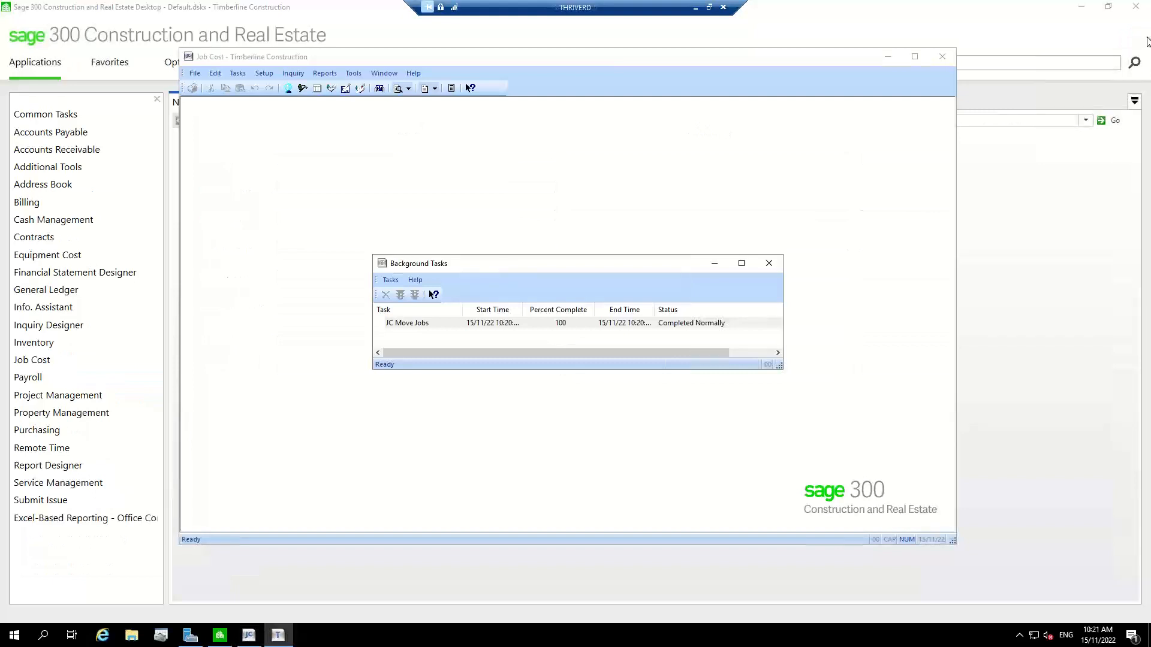
{"action": "left_click", "coordinate": [767, 265]}
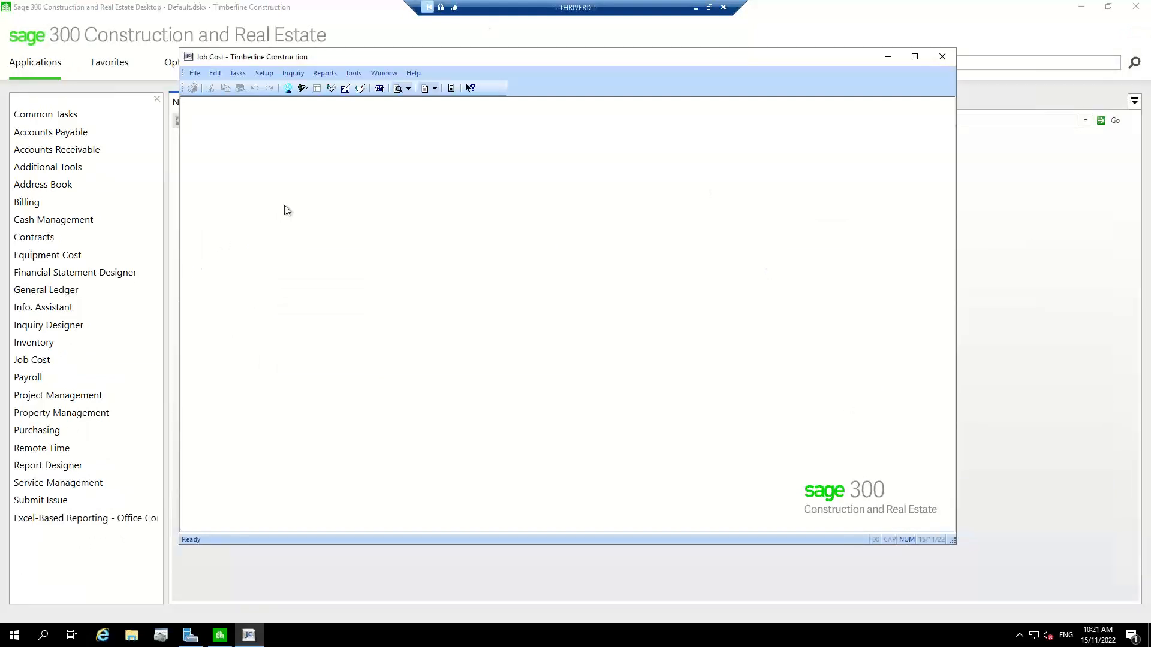
{"action": "left_click", "coordinate": [887, 58]}
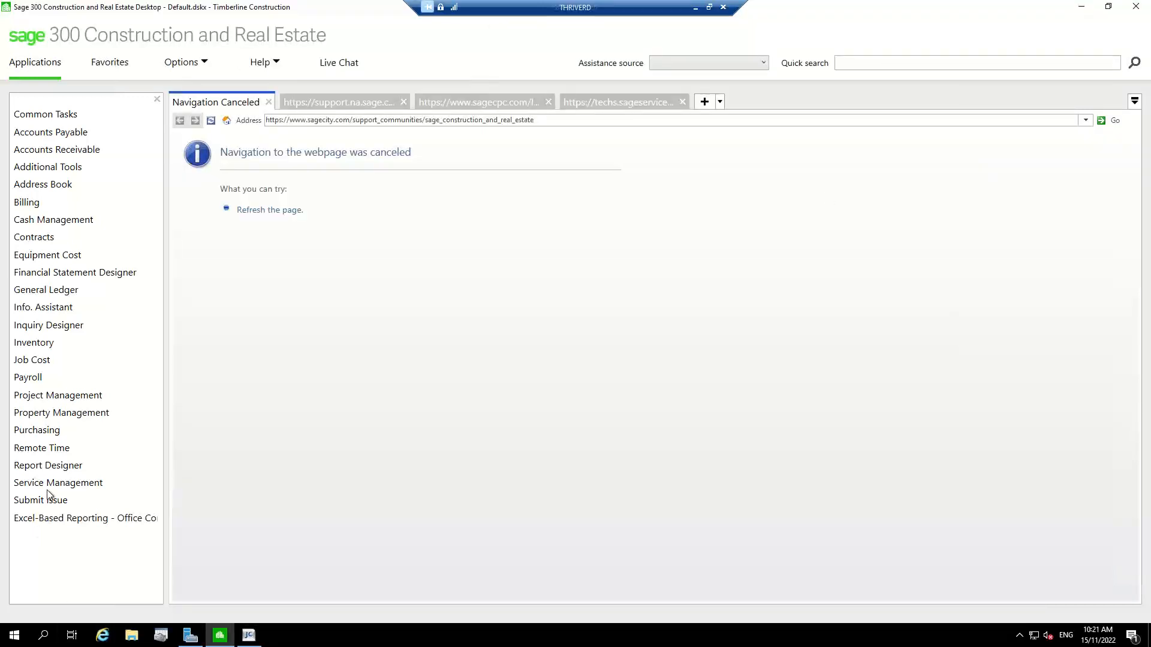
Start Payroll's Move Employees and create a MASTER destination file in the archive company's folder under C:\CustomerData.
{"action": "left_click", "coordinate": [37, 378]}
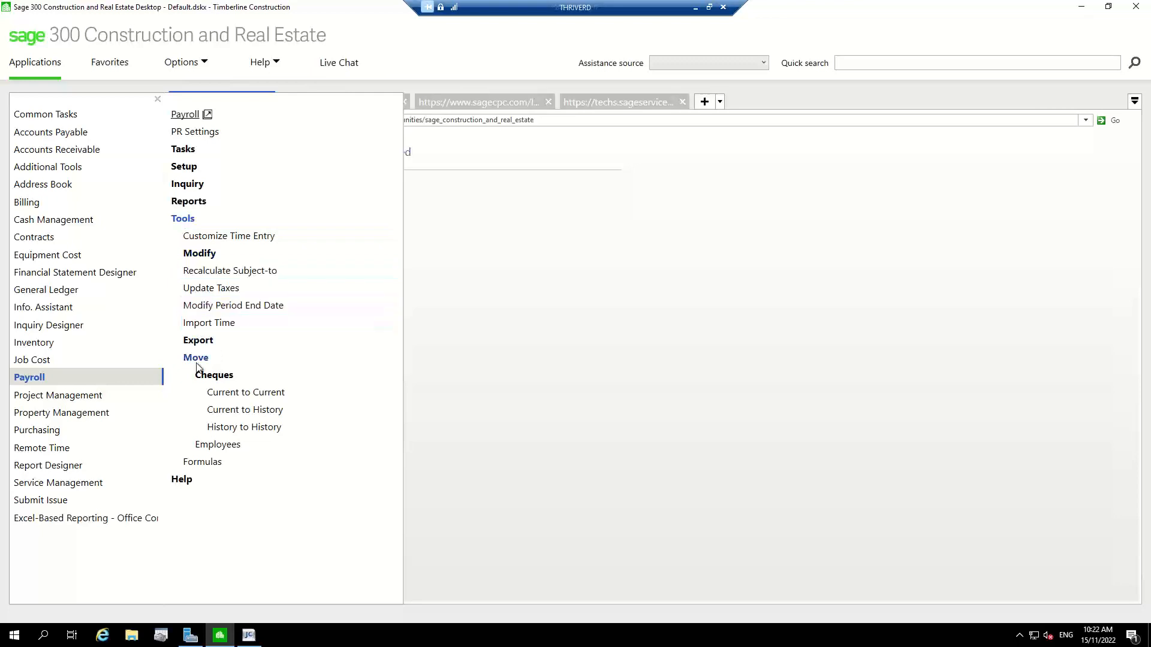
{"action": "left_click", "coordinate": [218, 445]}
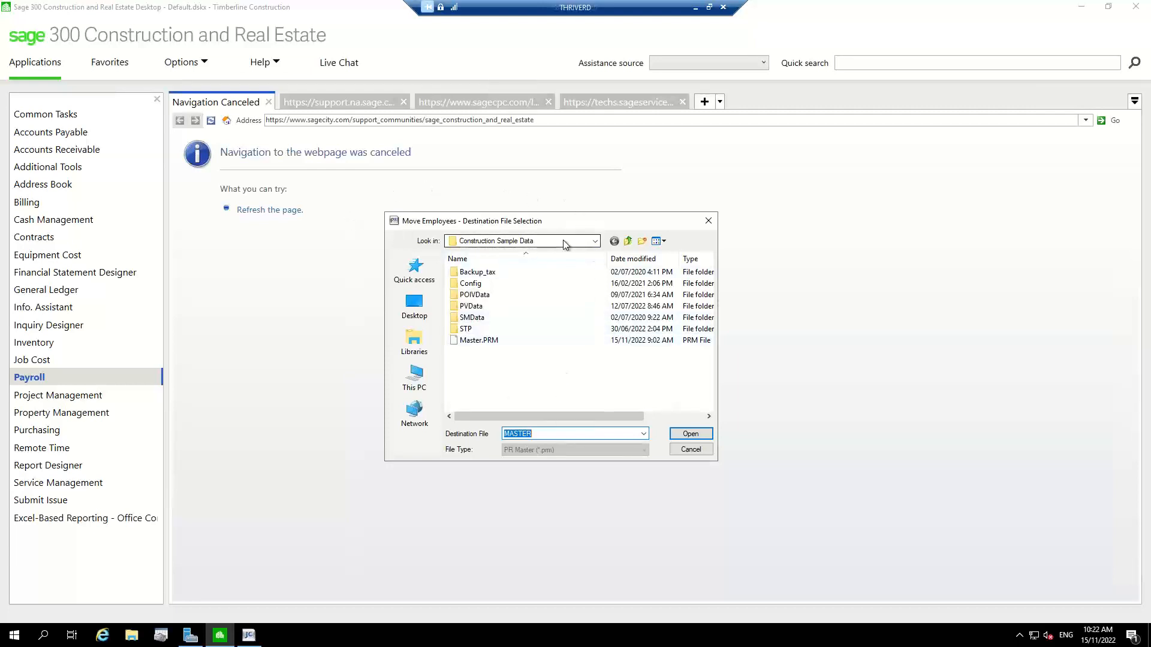
{"action": "left_click", "coordinate": [593, 241]}
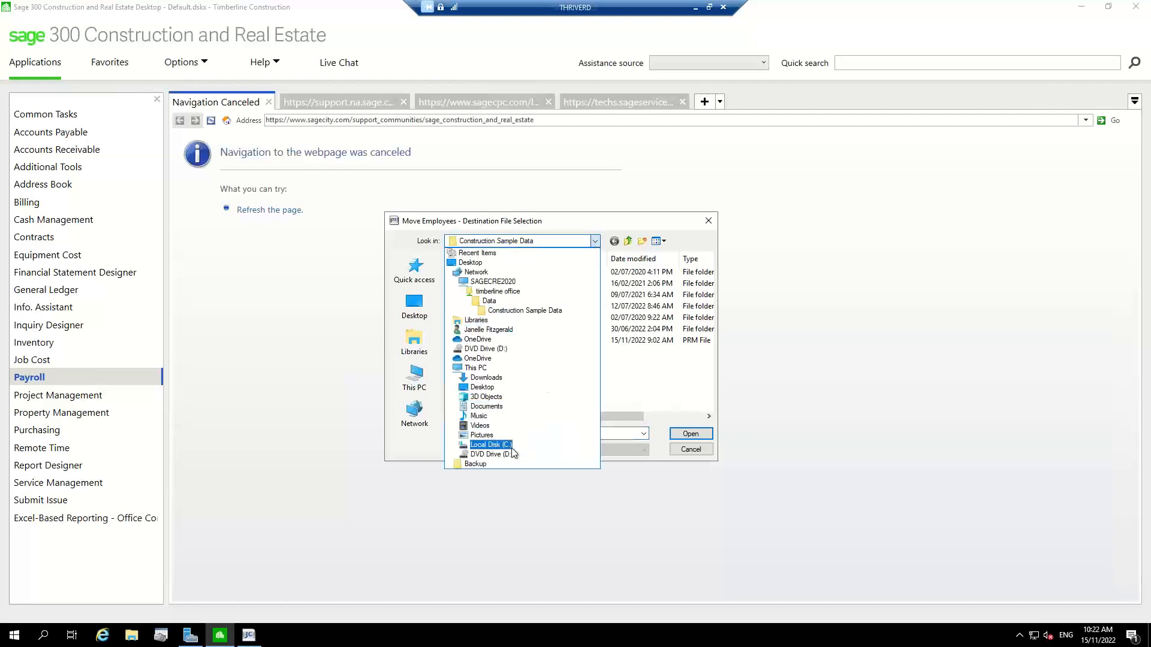
{"action": "left_click", "coordinate": [509, 444]}
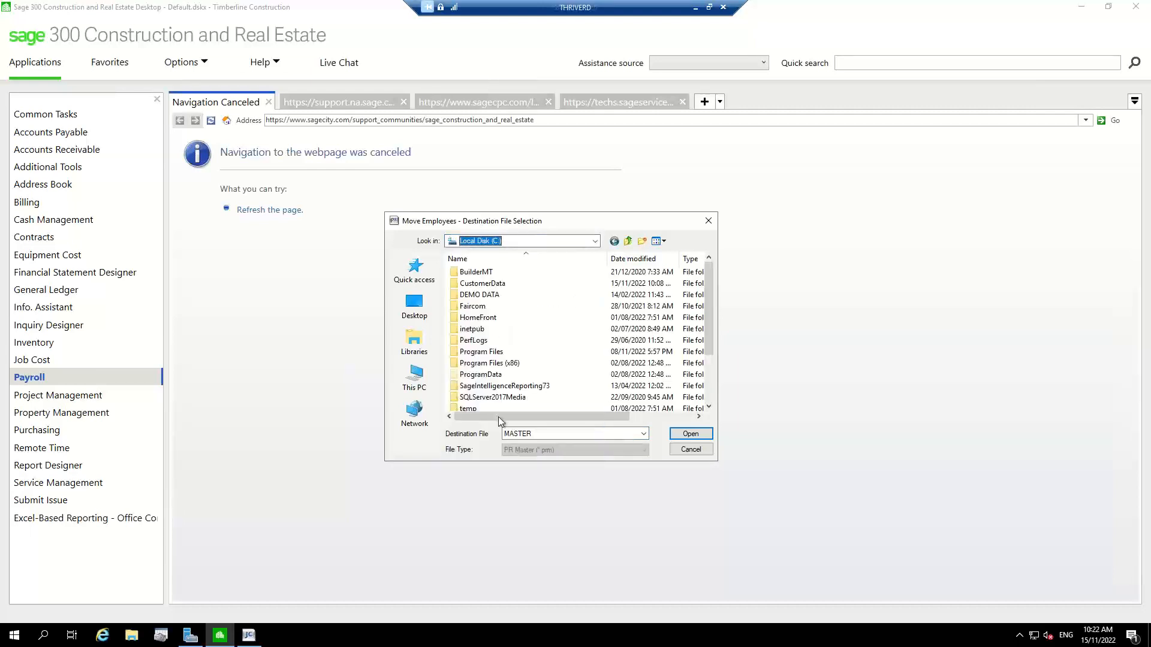
{"action": "left_click", "coordinate": [492, 284]}
{"action": "left_click", "coordinate": [492, 284]}
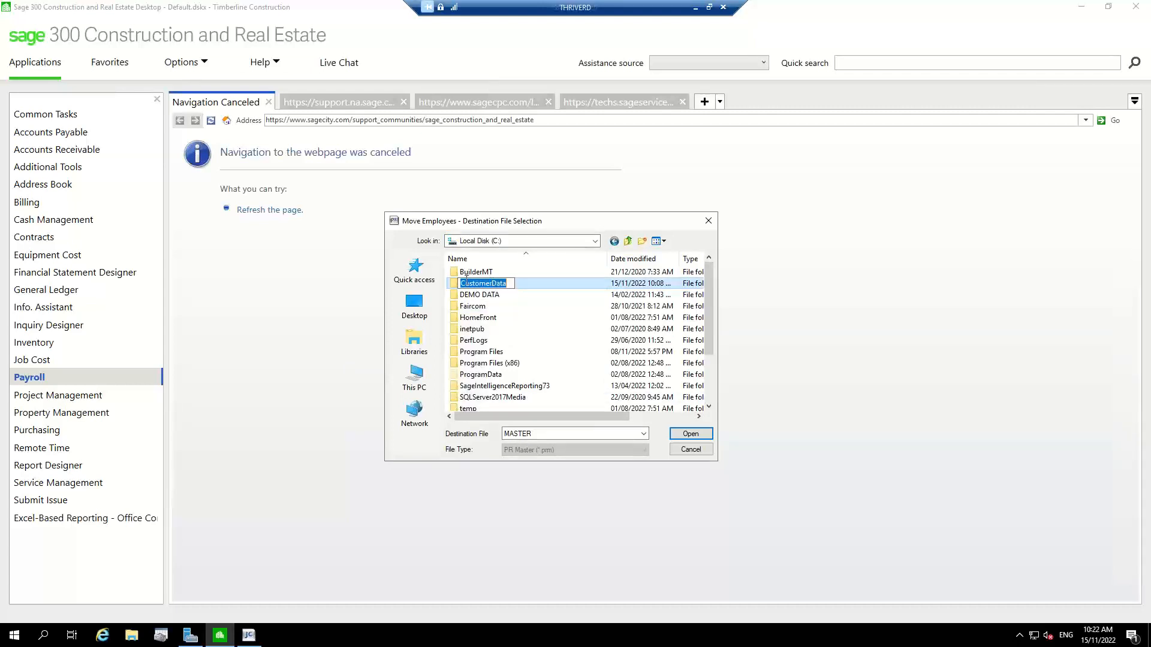
{"action": "left_click", "coordinate": [697, 435]}
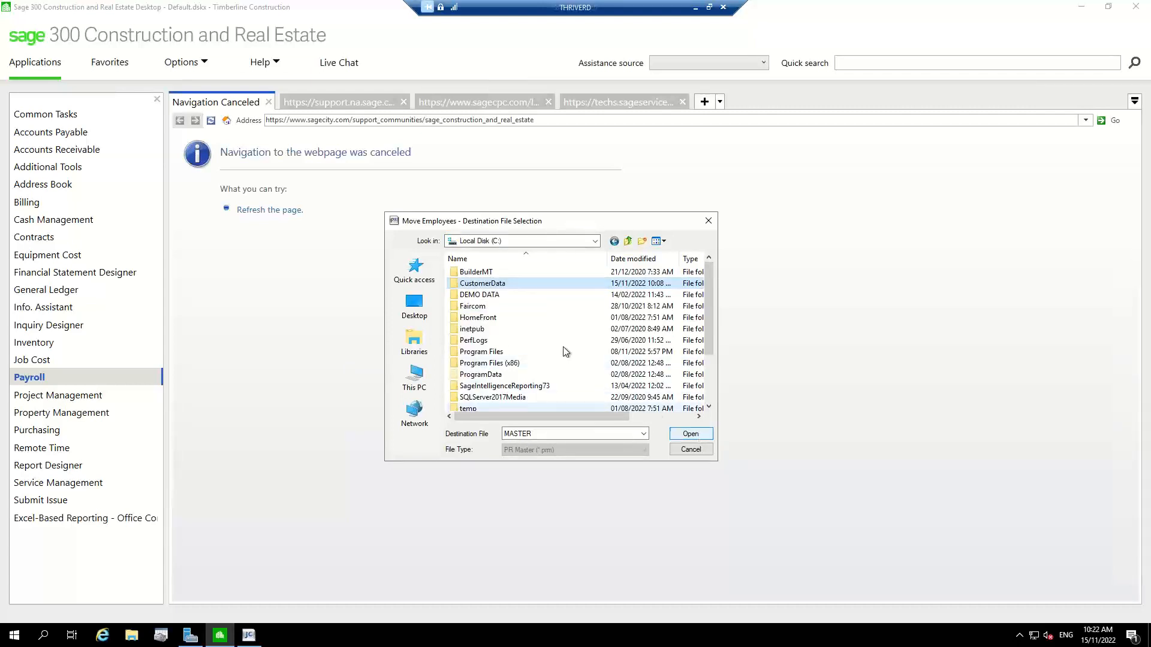
{"action": "double_click", "coordinate": [462, 283]}
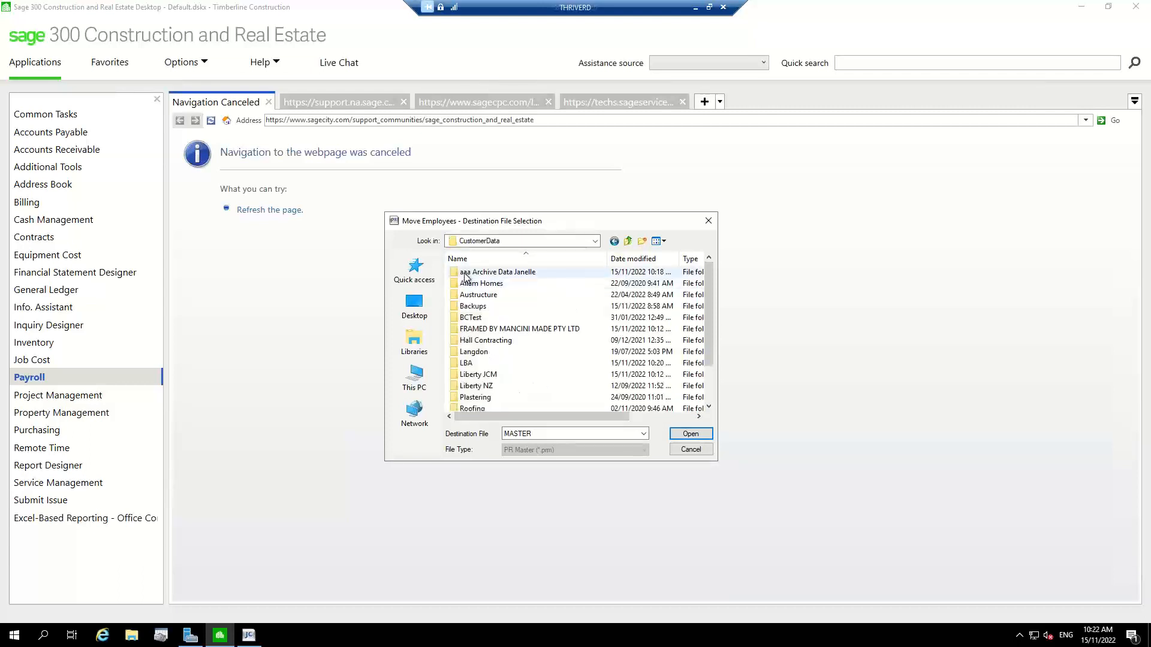
{"action": "left_click", "coordinate": [466, 274]}
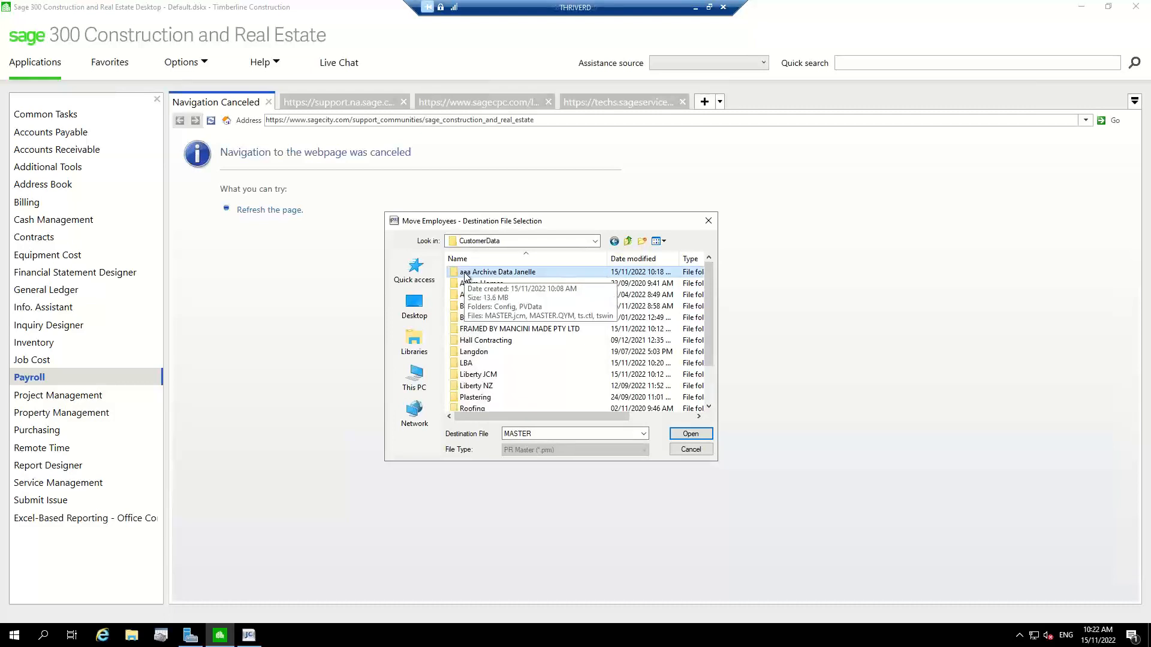
{"action": "left_click", "coordinate": [690, 434]}
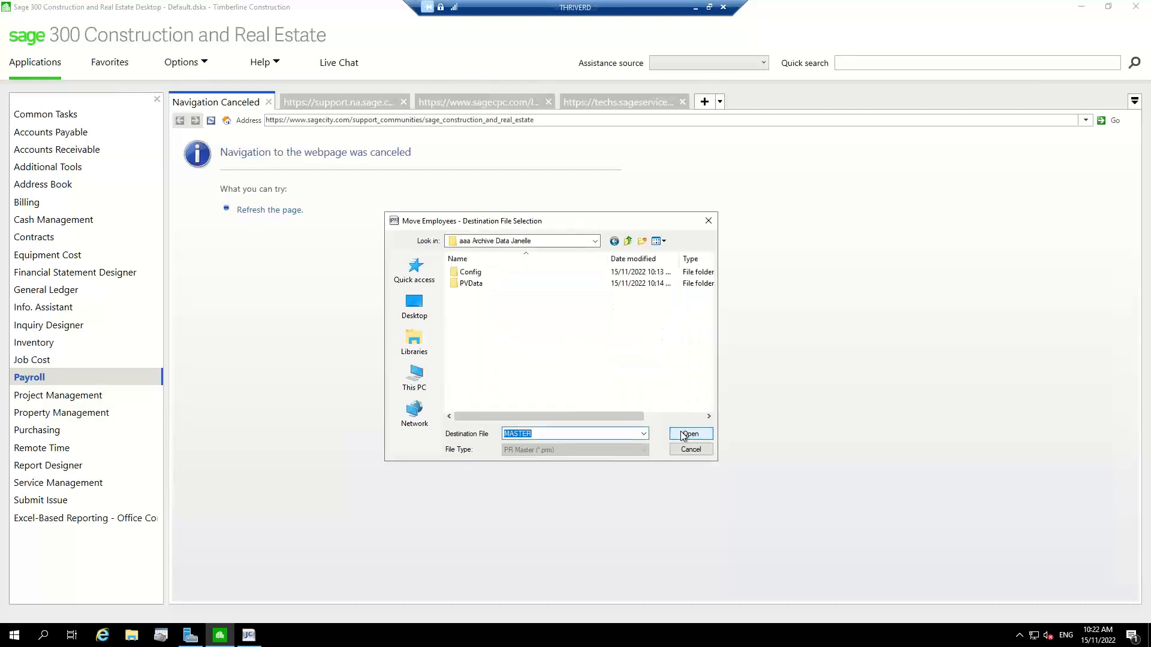
{"action": "left_click", "coordinate": [684, 434]}
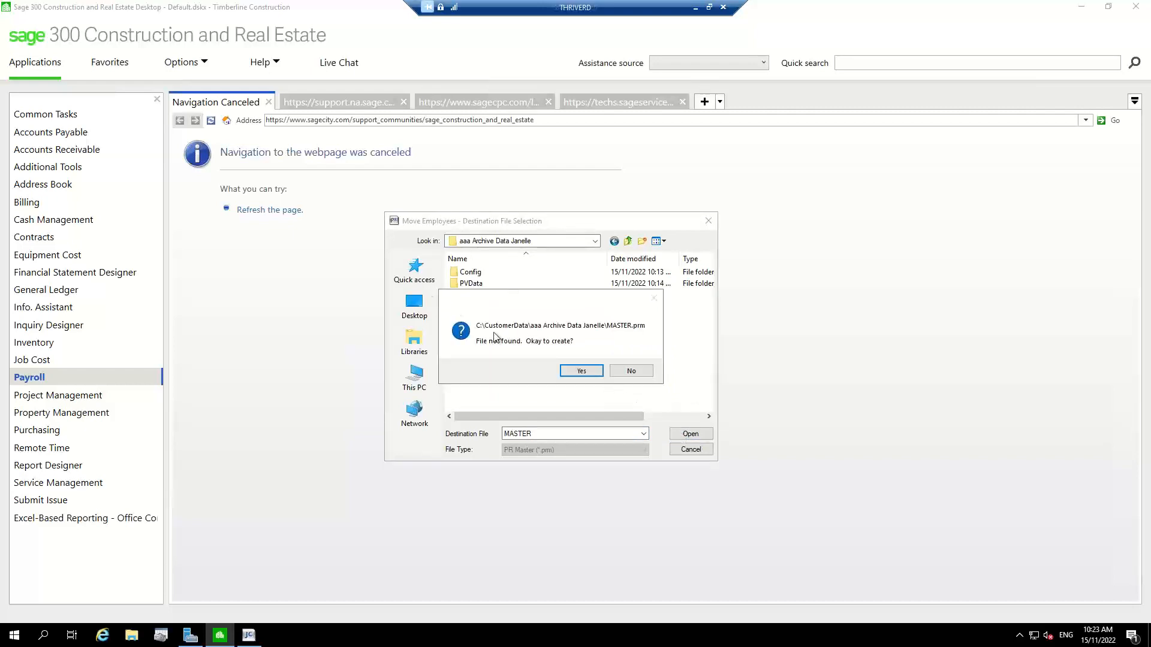
{"action": "left_click", "coordinate": [581, 372]}
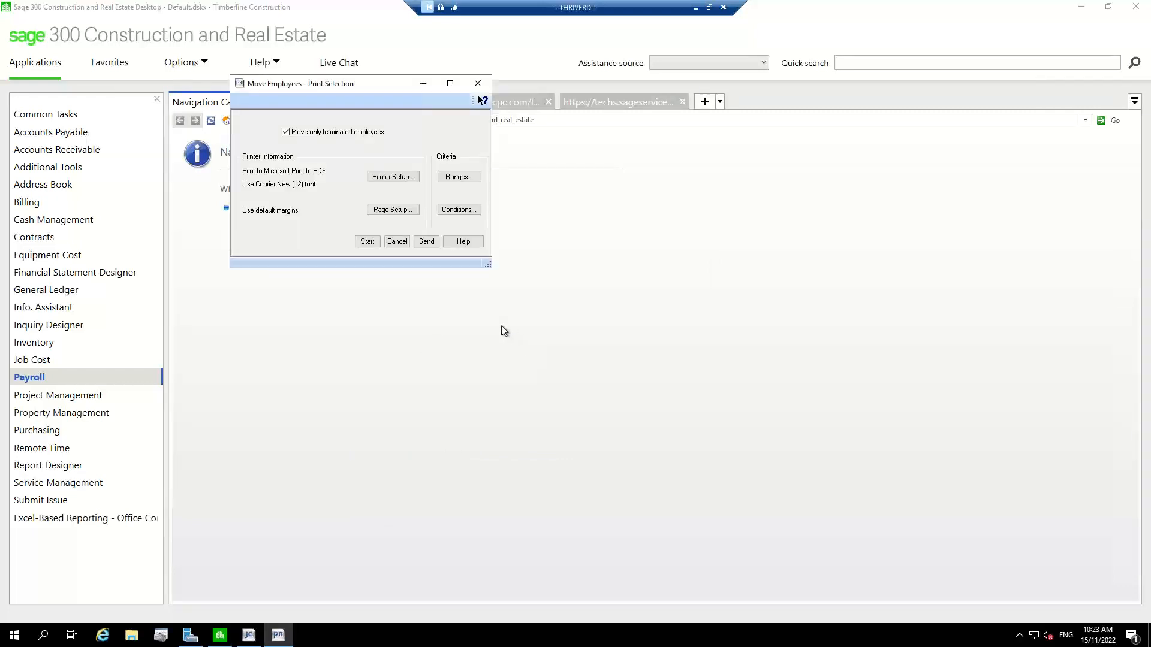
Turn off moving only terminated employees and limit the move to the second, third and seventh employees listed.
{"action": "left_click", "coordinate": [310, 138]}
{"action": "left_click", "coordinate": [457, 177]}
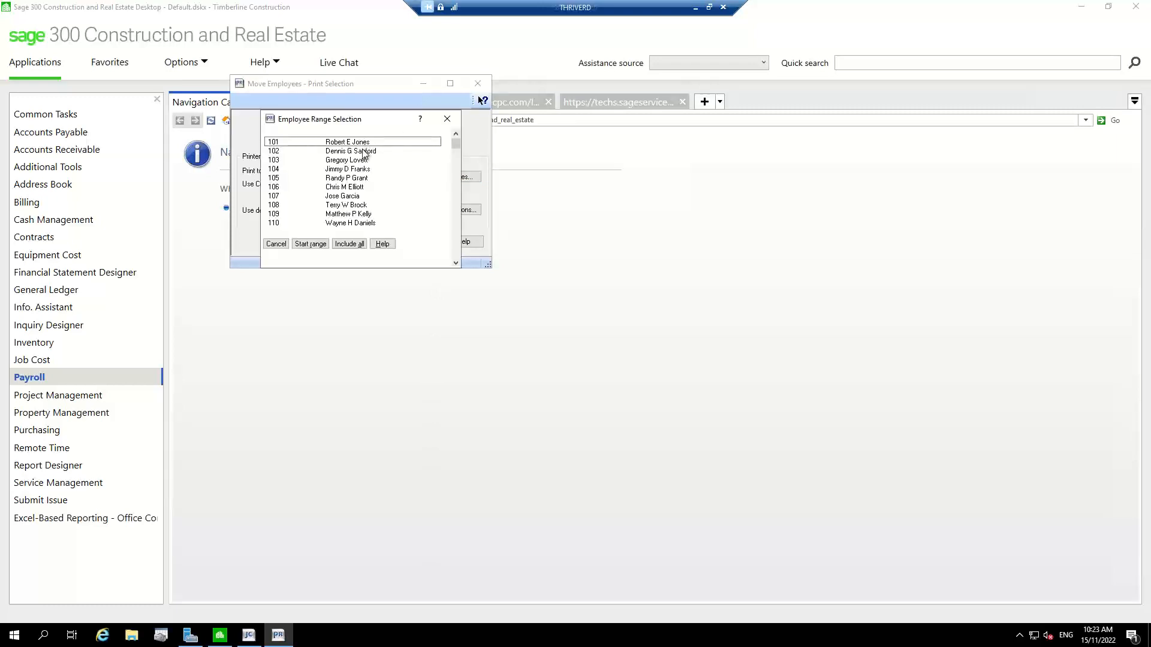
{"action": "left_click", "coordinate": [365, 151]}
{"action": "left_click", "coordinate": [362, 160]}
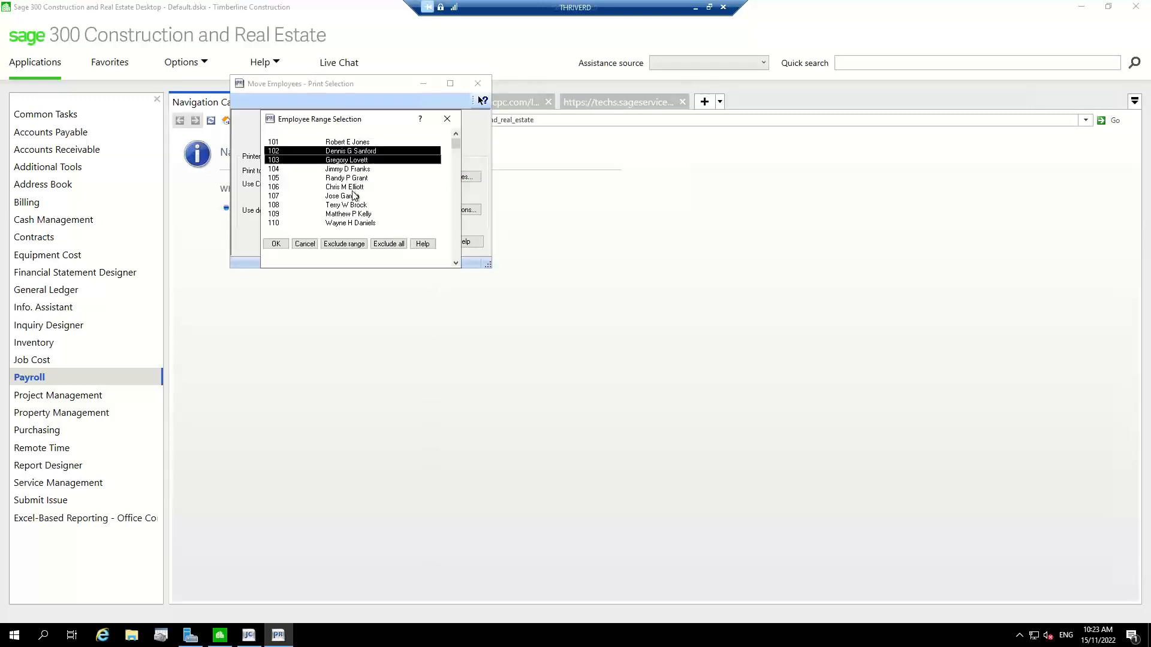
{"action": "left_click", "coordinate": [354, 196]}
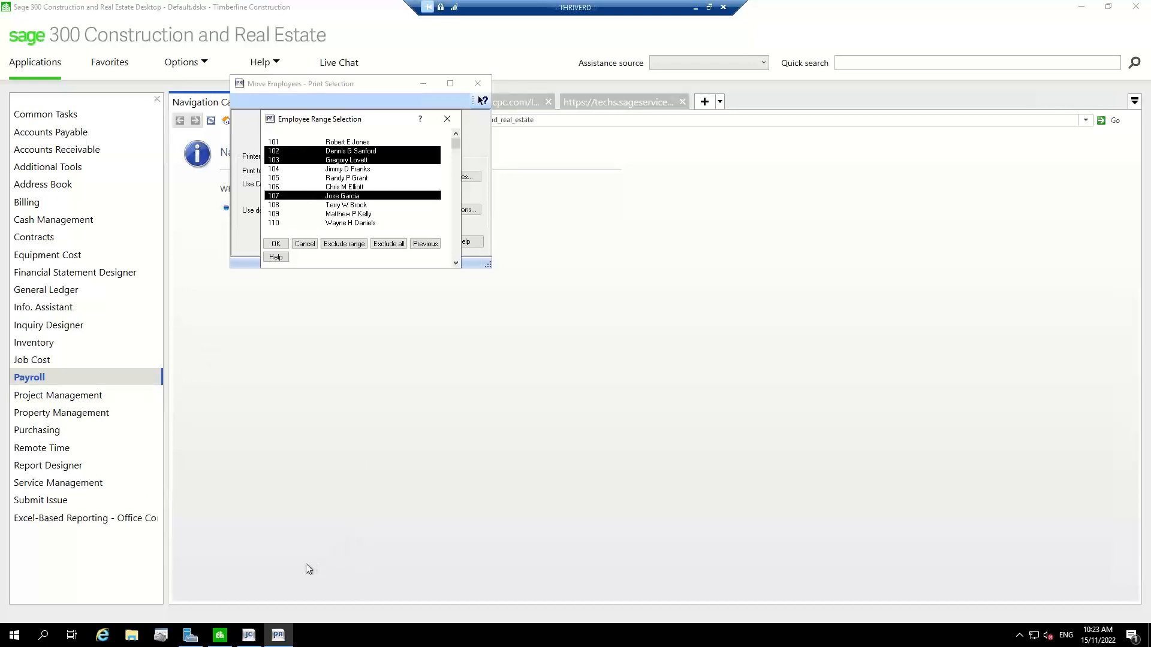
{"action": "left_click", "coordinate": [276, 244]}
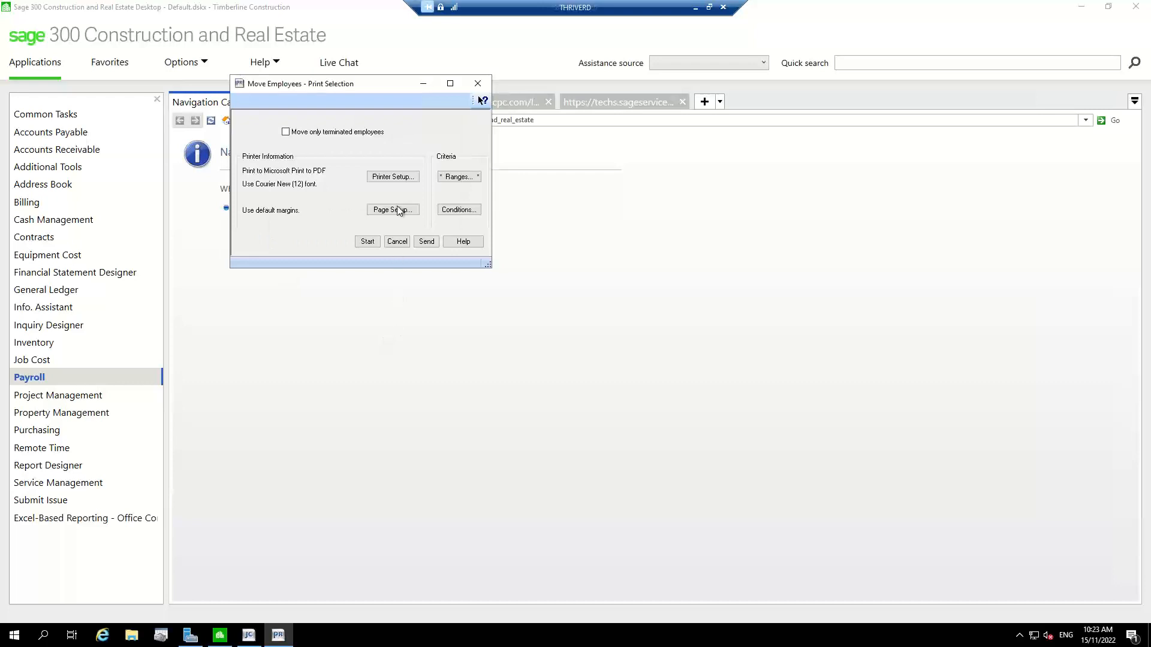
Send the Move Employees report to a PDF file named 3 on the Desktop and run the move.
{"action": "left_click", "coordinate": [397, 176]}
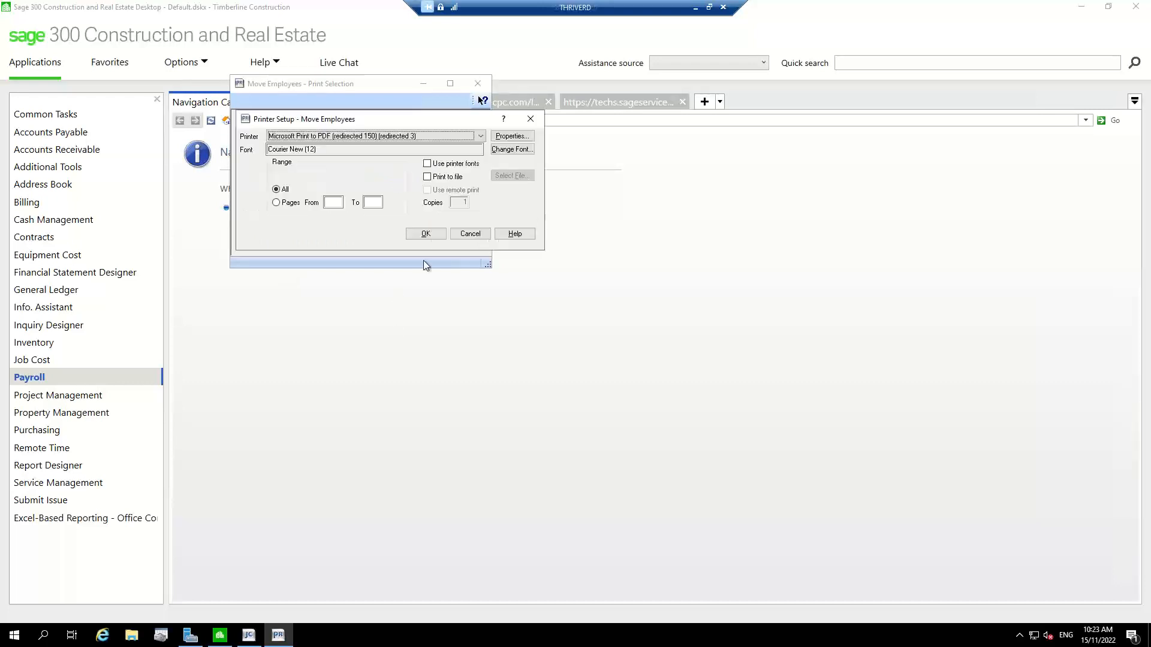
{"action": "left_click", "coordinate": [453, 179]}
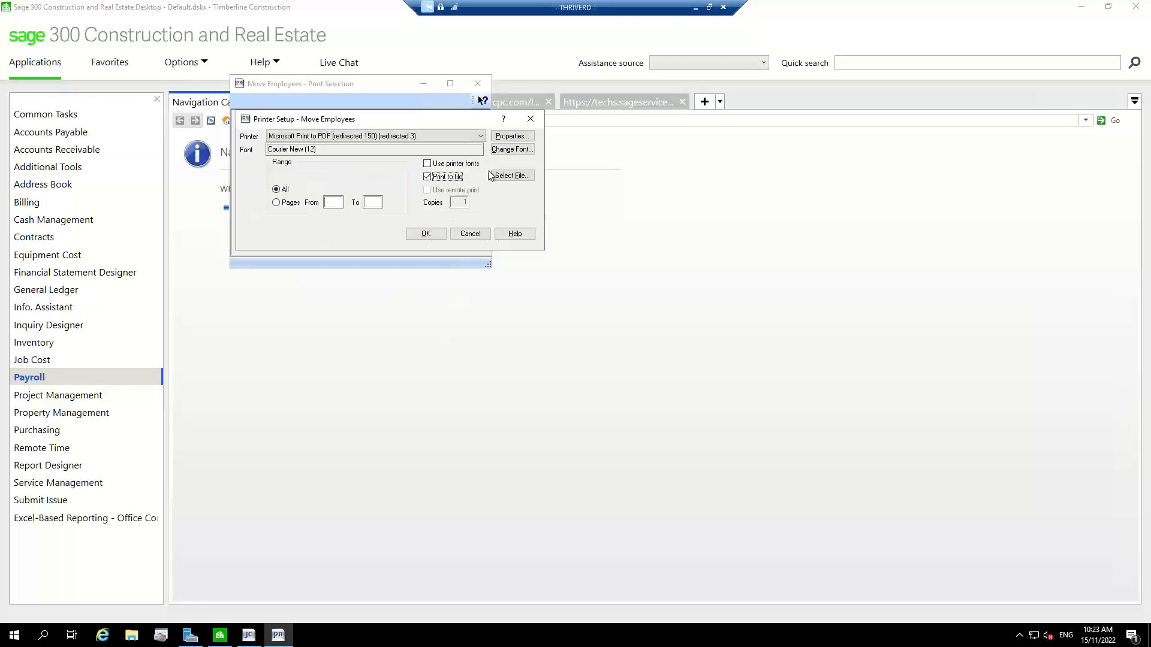
{"action": "left_click", "coordinate": [491, 175]}
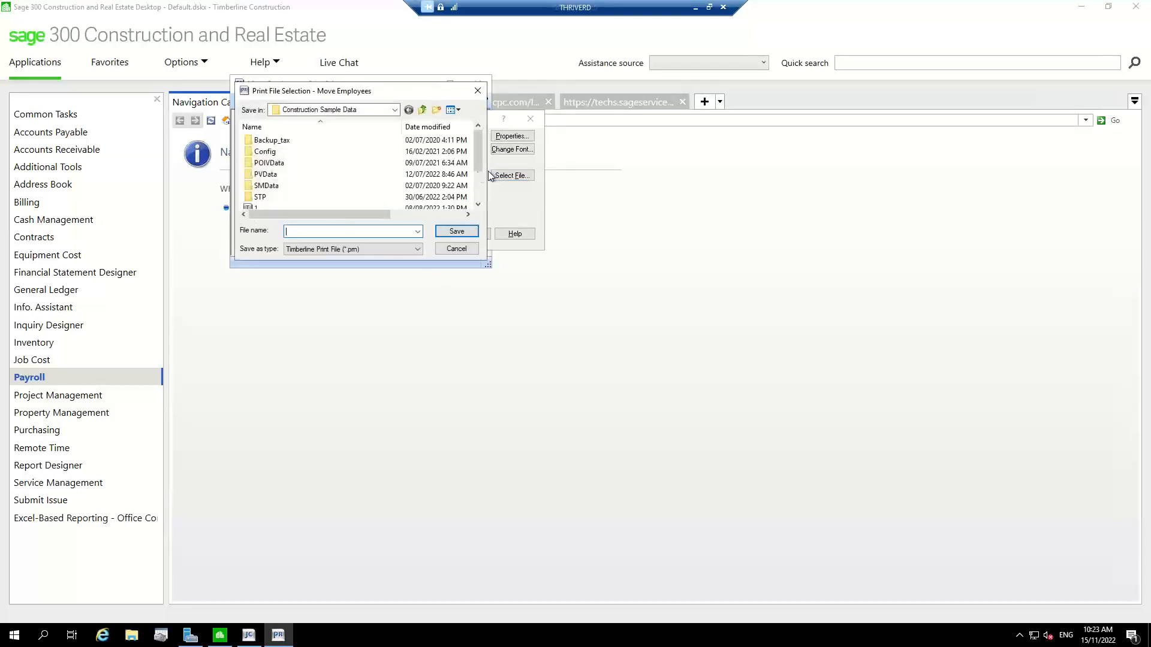
{"action": "left_click", "coordinate": [395, 110]}
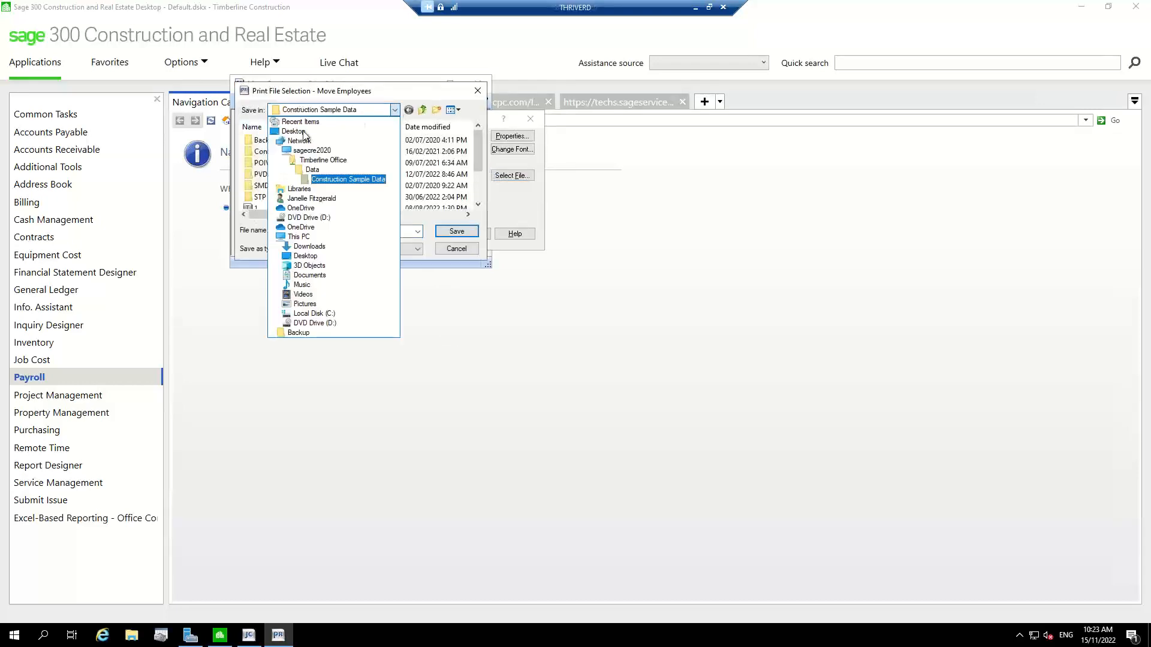
{"action": "left_click", "coordinate": [303, 132]}
{"action": "left_click", "coordinate": [299, 231]}
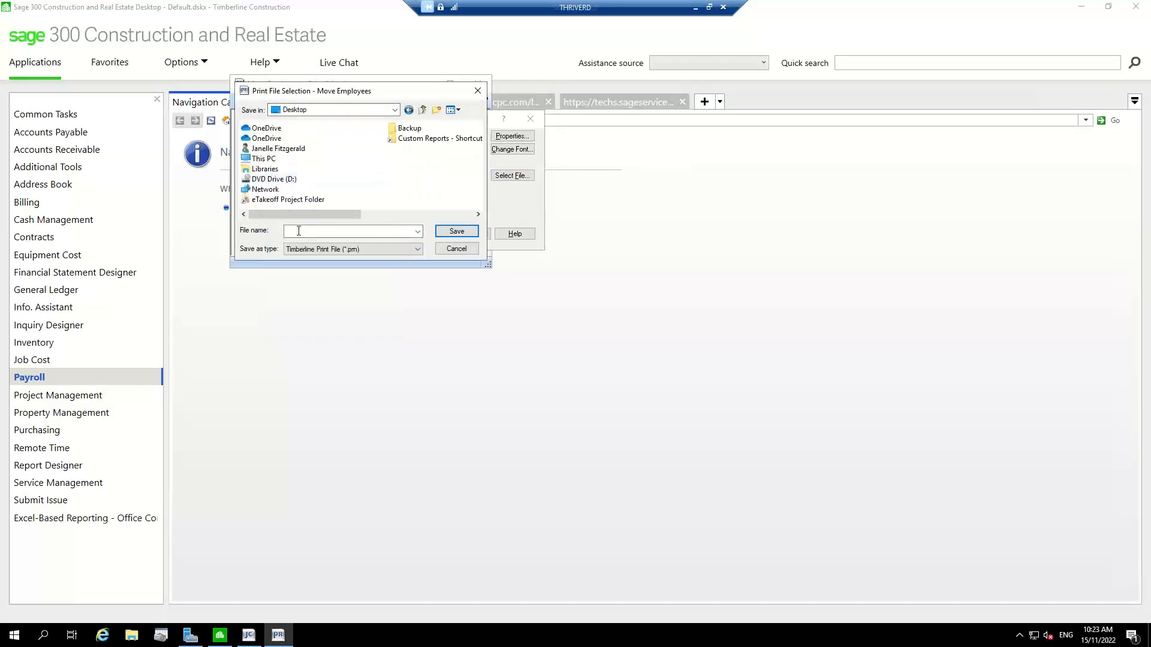
{"action": "type", "text": "3"}
{"action": "left_click", "coordinate": [417, 248]}
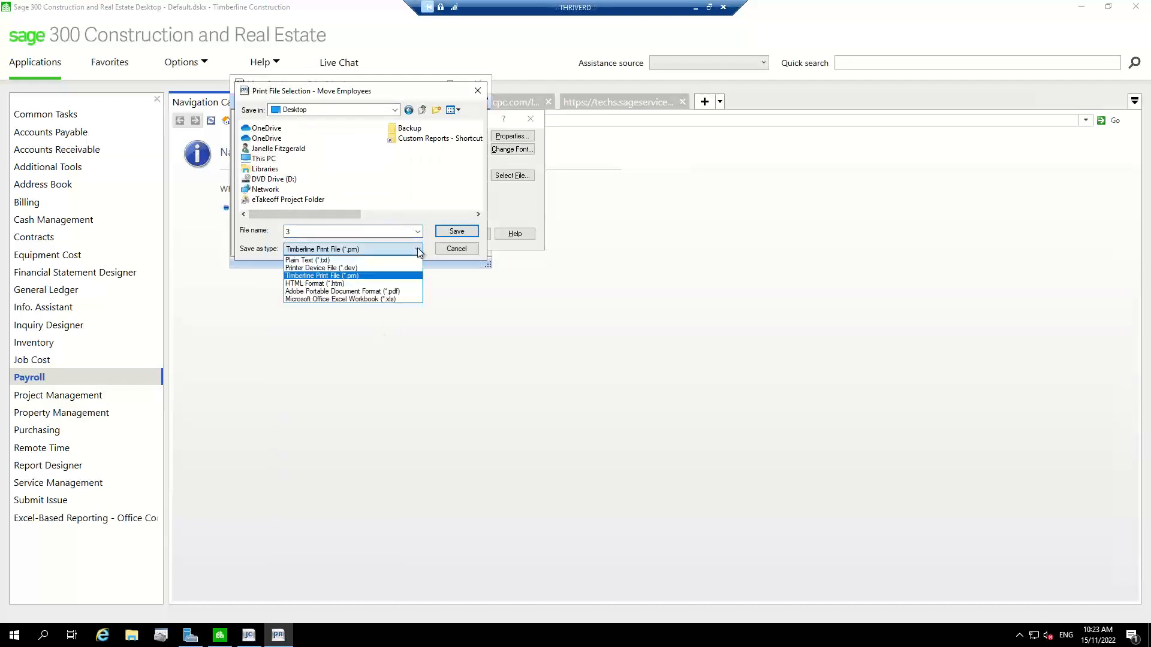
{"action": "left_click", "coordinate": [405, 291]}
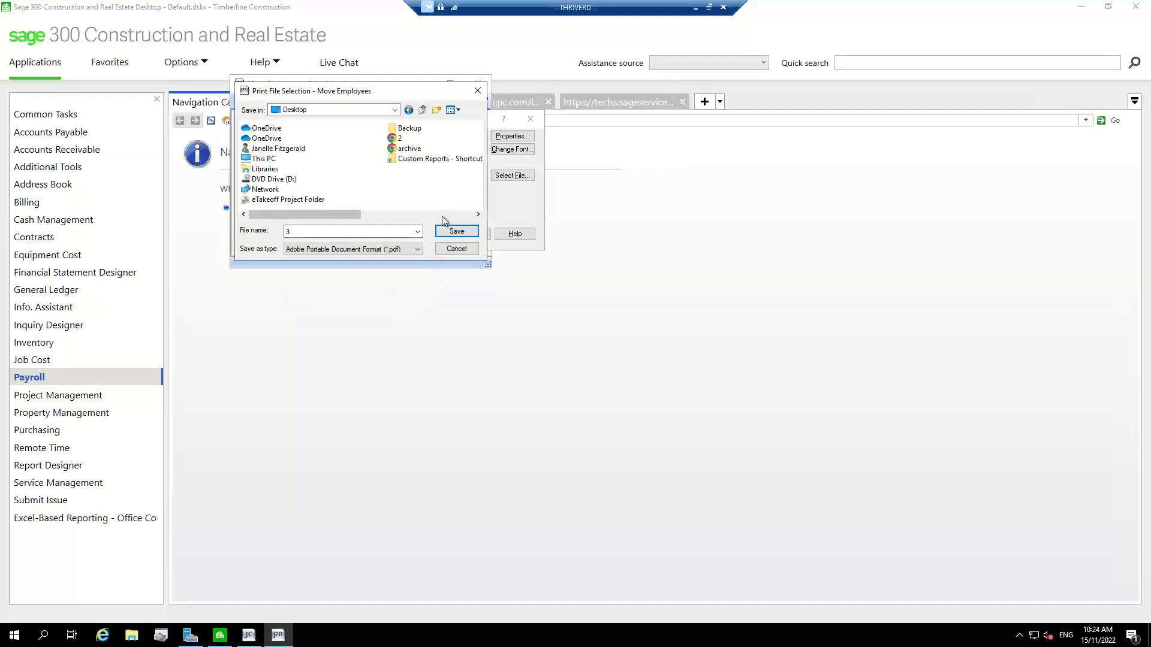
{"action": "left_click", "coordinate": [445, 233]}
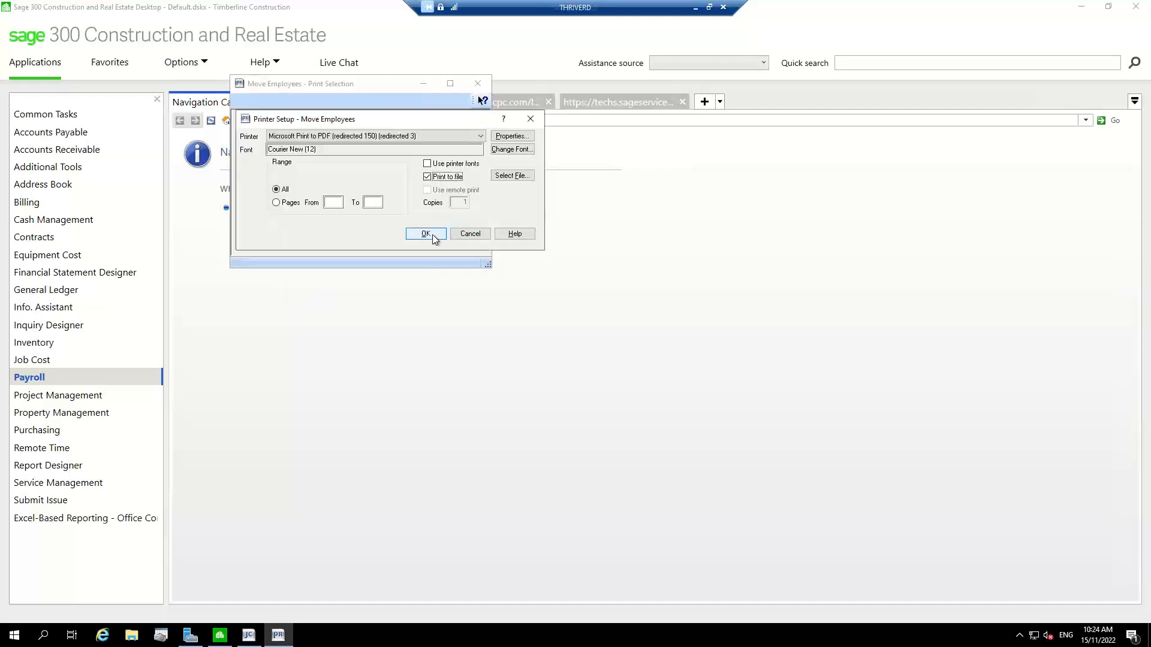
{"action": "left_click", "coordinate": [433, 236]}
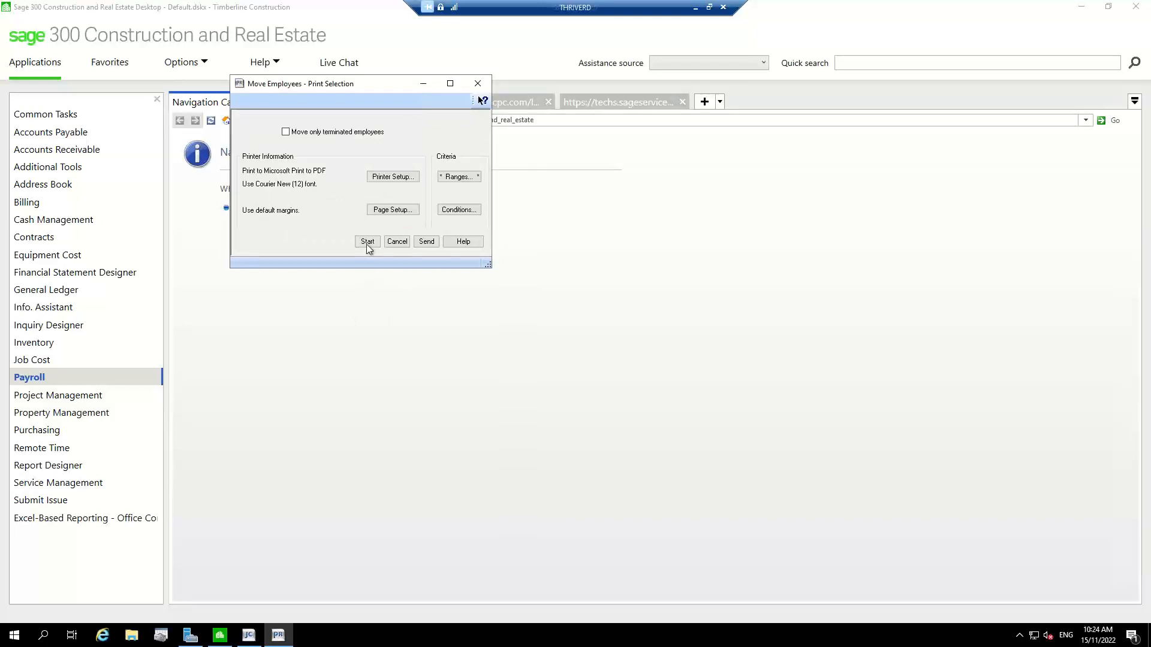
{"action": "left_click", "coordinate": [367, 242]}
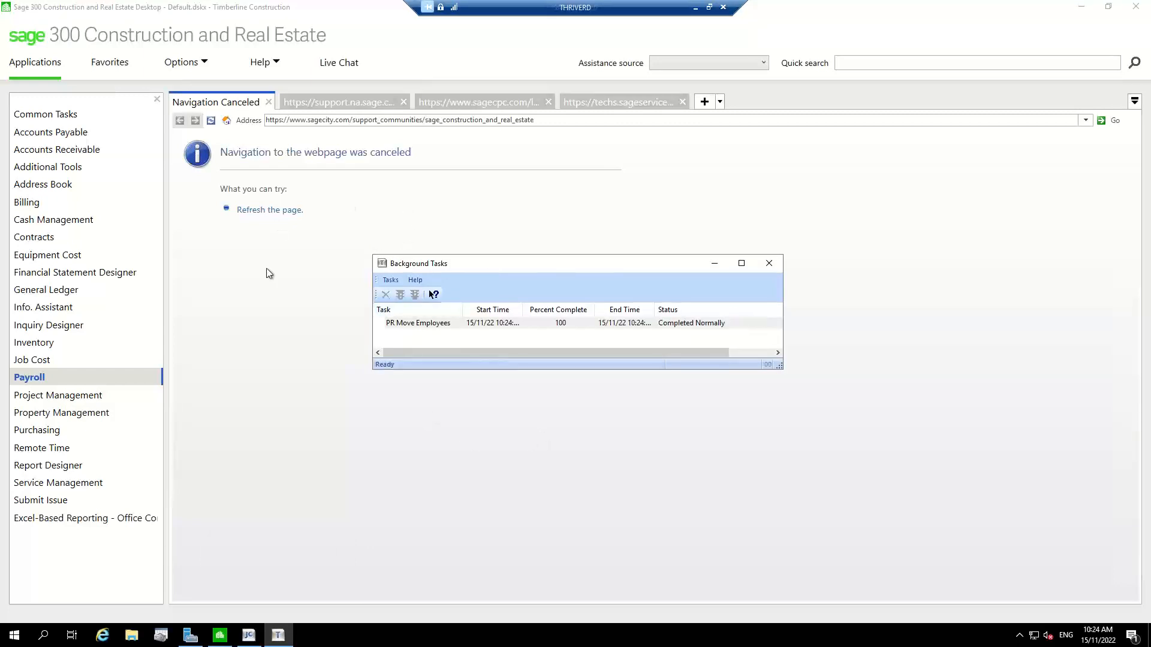
Switch from Timberline Construction to the archive company in the C:\CustomerData folder.
{"action": "left_click", "coordinate": [257, 231]}
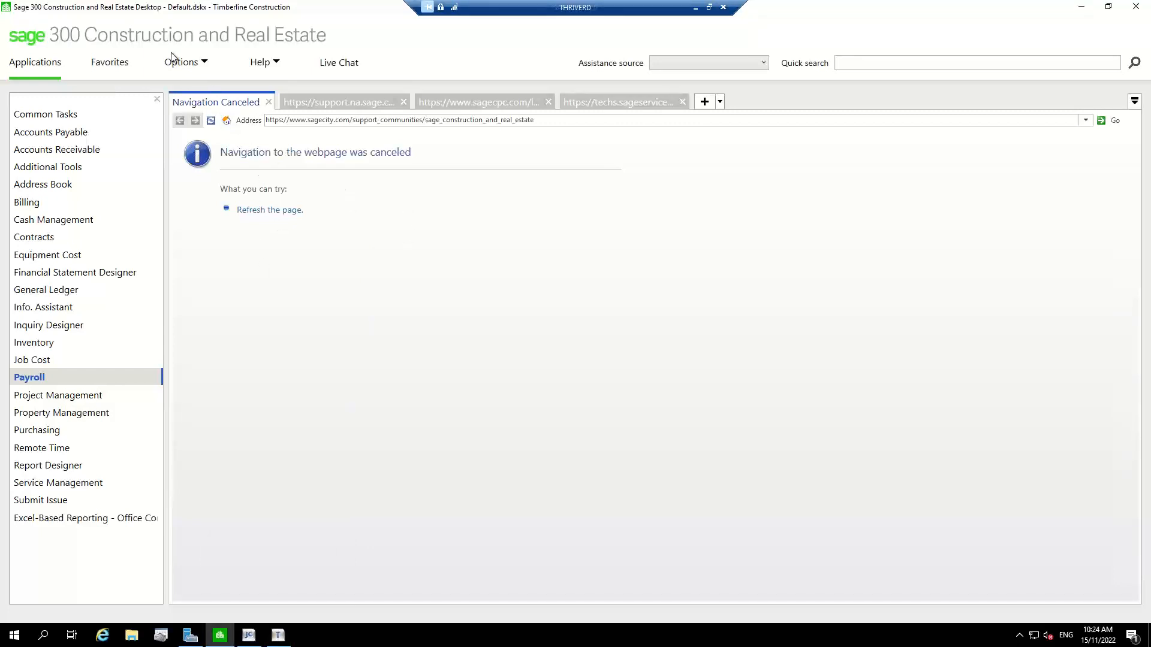
{"action": "left_click", "coordinate": [189, 64]}
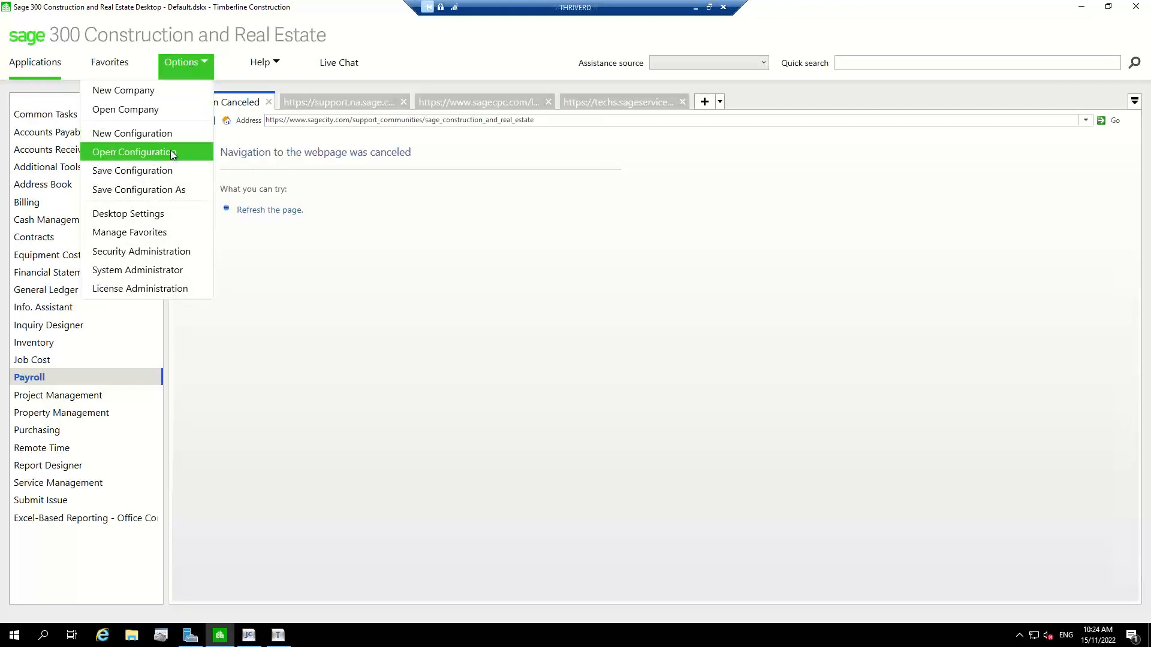
{"action": "left_click", "coordinate": [171, 109]}
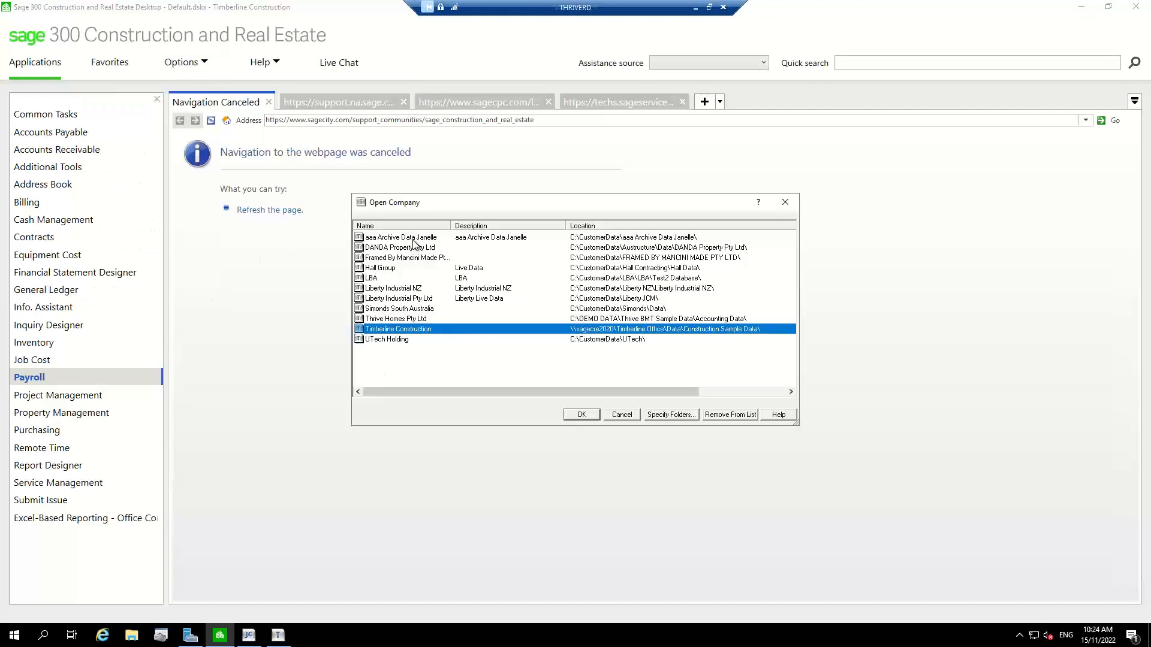
{"action": "left_click", "coordinate": [414, 239]}
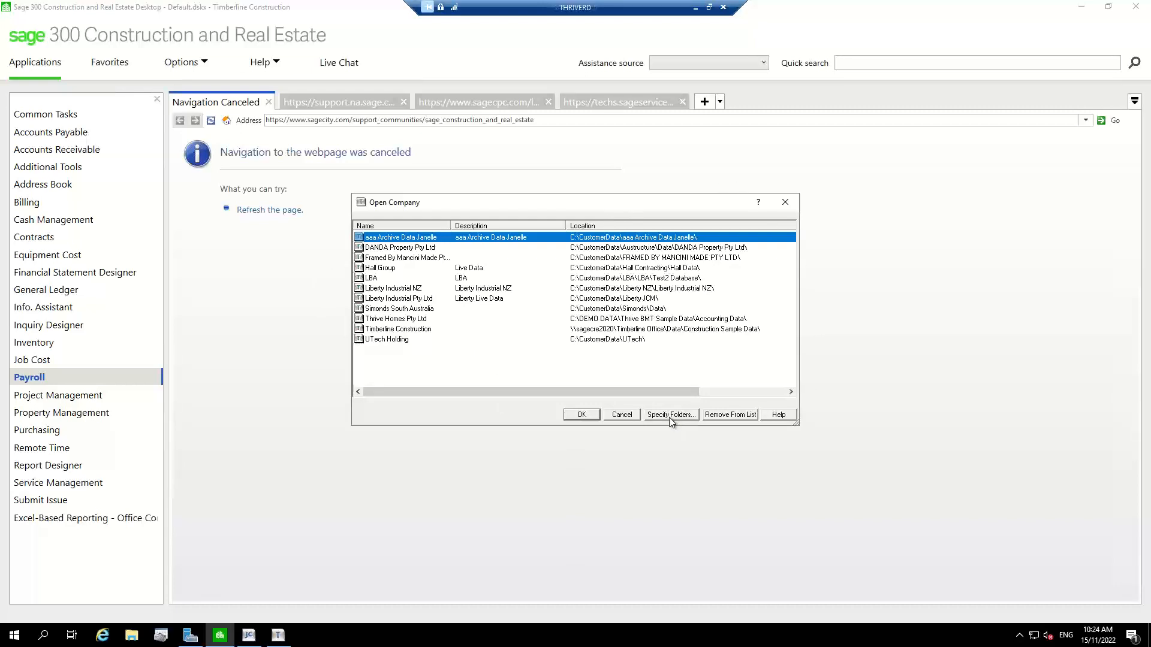
{"action": "left_click", "coordinate": [582, 414]}
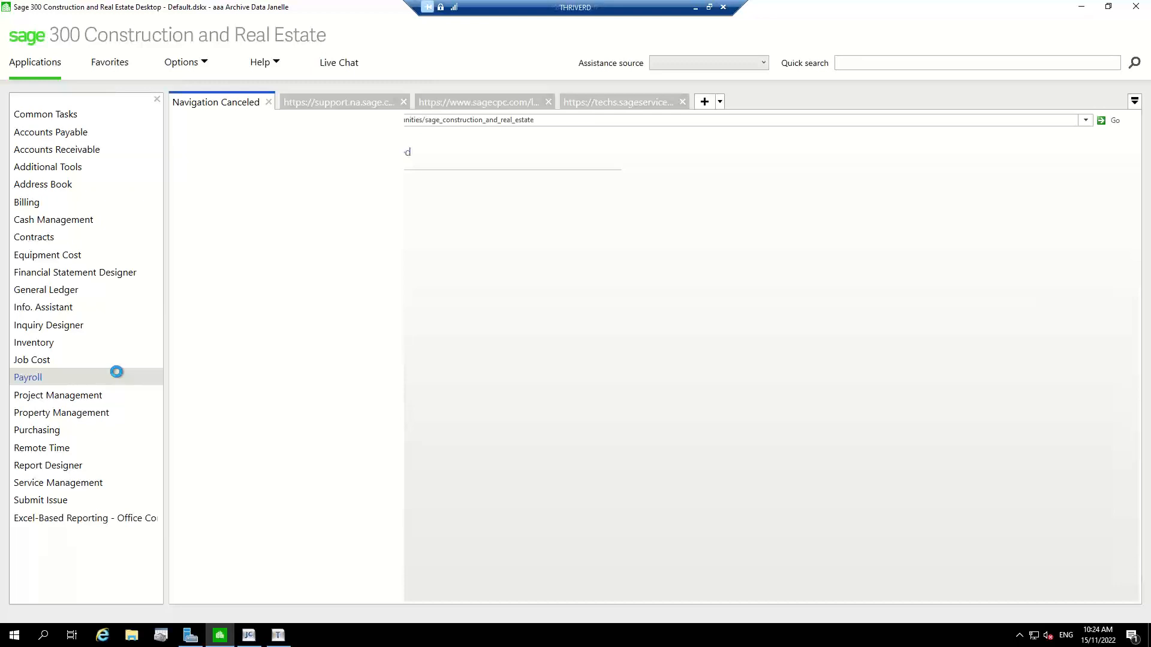
Try to open Payroll's SuperStream Funds setup in the archive company.
{"action": "left_click", "coordinate": [117, 372]}
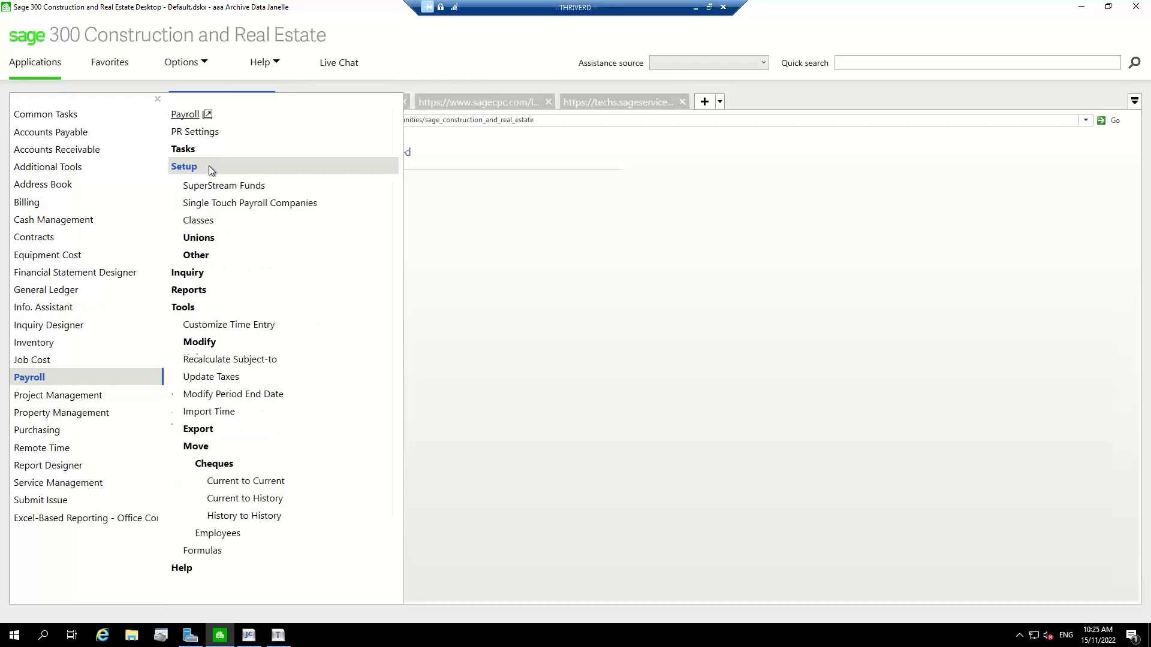
{"action": "left_click", "coordinate": [198, 183]}
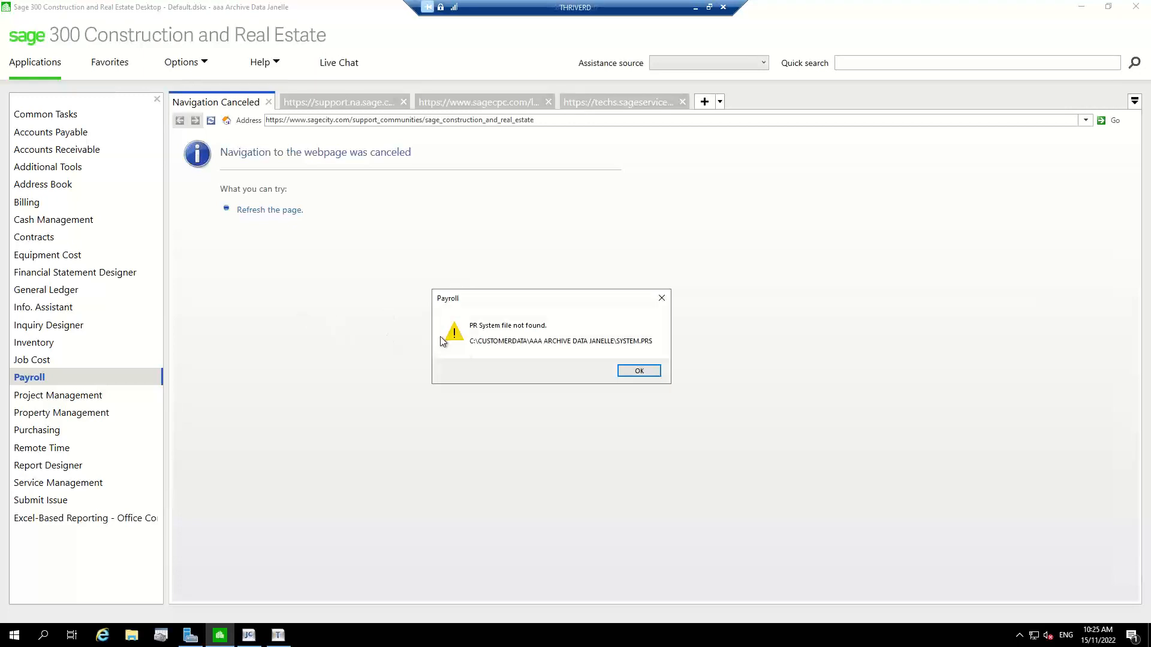
{"action": "left_click", "coordinate": [637, 371]}
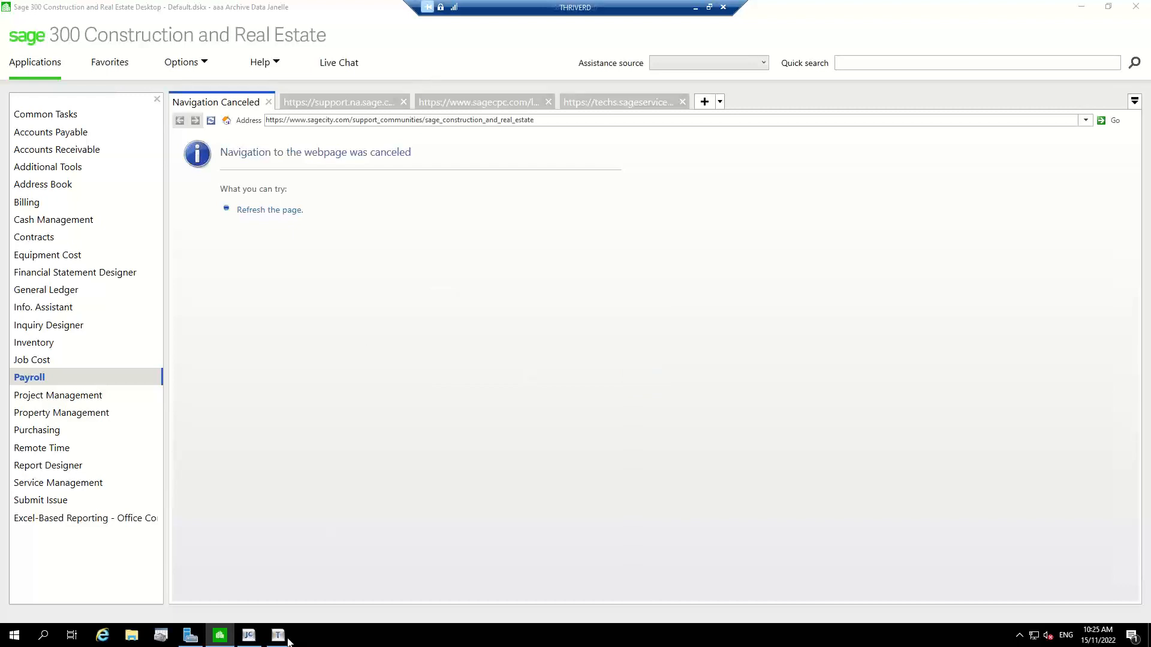
Bring up the list of companies and highlight Timberline Construction and the archive company in it.
{"action": "mouse_move", "coordinate": [279, 636]}
{"action": "left_click", "coordinate": [199, 60]}
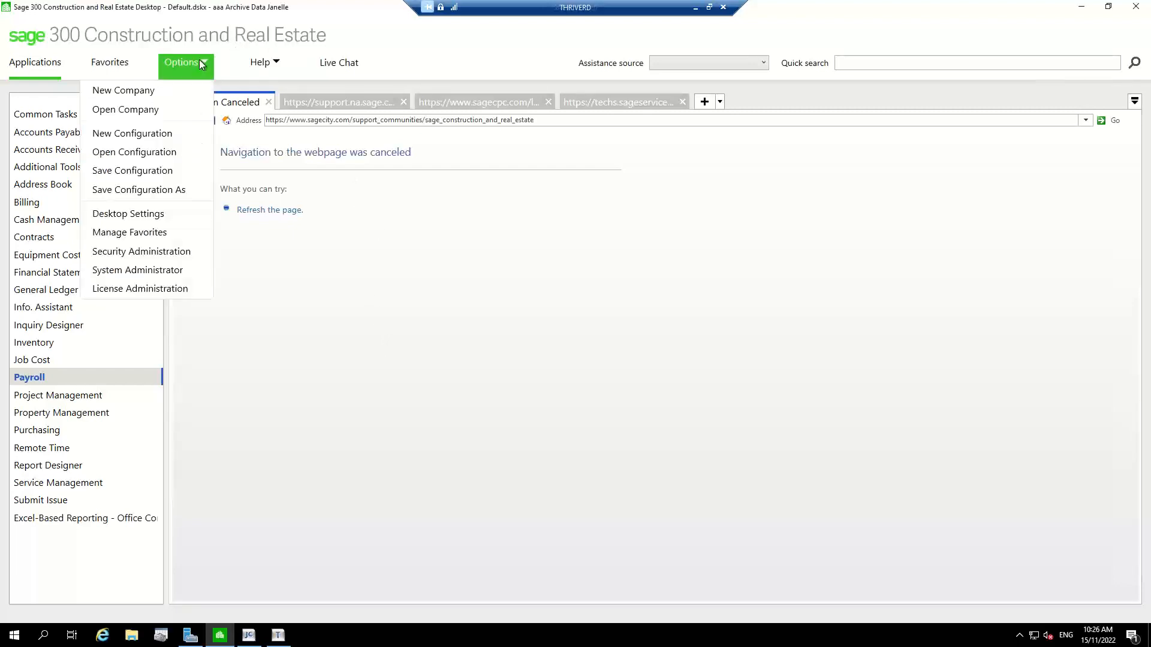
{"action": "left_click", "coordinate": [169, 108]}
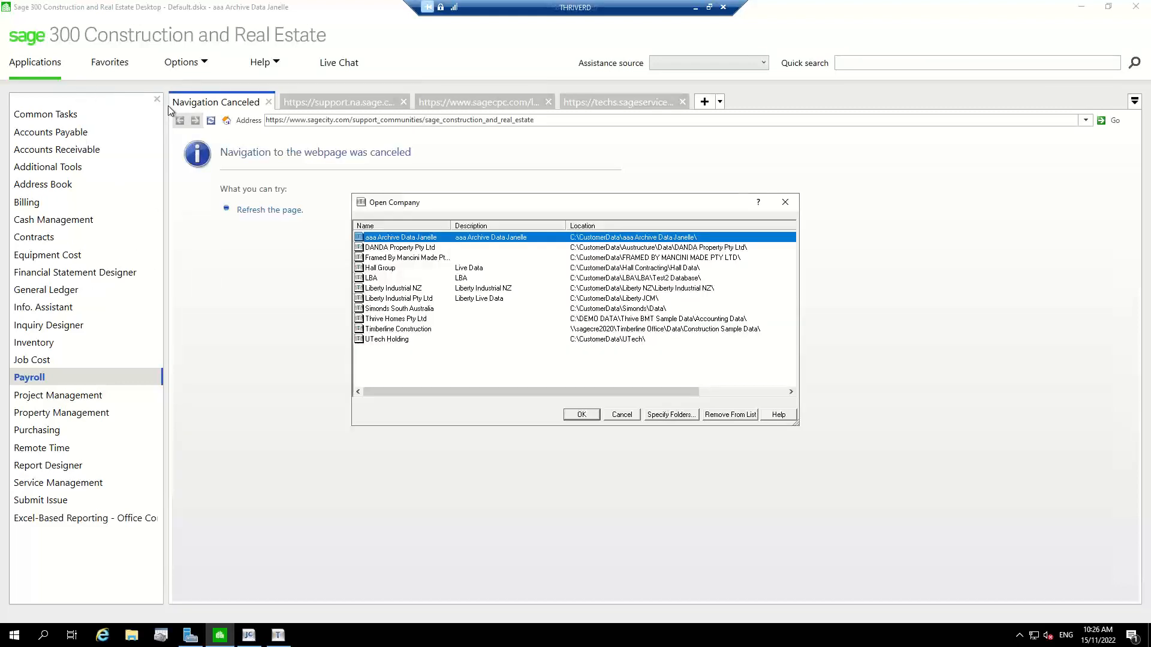
{"action": "left_click", "coordinate": [443, 331]}
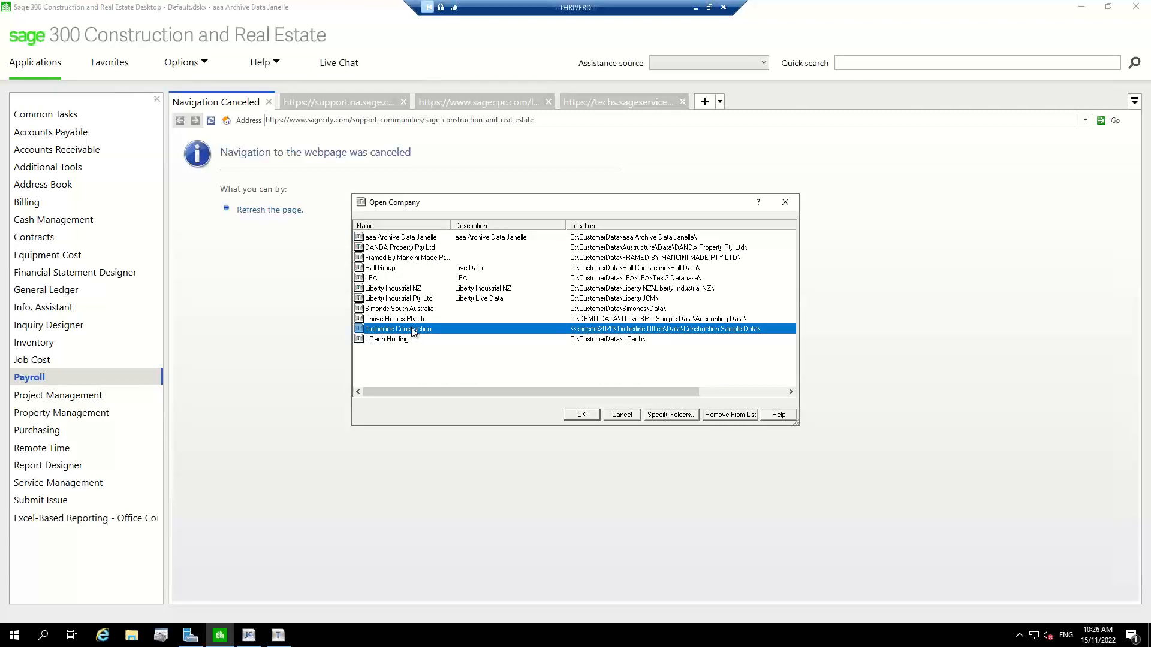
{"action": "left_click", "coordinate": [427, 239]}
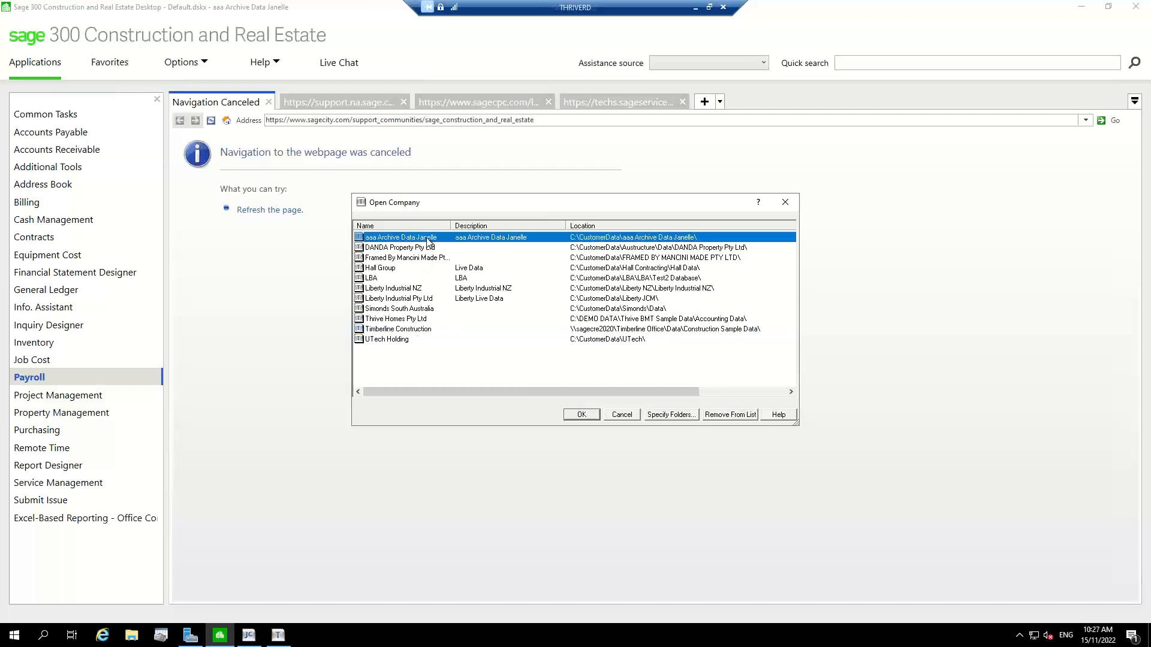